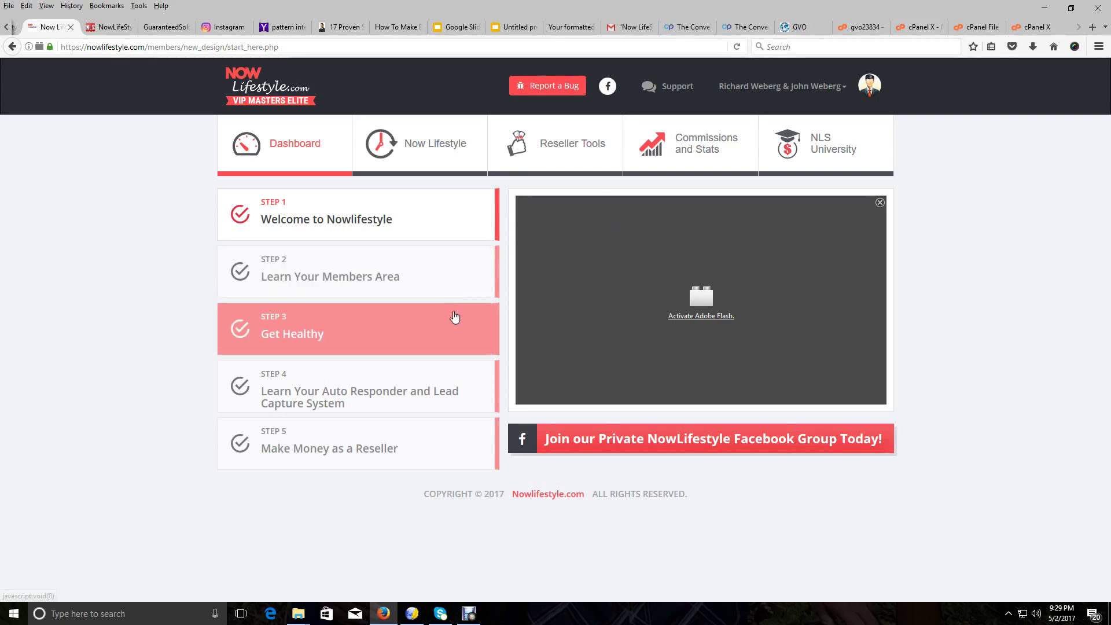
Open the Reseller Tools section, showing the Live Calls Schedule page
{"action": "left_click", "coordinate": [571, 143]}
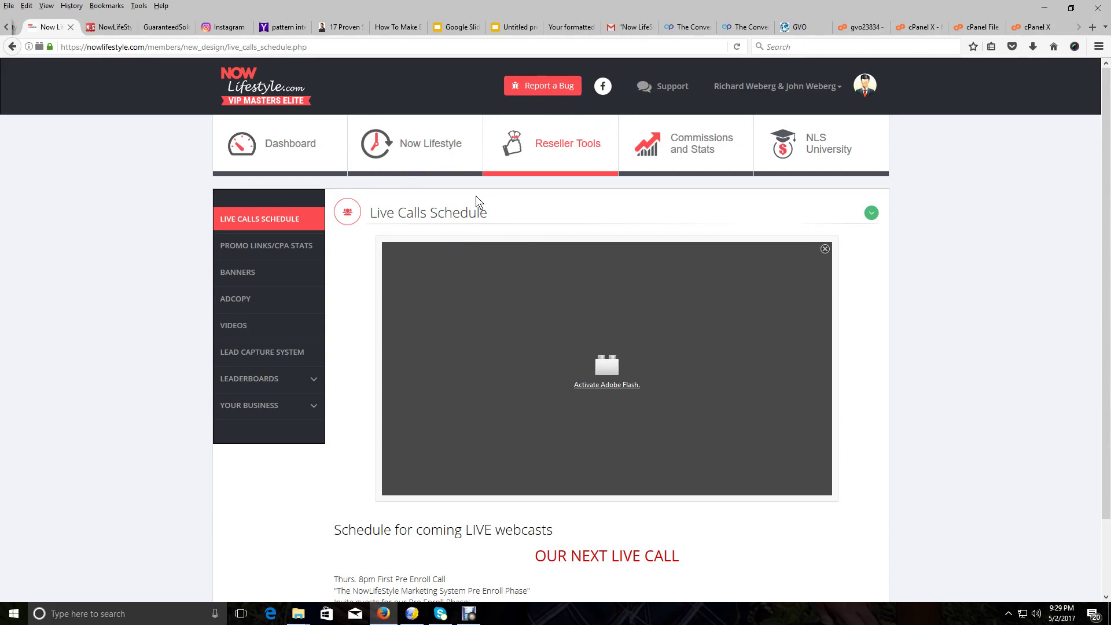
{"action": "left_click", "coordinate": [266, 252]}
{"action": "left_click", "coordinate": [265, 250]}
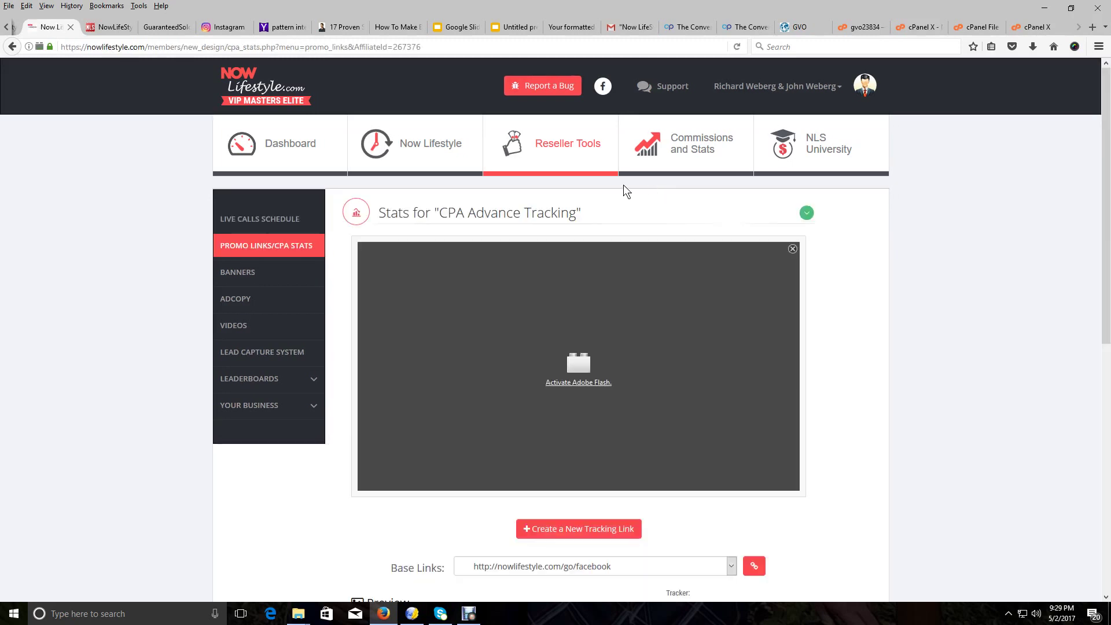
{"action": "scroll", "coordinate": [517, 267], "scroll_direction": "down", "scroll_amount": 4}
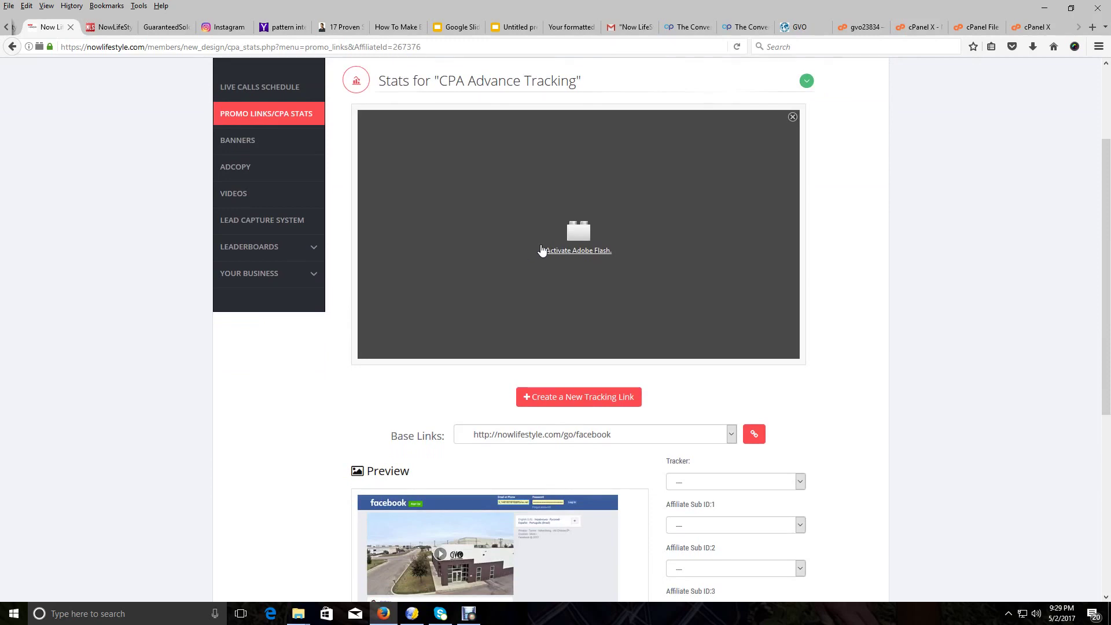
{"action": "scroll", "coordinate": [482, 313], "scroll_direction": "down", "scroll_amount": 1}
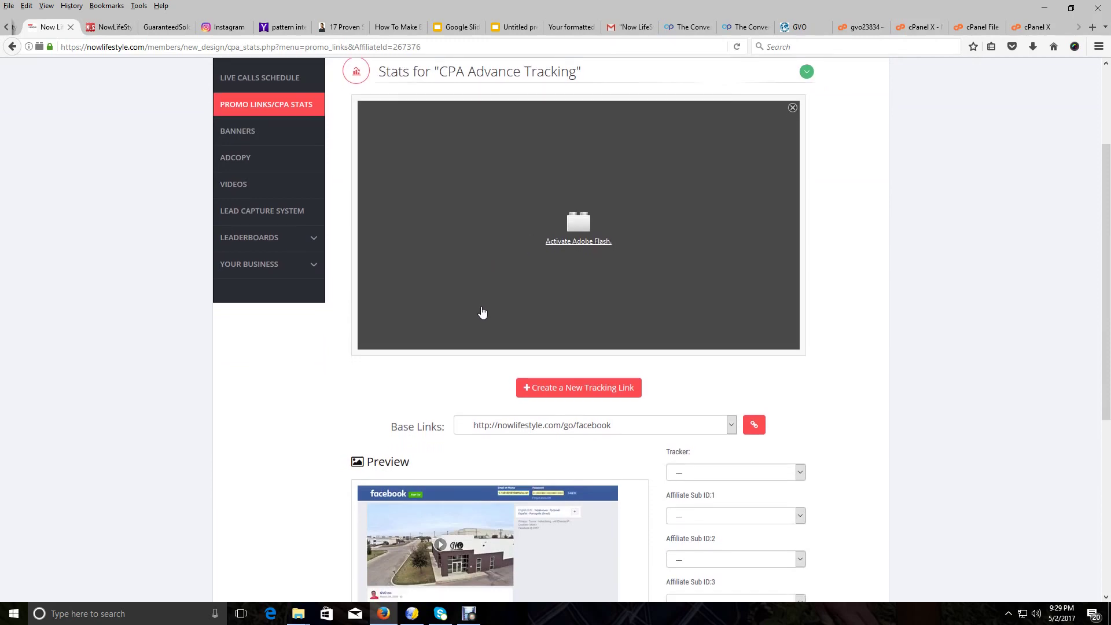
{"action": "scroll", "coordinate": [483, 312], "scroll_direction": "down", "scroll_amount": 4}
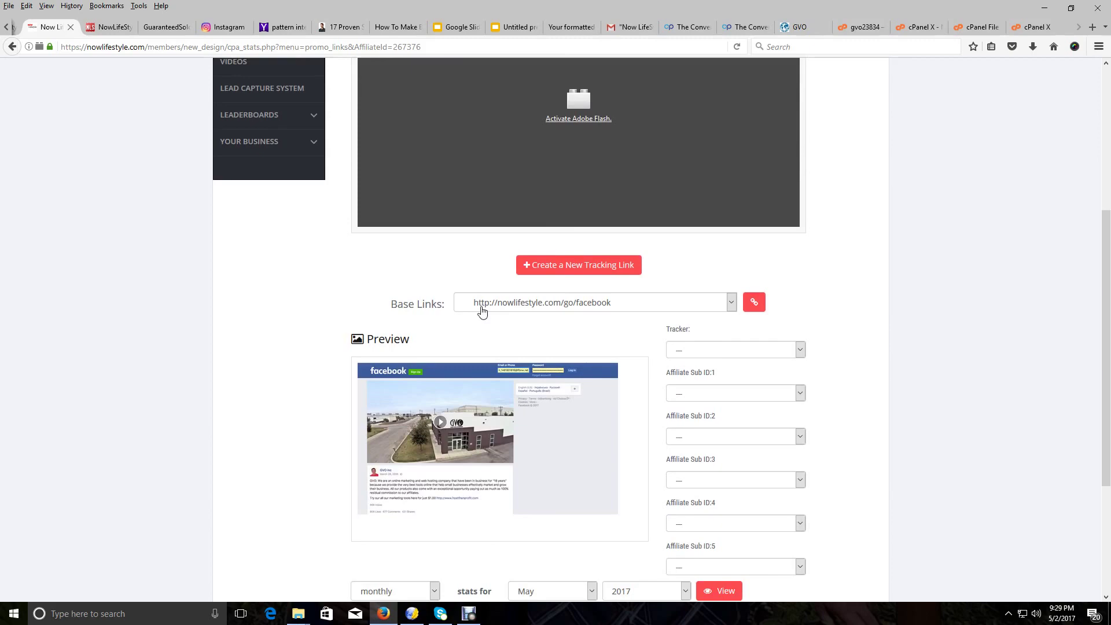
{"action": "scroll", "coordinate": [483, 312], "scroll_direction": "up", "scroll_amount": 2}
{"action": "scroll", "coordinate": [578, 295], "scroll_direction": "down", "scroll_amount": 8}
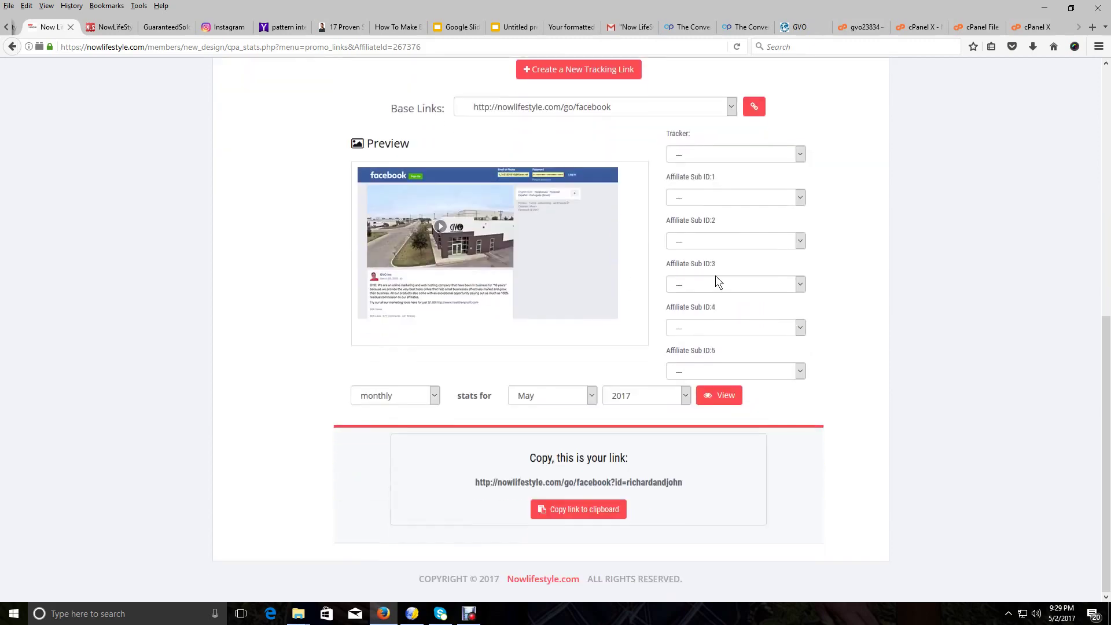
{"action": "left_click", "coordinate": [730, 109]}
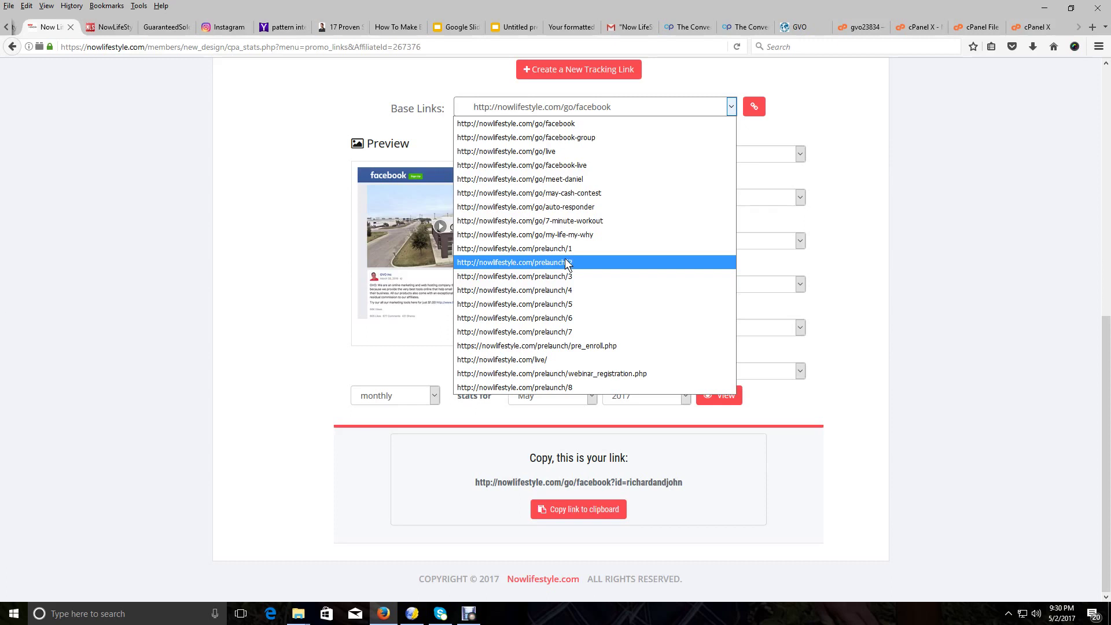
{"action": "left_click", "coordinate": [550, 277]}
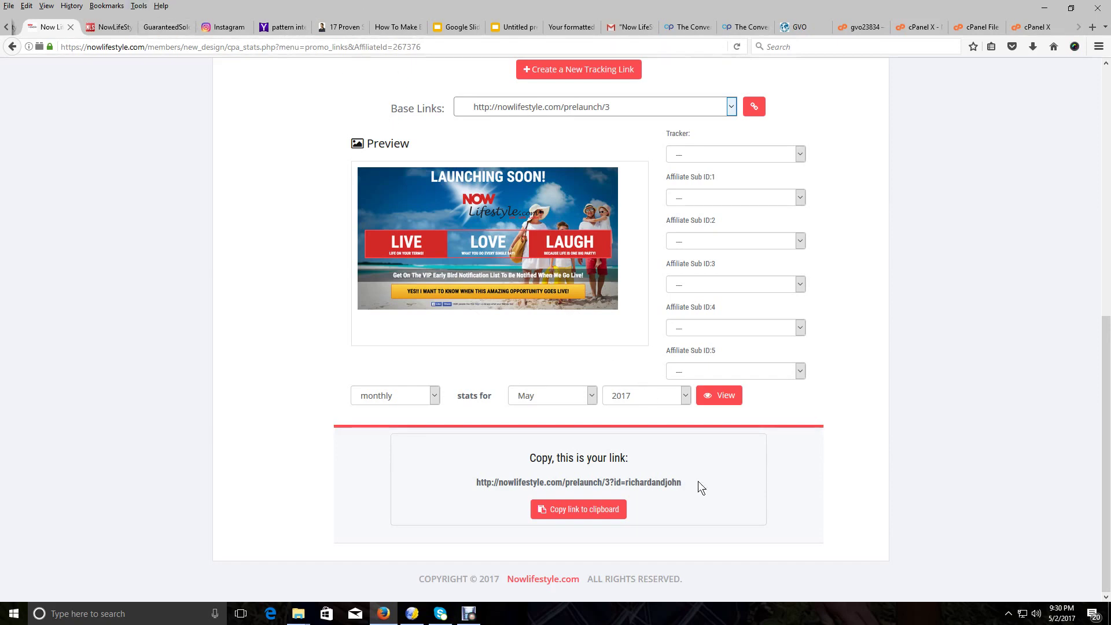
Copy the generated prelaunch/3 affiliate link and switch to Gmail
{"action": "left_click_drag", "start_coordinate": [683, 485], "coordinate": [477, 474]}
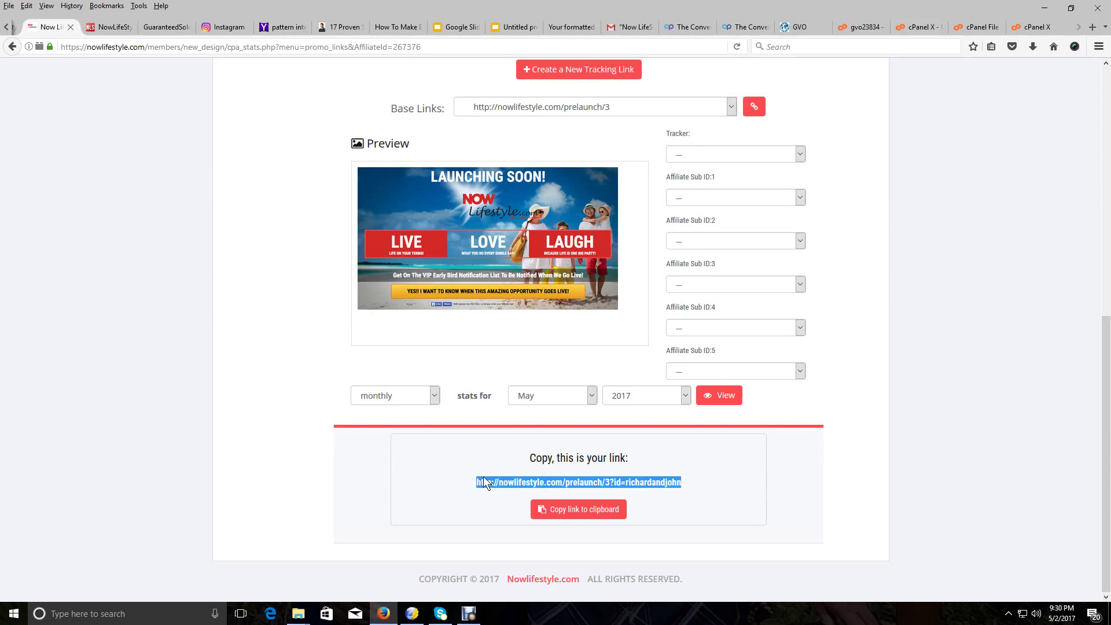
{"action": "right_click", "coordinate": [489, 482]}
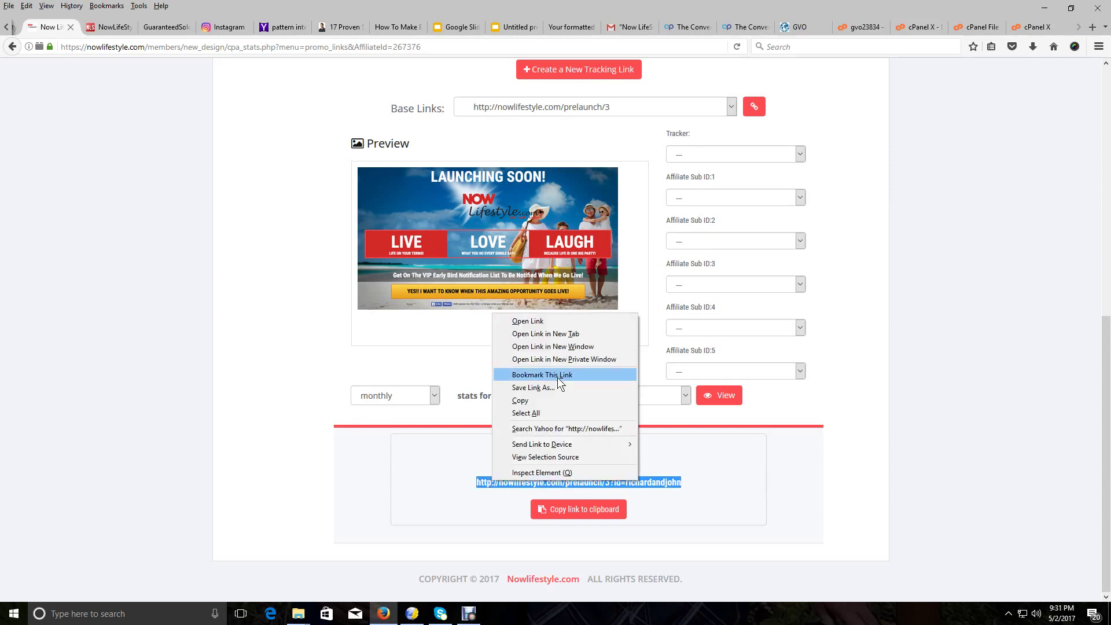
{"action": "left_click", "coordinate": [528, 406]}
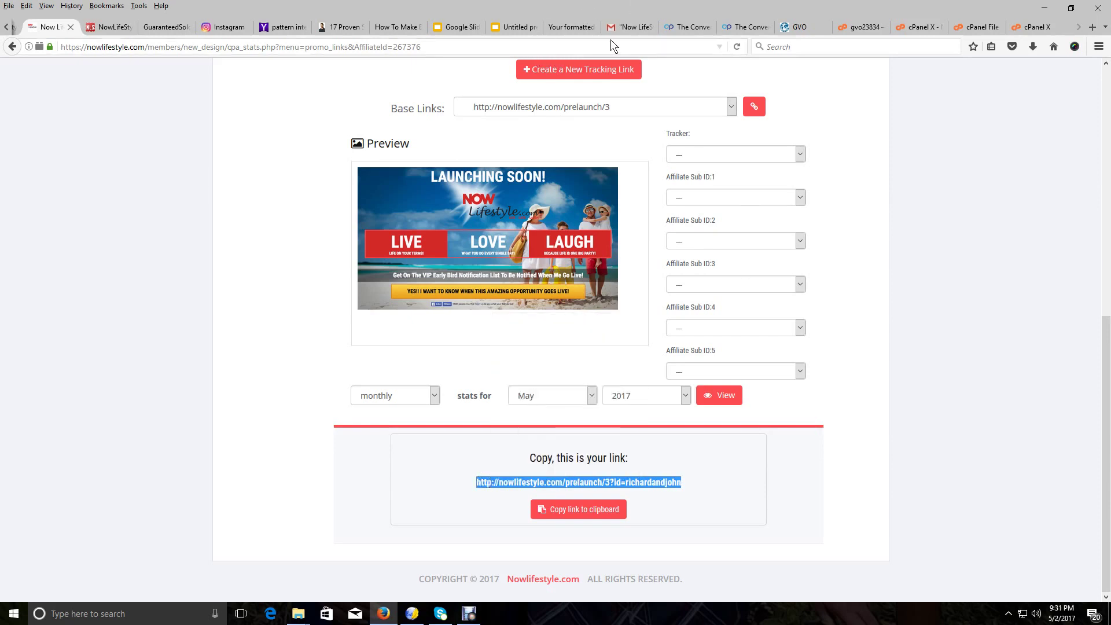
{"action": "left_click", "coordinate": [624, 27]}
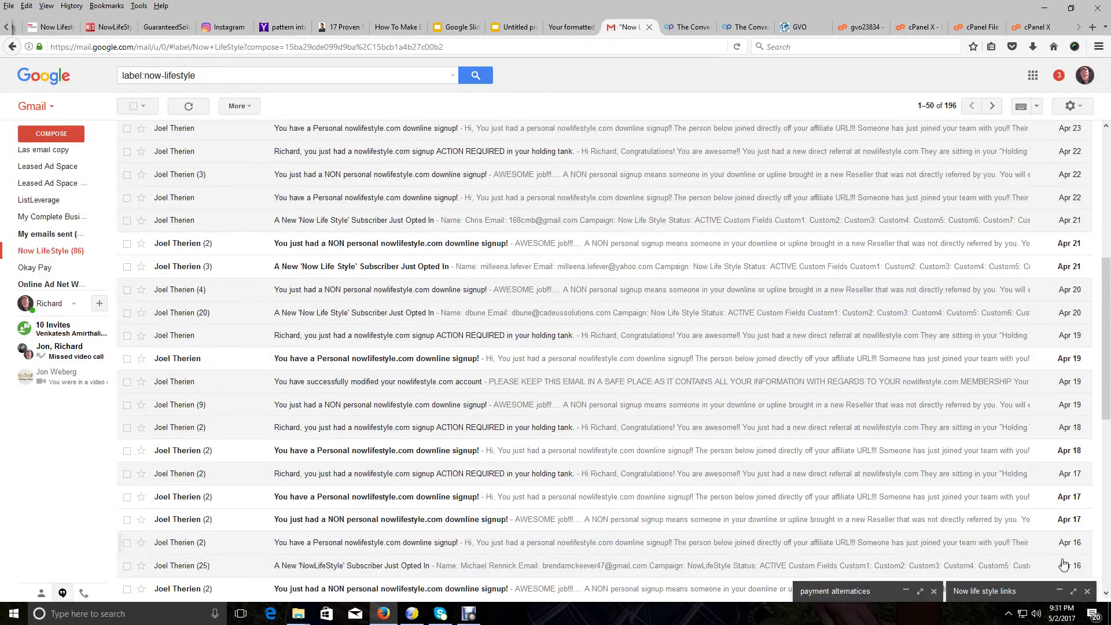
Expand the 'Now life style links' draft and check its Squeeze page link against the copied one
{"action": "left_click", "coordinate": [1062, 591]}
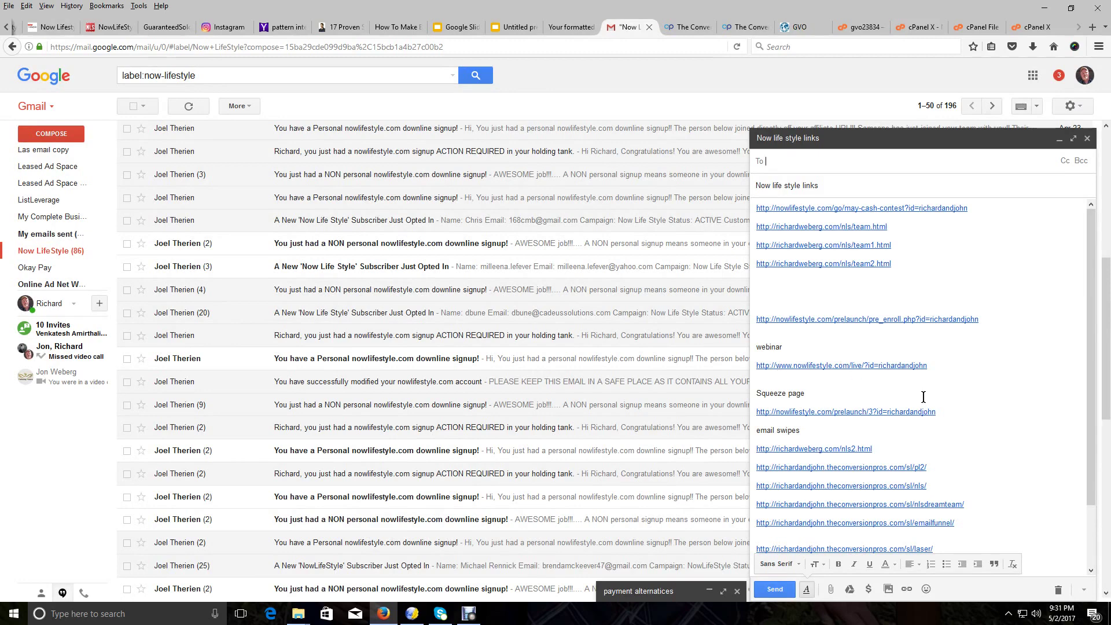
{"action": "left_click_drag", "start_coordinate": [935, 411], "coordinate": [752, 413]}
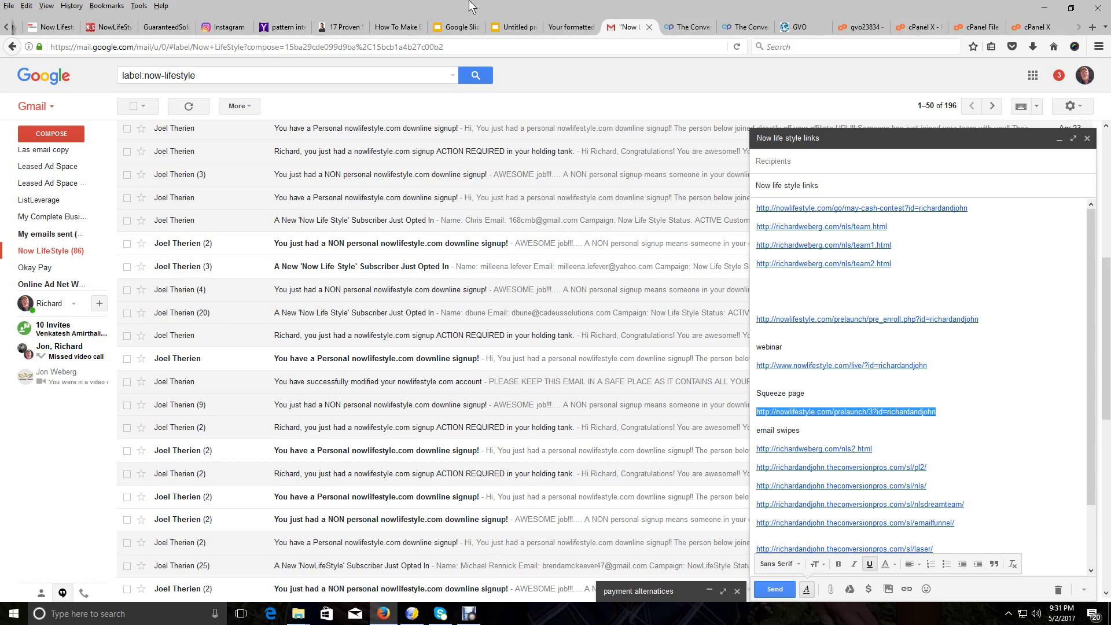
{"action": "left_click", "coordinate": [37, 29]}
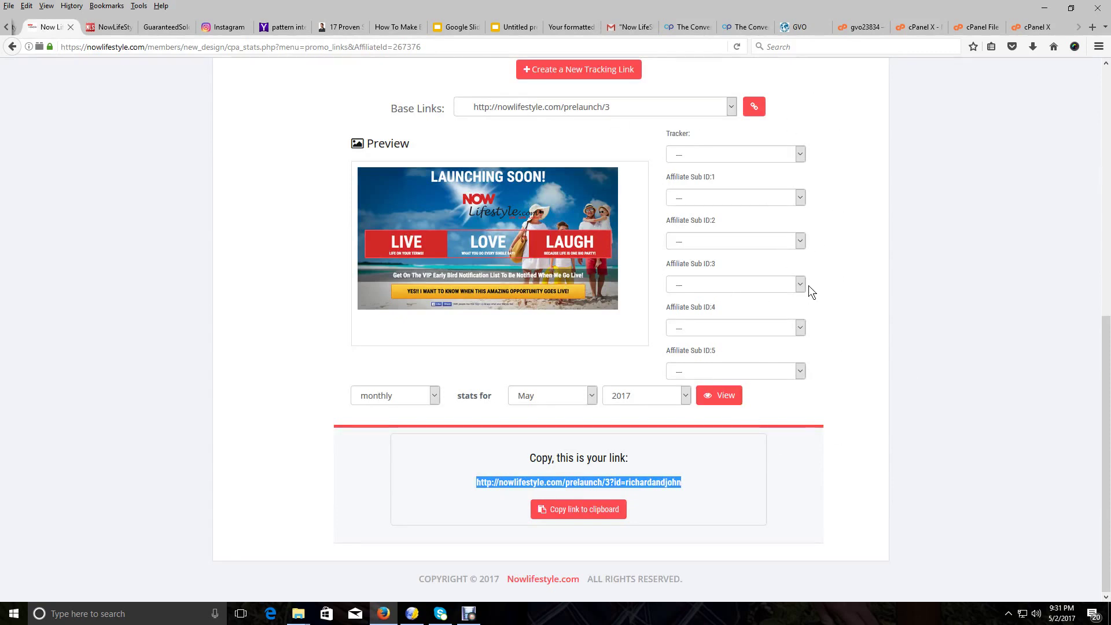
Switch the base link to the pre_enroll.php URL
{"action": "scroll", "coordinate": [810, 285], "scroll_direction": "up", "scroll_amount": 2}
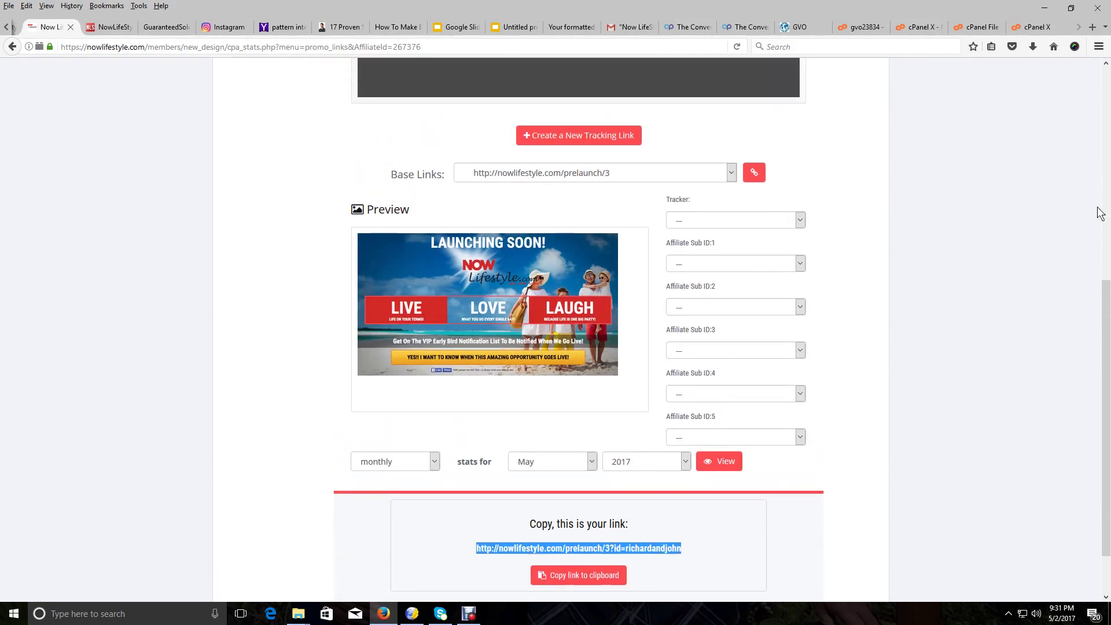
{"action": "left_click", "coordinate": [732, 173]}
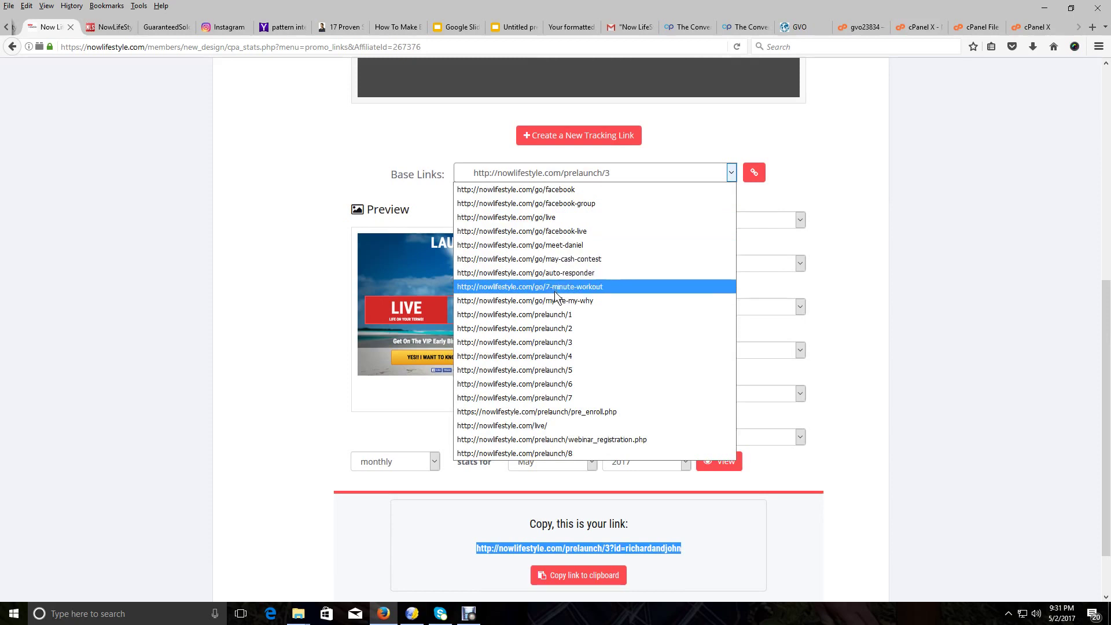
{"action": "left_click", "coordinate": [582, 412]}
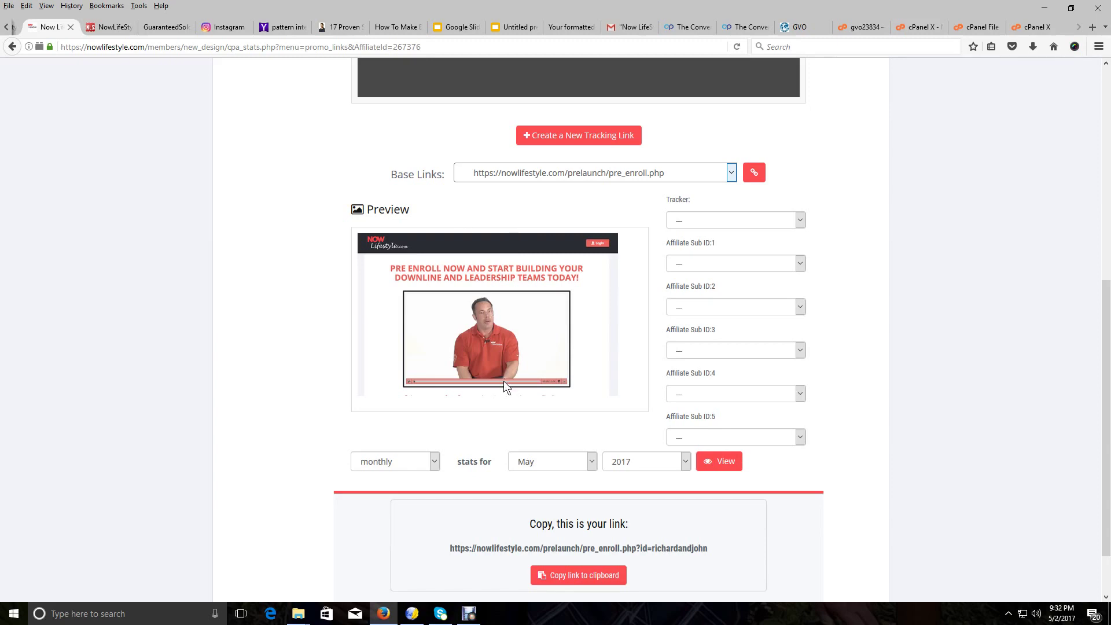
Copy the generated pre_enroll.php affiliate link
{"action": "scroll", "coordinate": [503, 380], "scroll_direction": "down", "scroll_amount": 2}
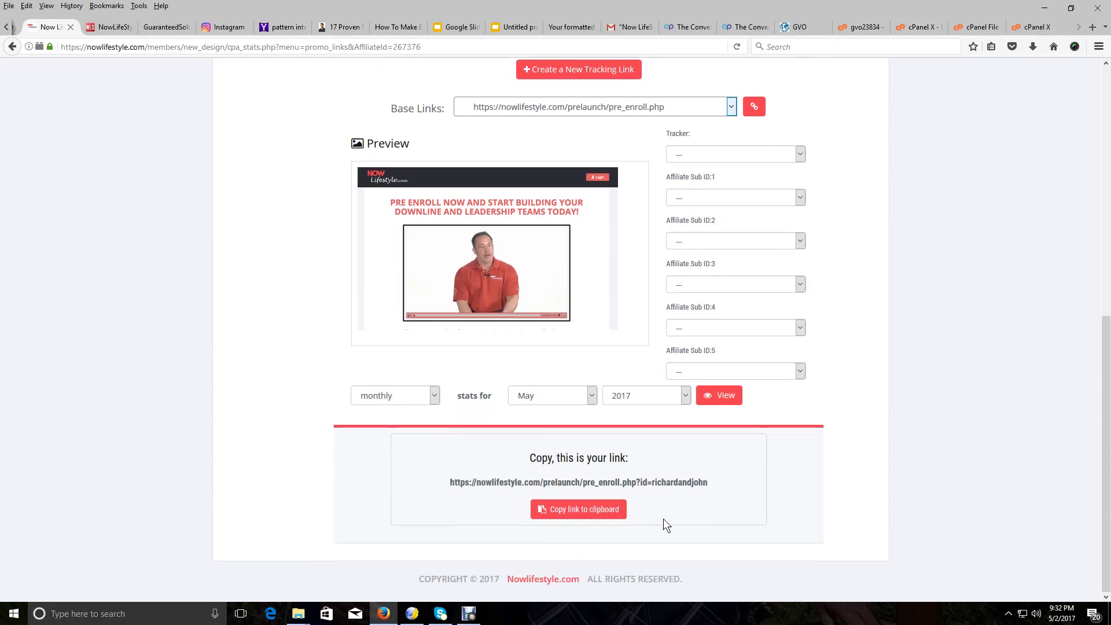
{"action": "left_click_drag", "start_coordinate": [706, 482], "coordinate": [449, 471]}
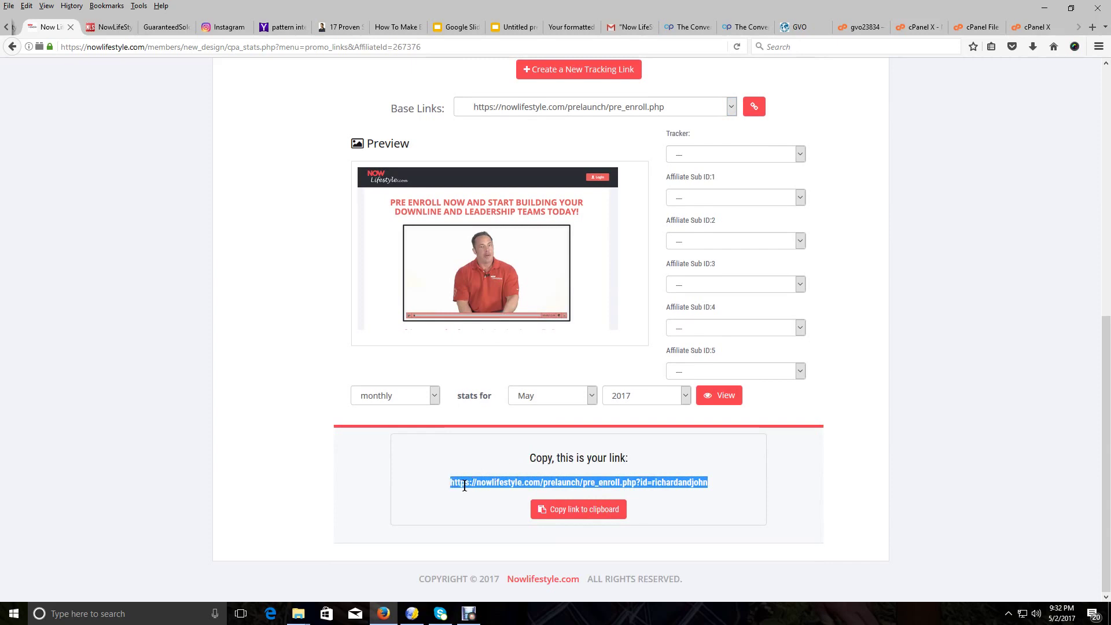
{"action": "right_click", "coordinate": [466, 484]}
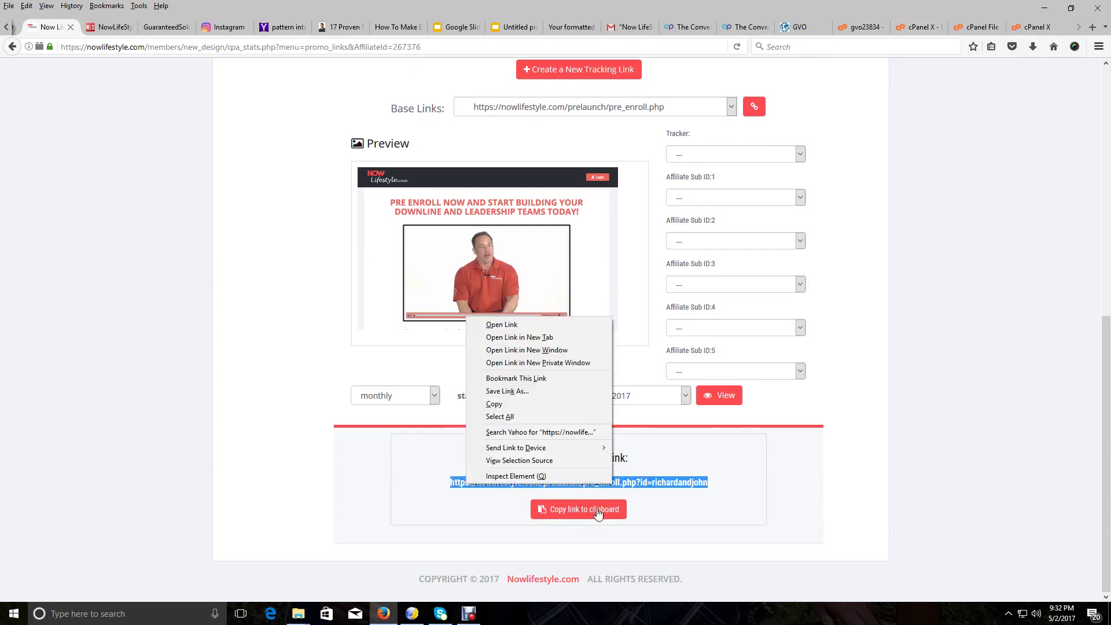
{"action": "left_click", "coordinate": [504, 404]}
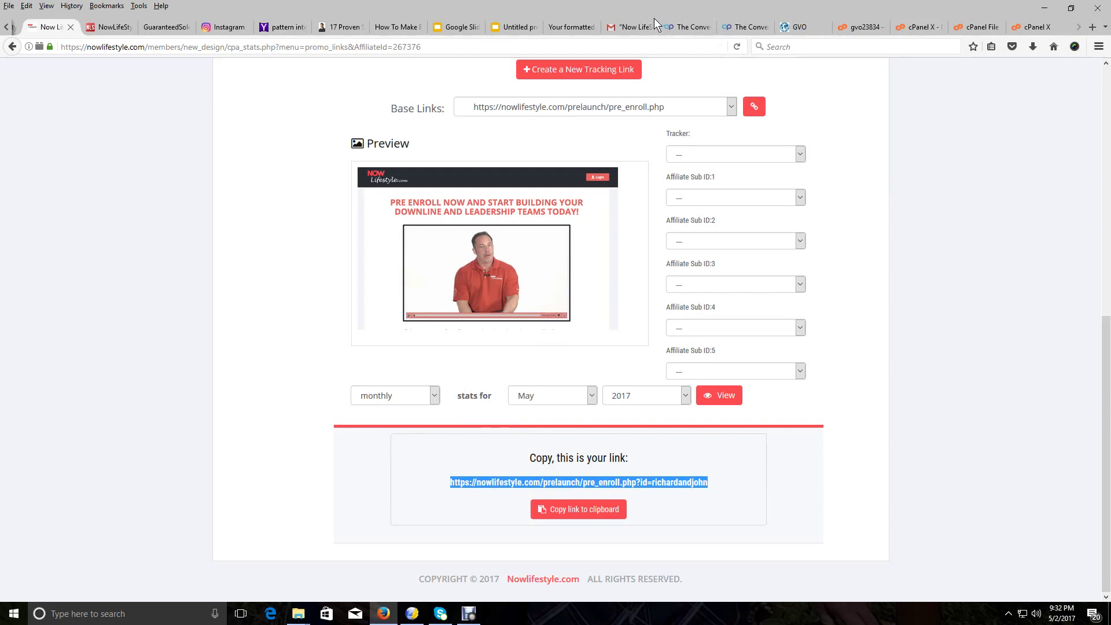
Check the pre_enroll link in the Gmail links draft, then return to NowLifestyle
{"action": "left_click", "coordinate": [645, 22]}
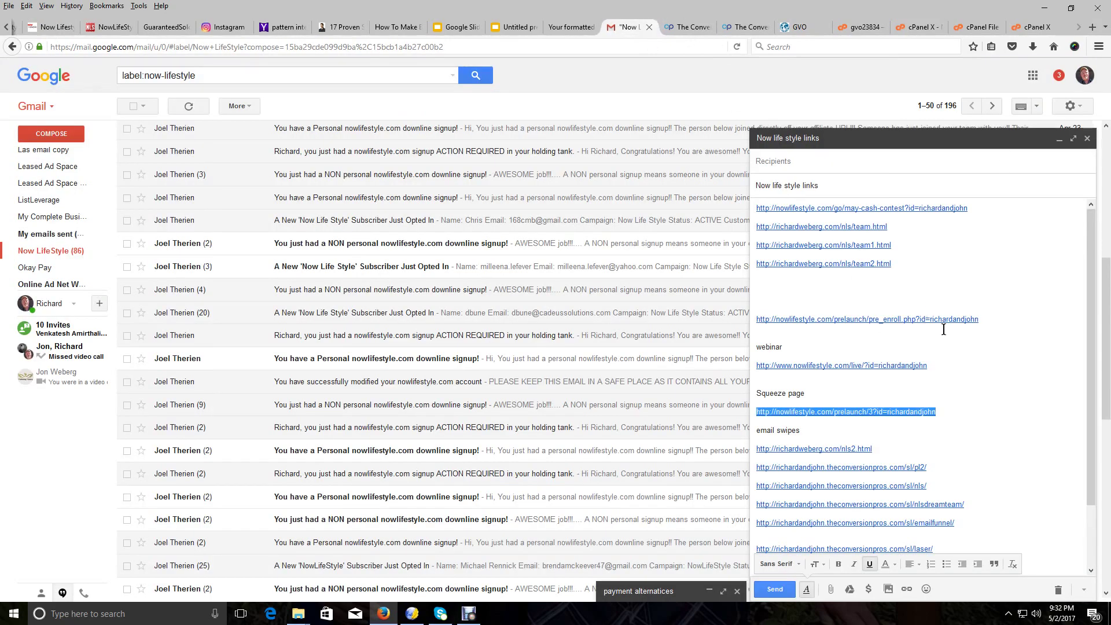
{"action": "left_click_drag", "start_coordinate": [980, 325], "coordinate": [752, 321]}
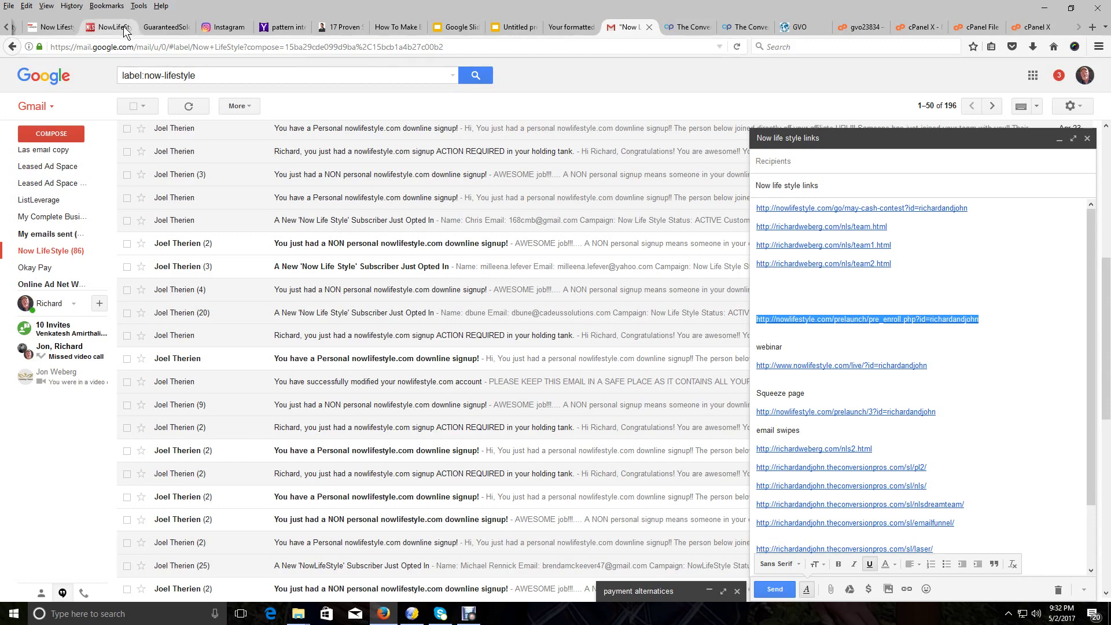
{"action": "left_click", "coordinate": [63, 28]}
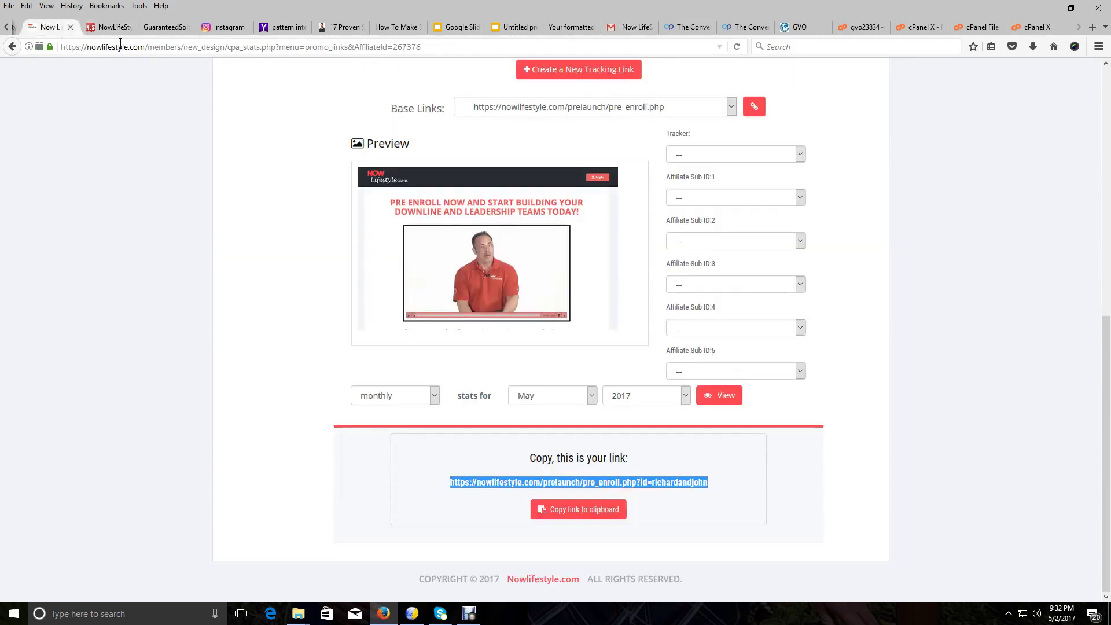
Go via the Dashboard and Step 2 back to the Reseller Tools Live Calls Schedule
{"action": "scroll", "coordinate": [376, 213], "scroll_direction": "up", "scroll_amount": 8}
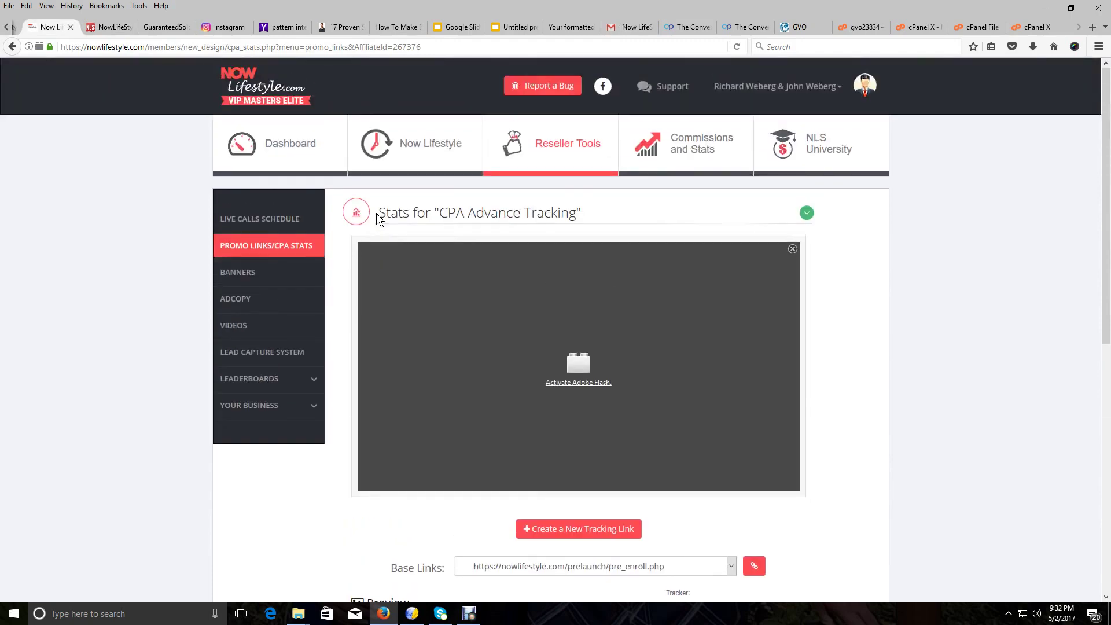
{"action": "left_click", "coordinate": [306, 154]}
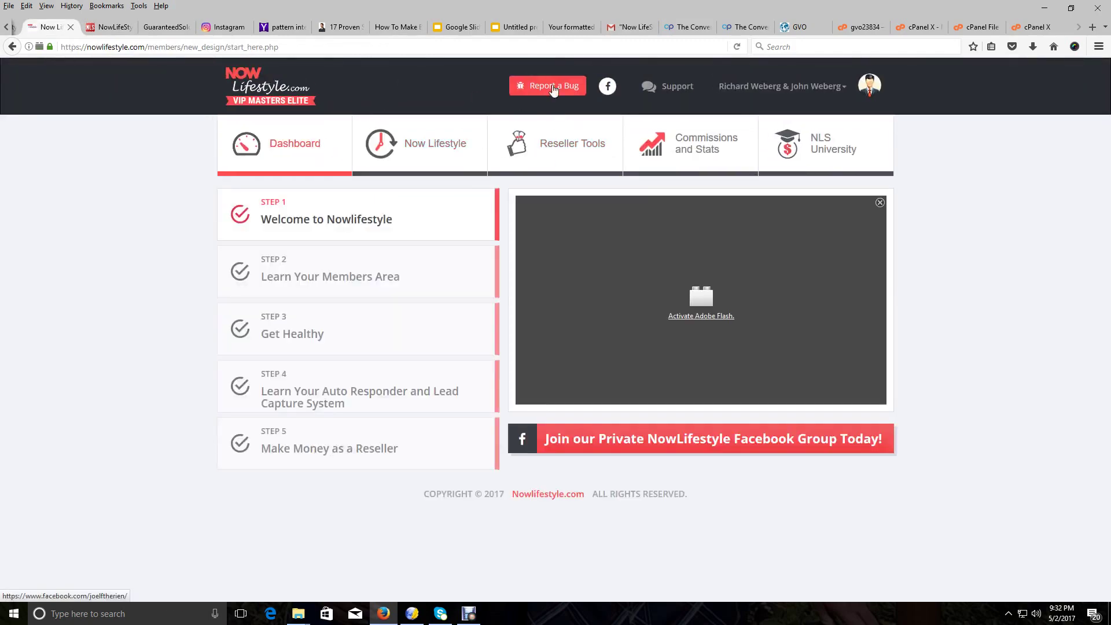
{"action": "left_click", "coordinate": [398, 259]}
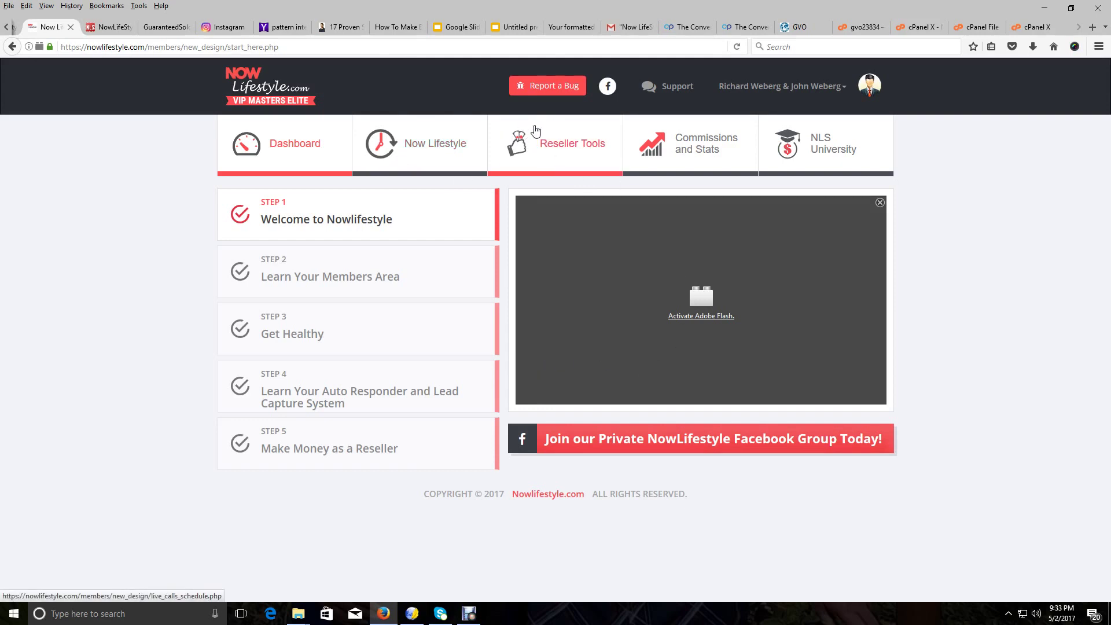
{"action": "left_click", "coordinate": [568, 145]}
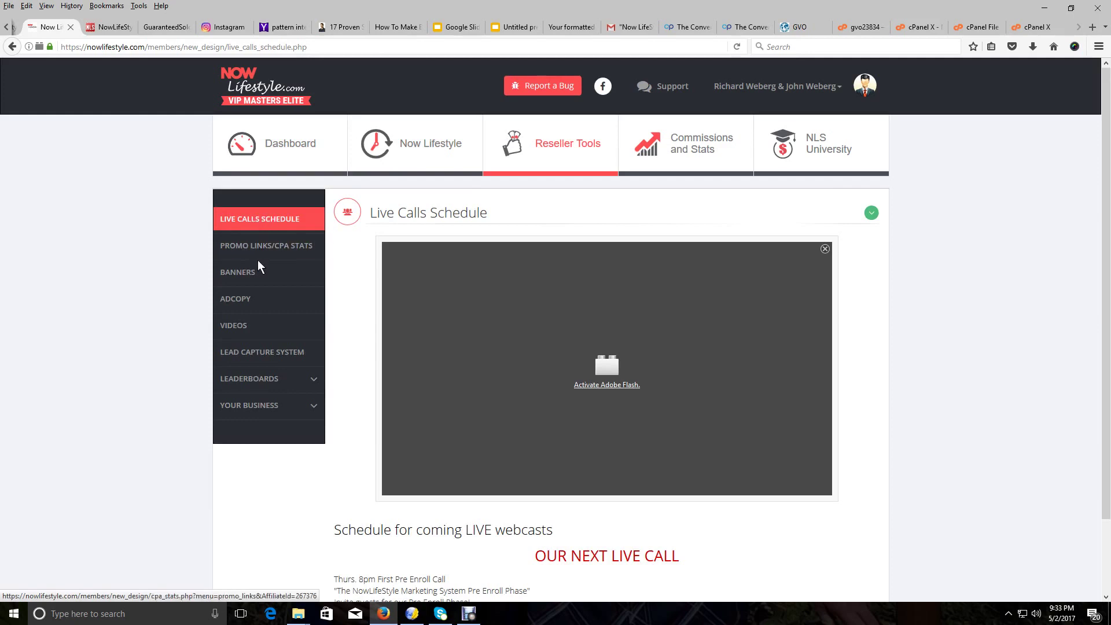
{"action": "left_click", "coordinate": [261, 354]}
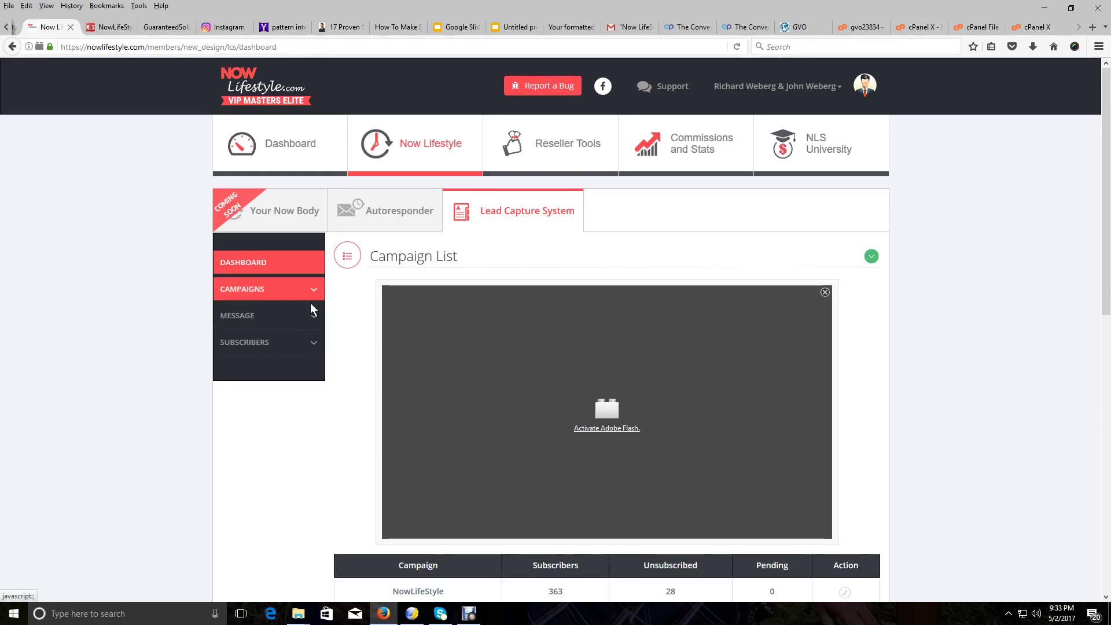
{"action": "left_click", "coordinate": [312, 318]}
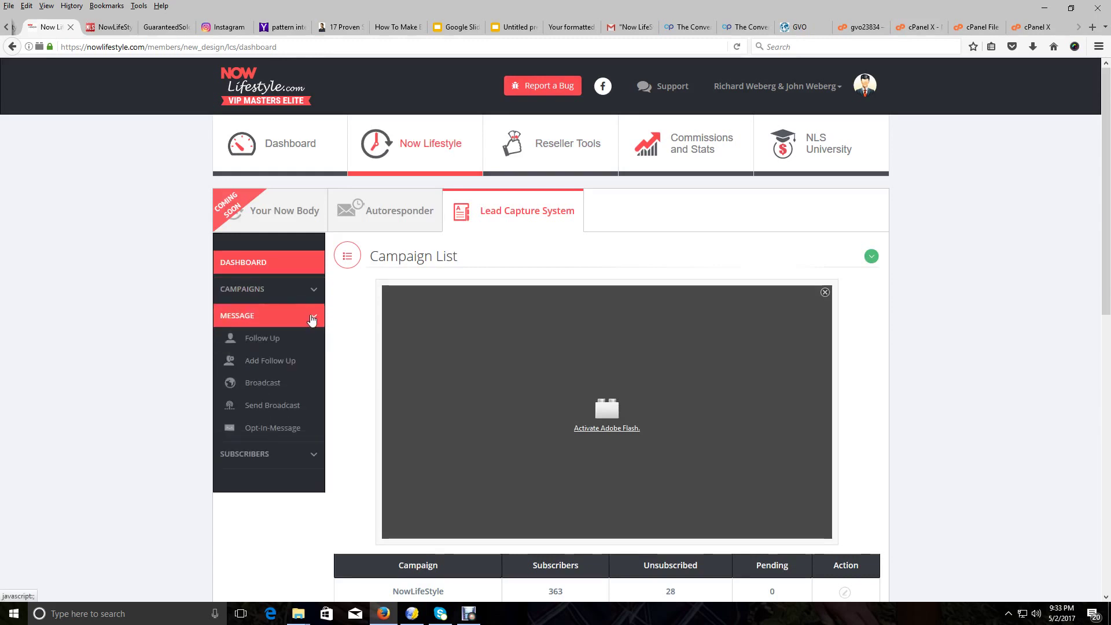
{"action": "left_click", "coordinate": [258, 340]}
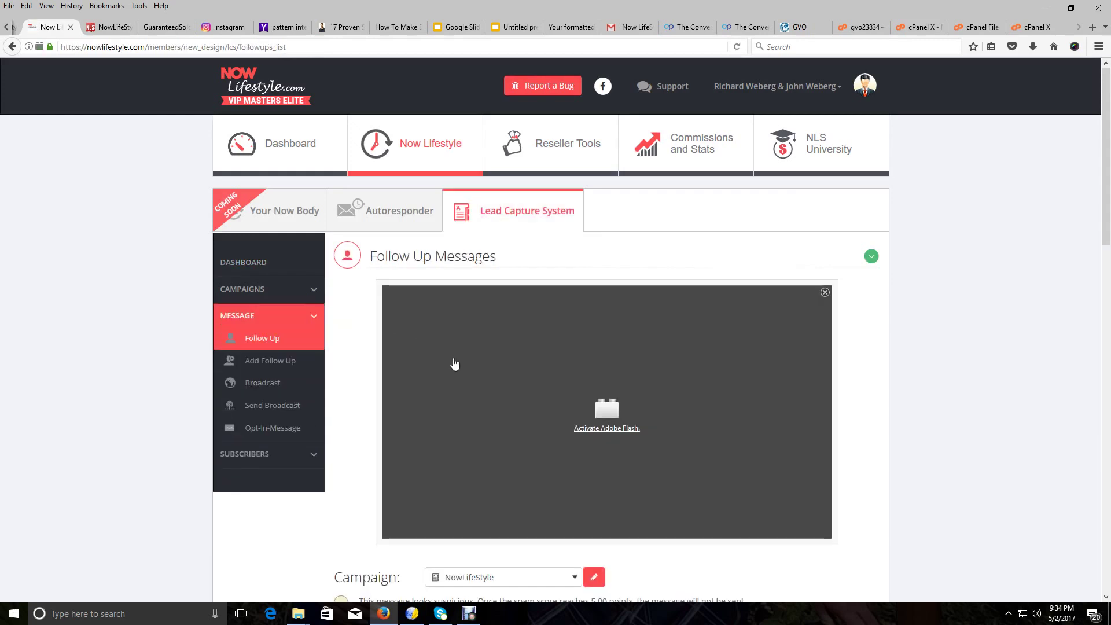
{"action": "scroll", "coordinate": [454, 364], "scroll_direction": "down", "scroll_amount": 2}
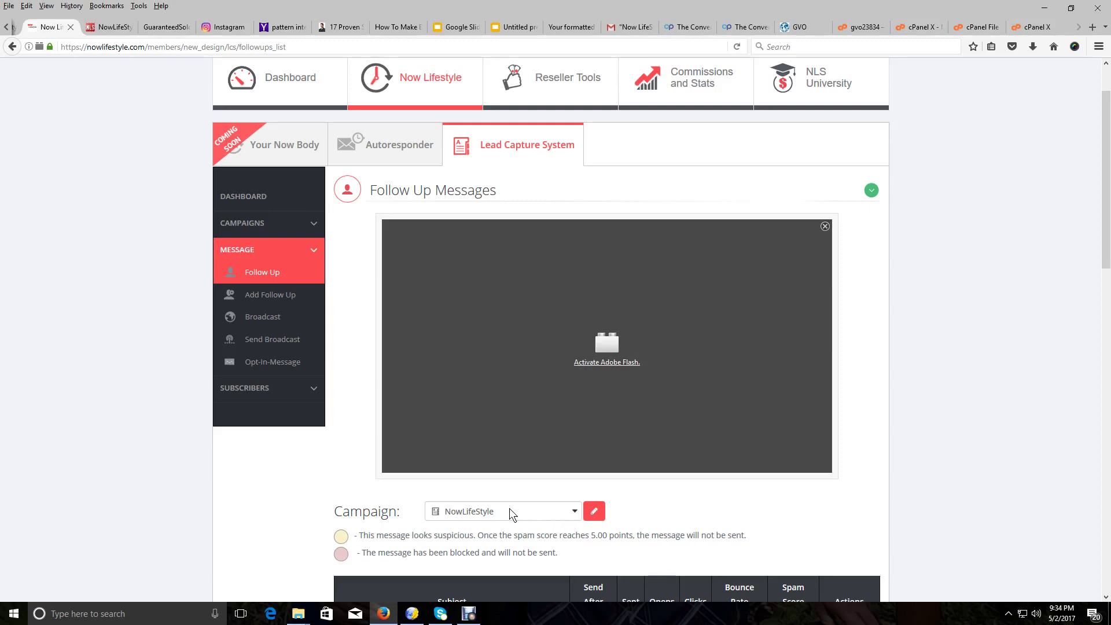
{"action": "left_click", "coordinate": [575, 511]}
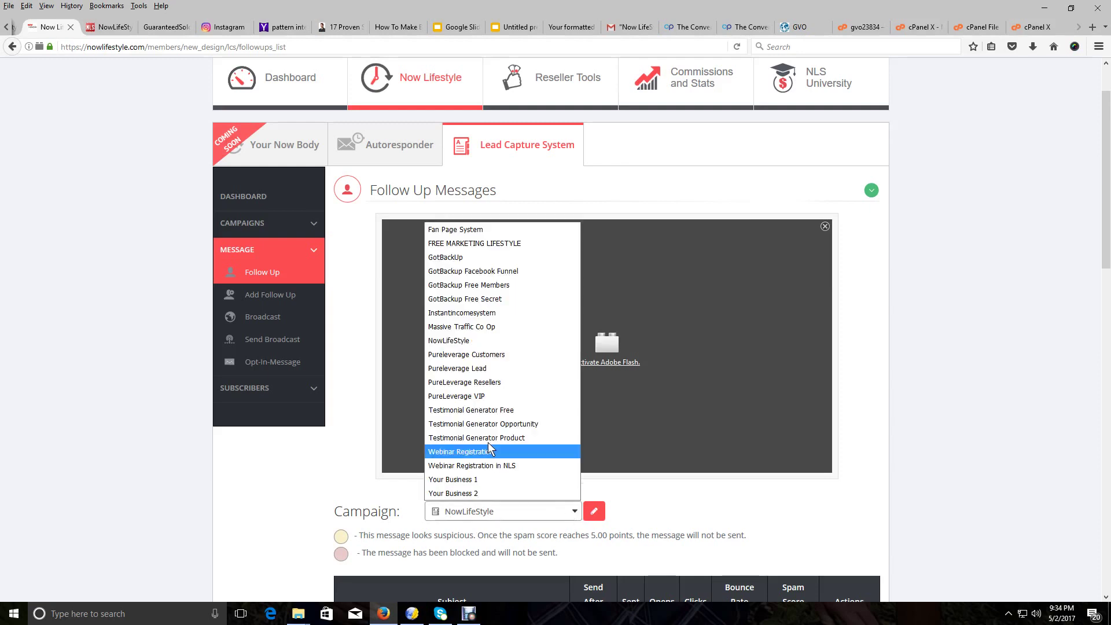
{"action": "left_click", "coordinate": [470, 341]}
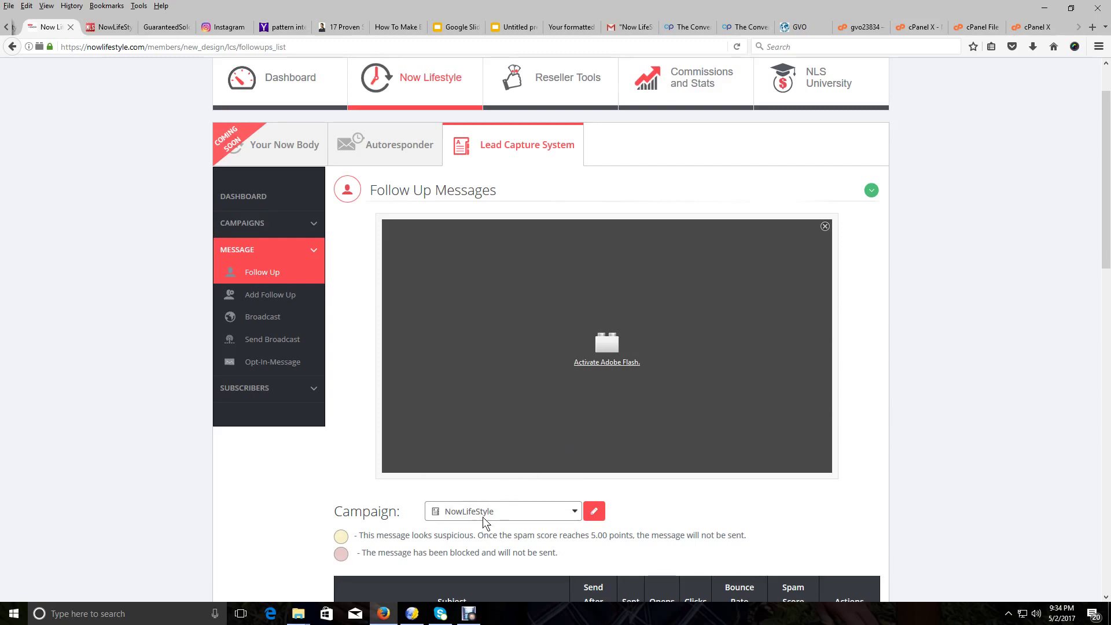
{"action": "scroll", "coordinate": [482, 516], "scroll_direction": "down", "scroll_amount": 6}
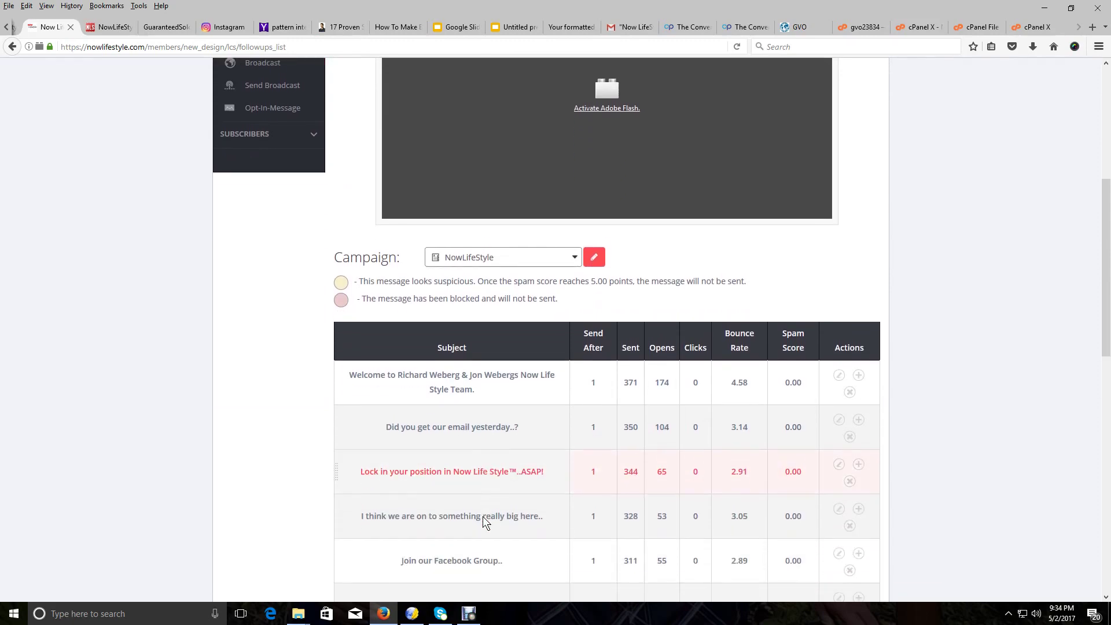
{"action": "scroll", "coordinate": [482, 515], "scroll_direction": "down", "scroll_amount": 7}
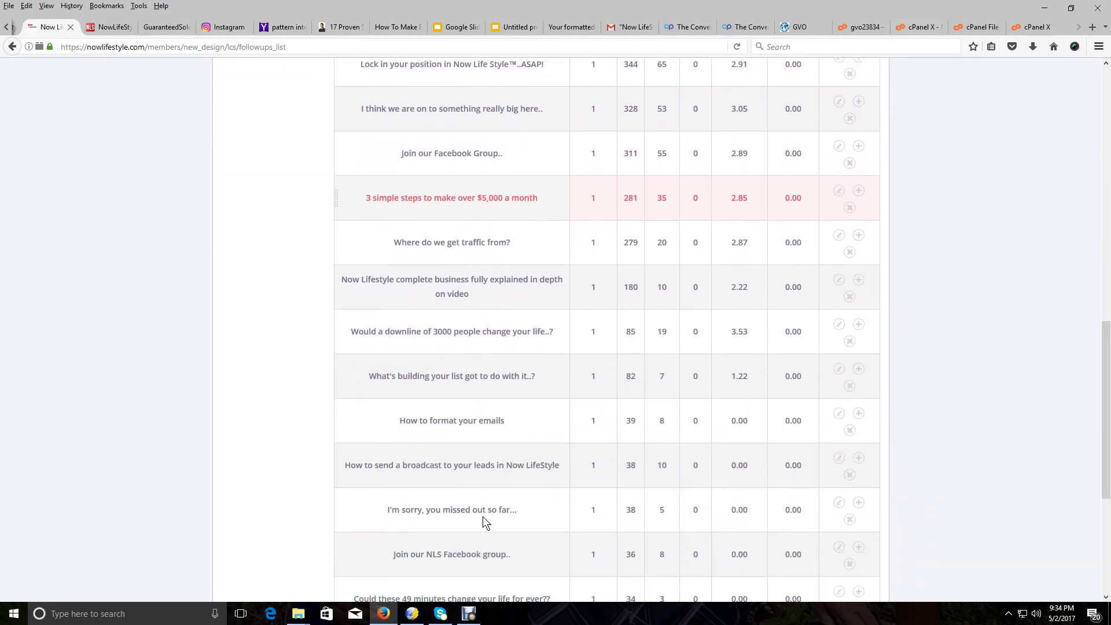
{"action": "scroll", "coordinate": [483, 516], "scroll_direction": "up", "scroll_amount": 11}
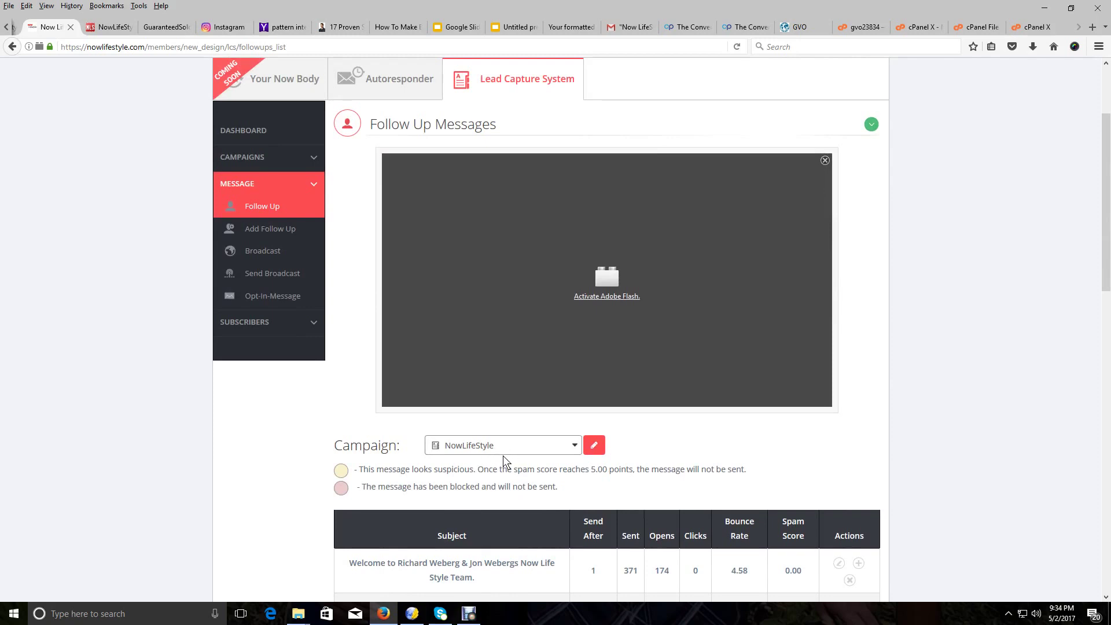
{"action": "scroll", "coordinate": [354, 377], "scroll_direction": "up", "scroll_amount": 2}
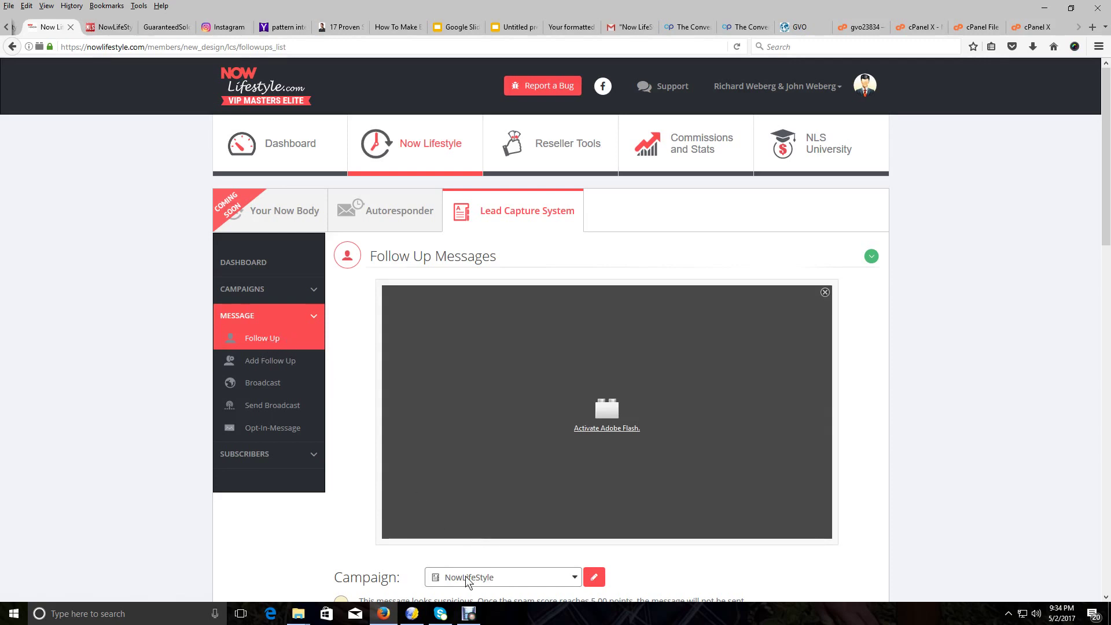
Open the Add Follow Up Message form, then view the sample email template page
{"action": "left_click", "coordinate": [285, 362]}
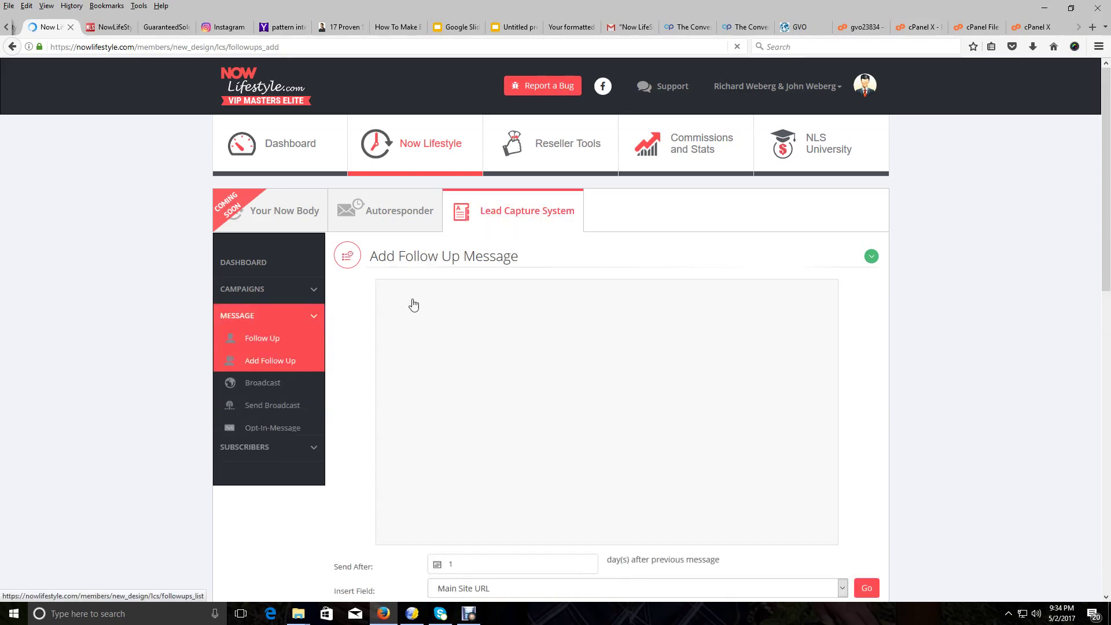
{"action": "scroll", "coordinate": [414, 302], "scroll_direction": "down", "scroll_amount": 5}
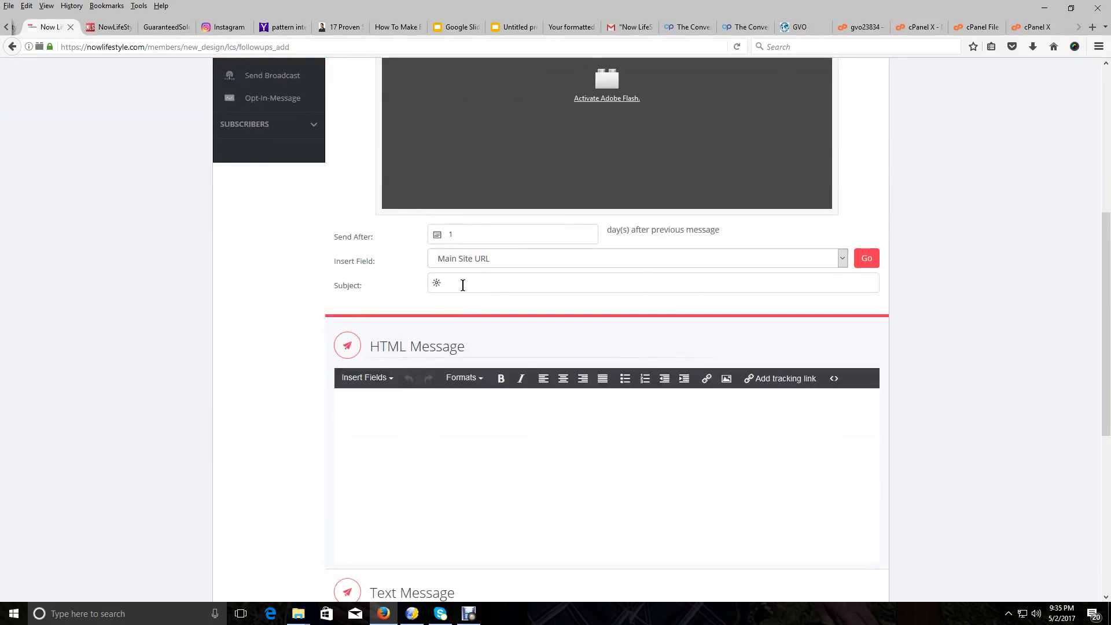
{"action": "left_click", "coordinate": [397, 26]}
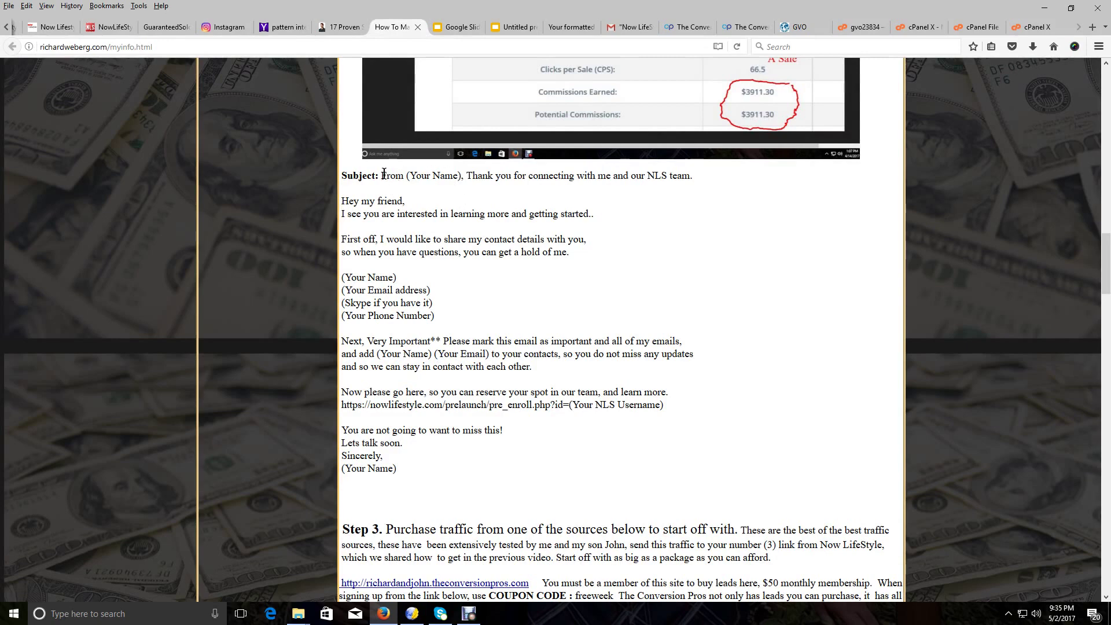
Copy the template's sample subject line and return to the follow-up form
{"action": "left_click_drag", "start_coordinate": [383, 173], "coordinate": [703, 183]}
{"action": "right_click", "coordinate": [682, 182]}
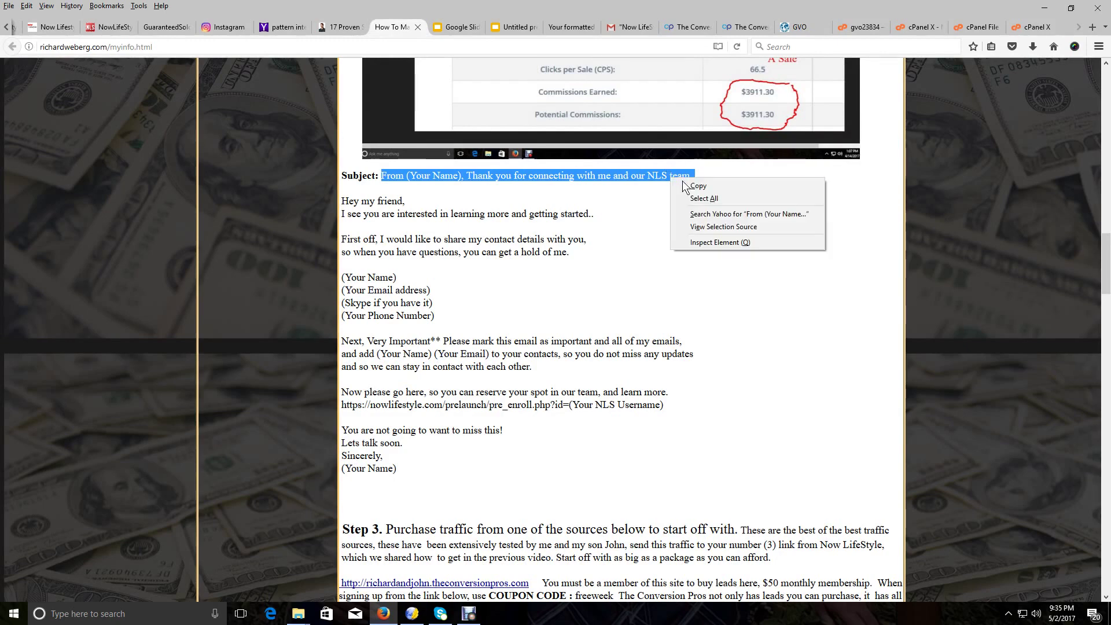
{"action": "left_click", "coordinate": [701, 186]}
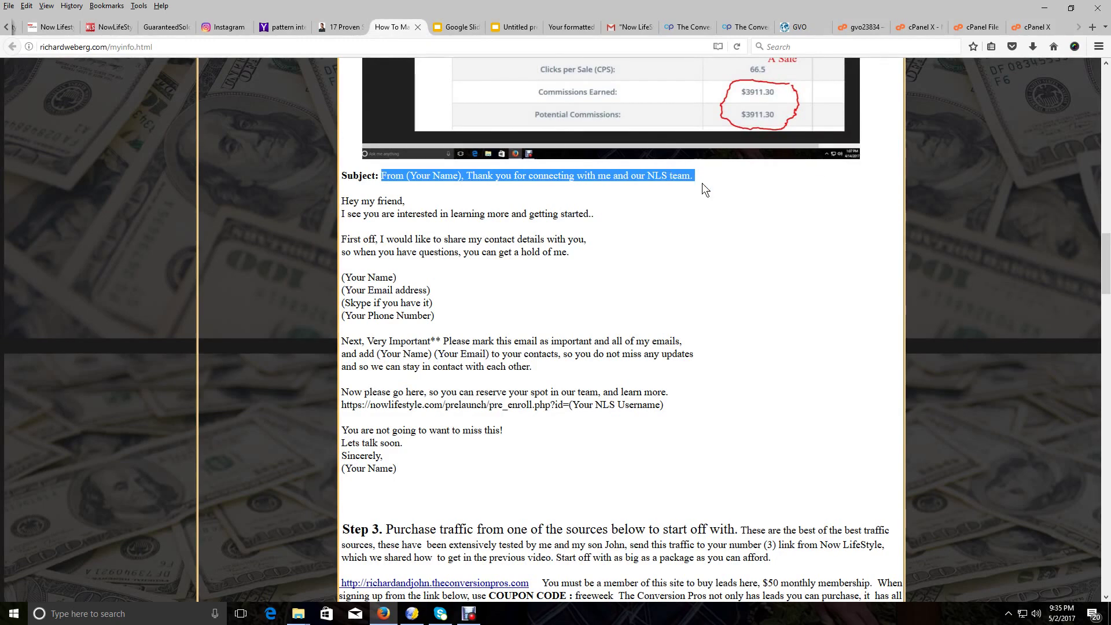
{"action": "left_click", "coordinate": [69, 30]}
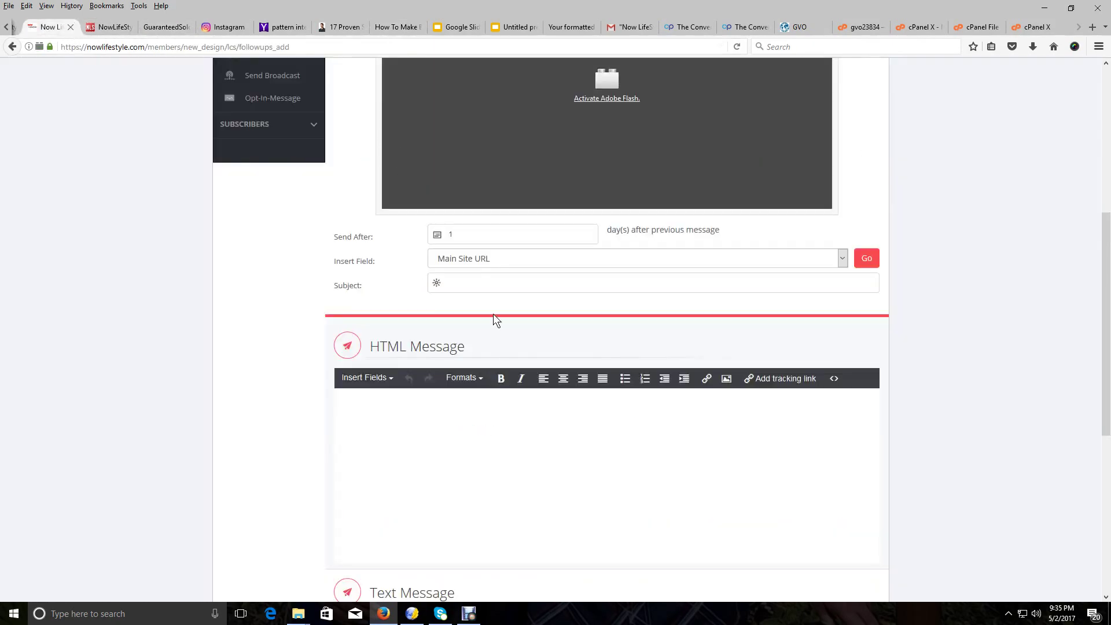
Paste the template subject into Subject, replacing '(Your Name)' with the senders' names
{"action": "left_click", "coordinate": [474, 285]}
{"action": "right_click", "coordinate": [474, 285]}
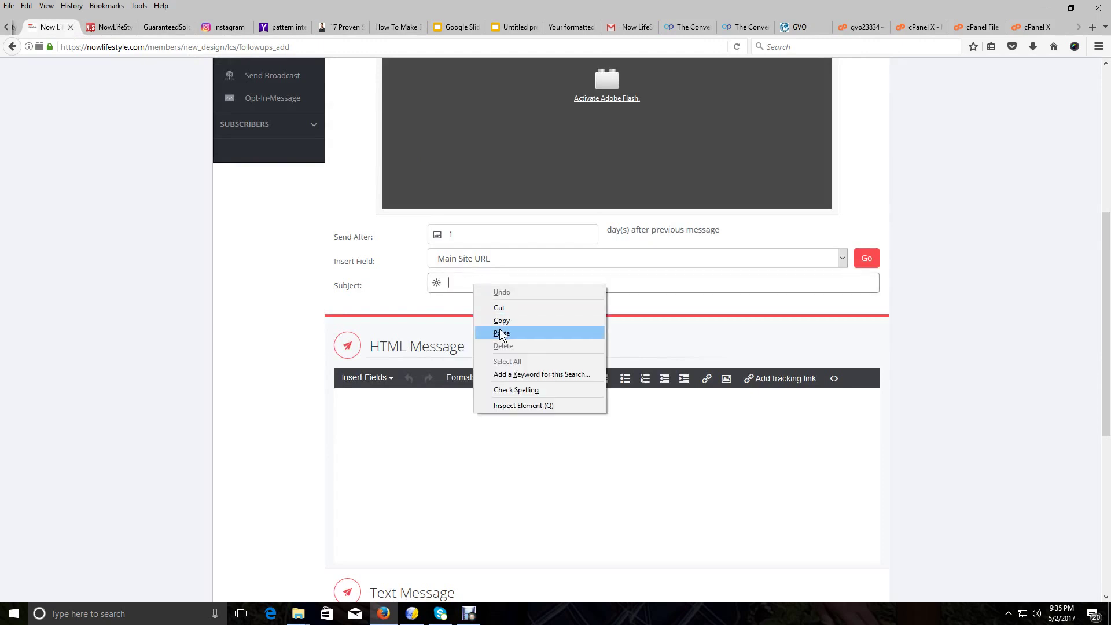
{"action": "left_click", "coordinate": [498, 328]}
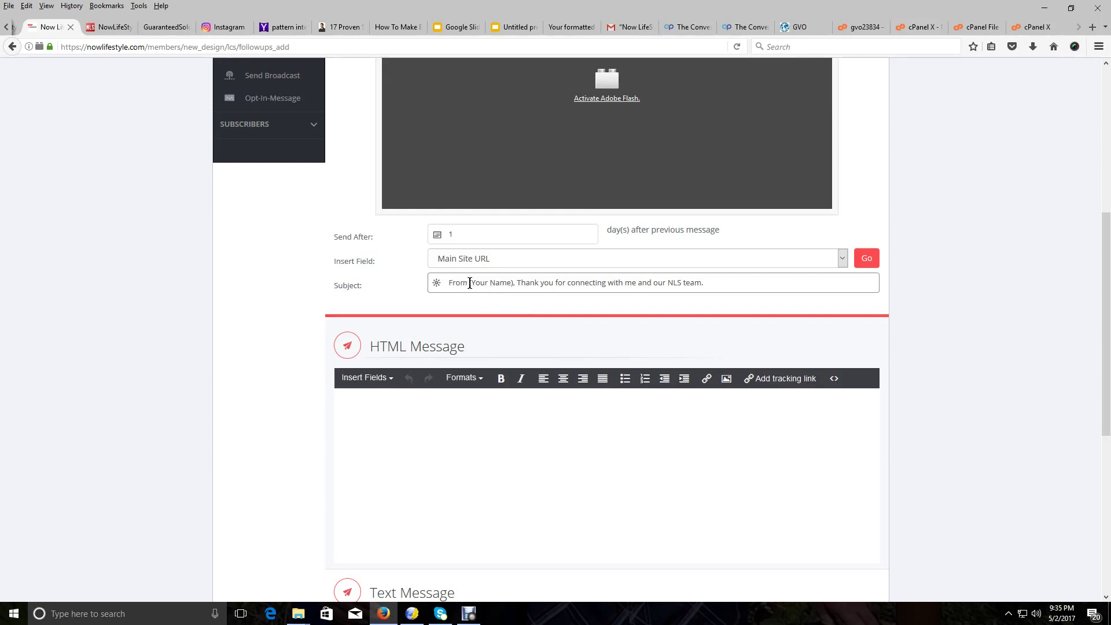
{"action": "key", "text": "Delete"}
{"action": "key", "text": "Delete"}
{"action": "key", "text": "Delete"}
{"action": "key", "text": "Delete"}
{"action": "key", "text": "Delete"}
{"action": "key", "text": "Delete"}
{"action": "key", "text": "Delete"}
{"action": "key", "text": "Delete"}
{"action": "key", "text": "Delete"}
{"action": "key", "text": "Delete"}
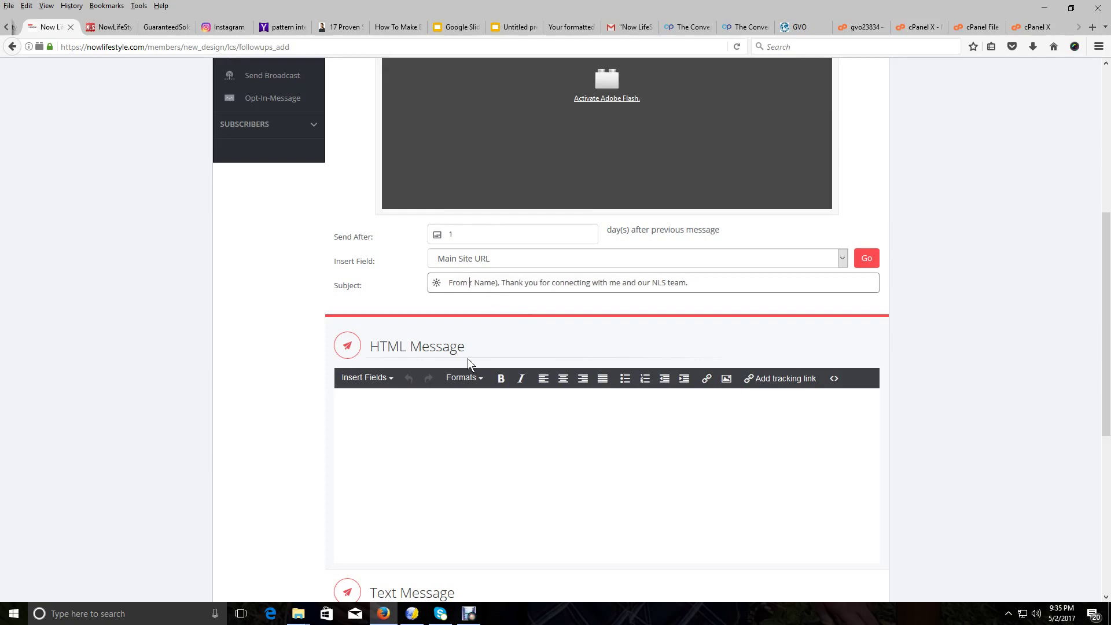
{"action": "key", "text": "Delete"}
{"action": "key", "text": "Delete"}
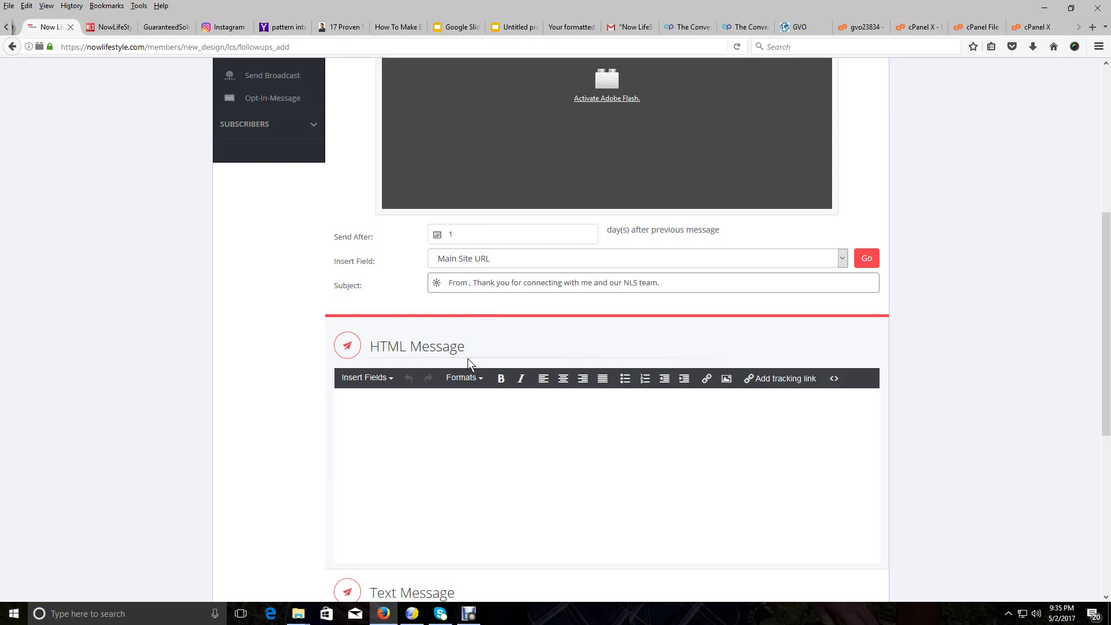
{"action": "type", "text": "Rich"}
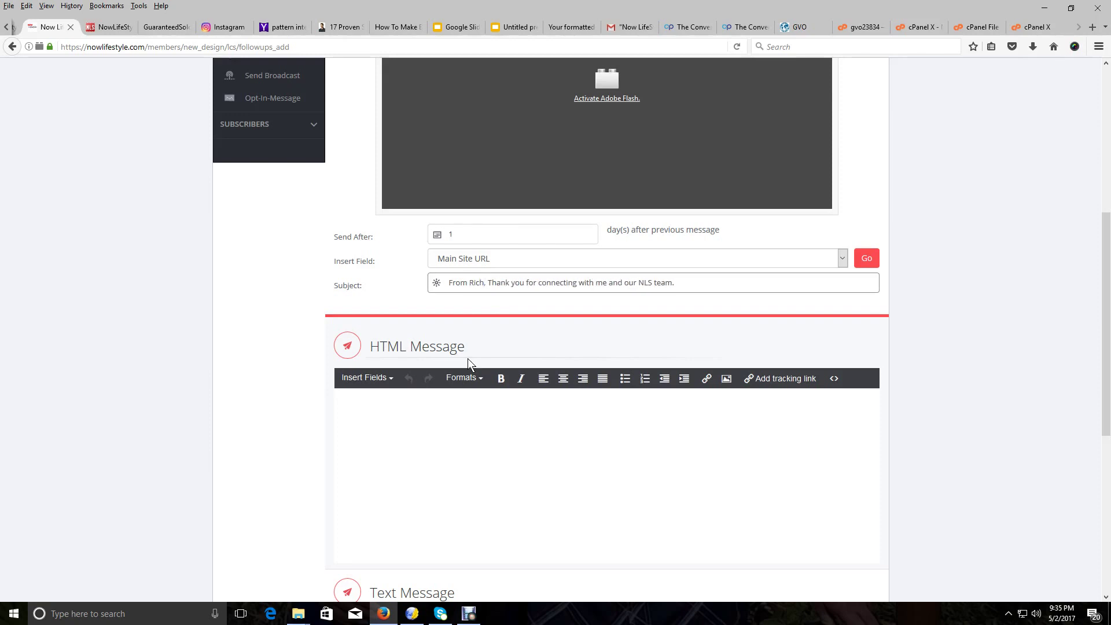
{"action": "type", "text": "ard"}
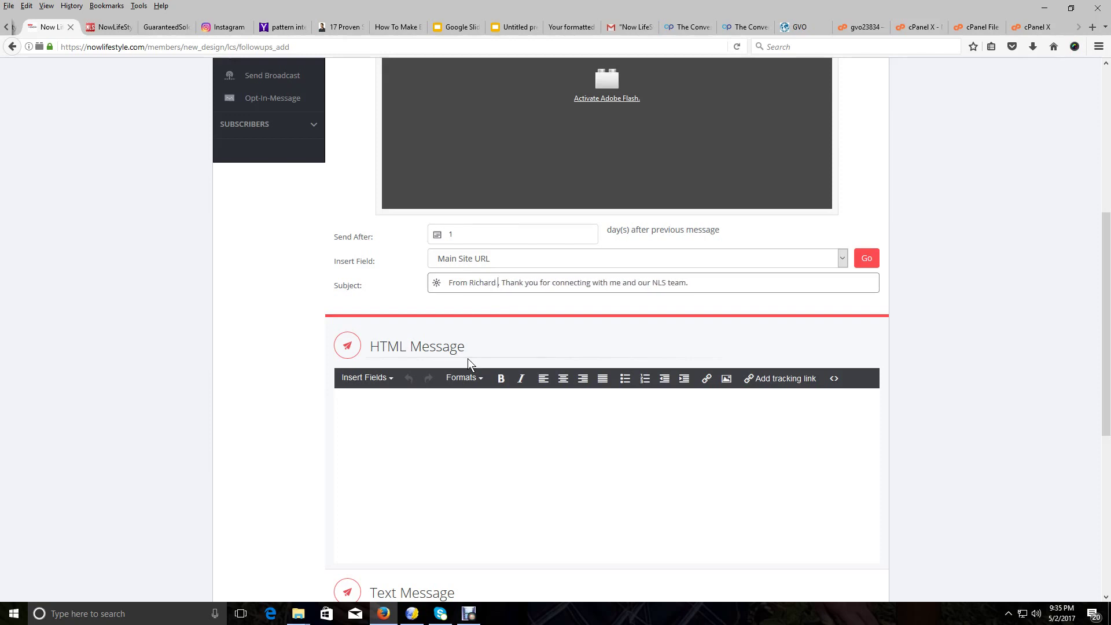
{"action": "type", "text": " and Jo"}
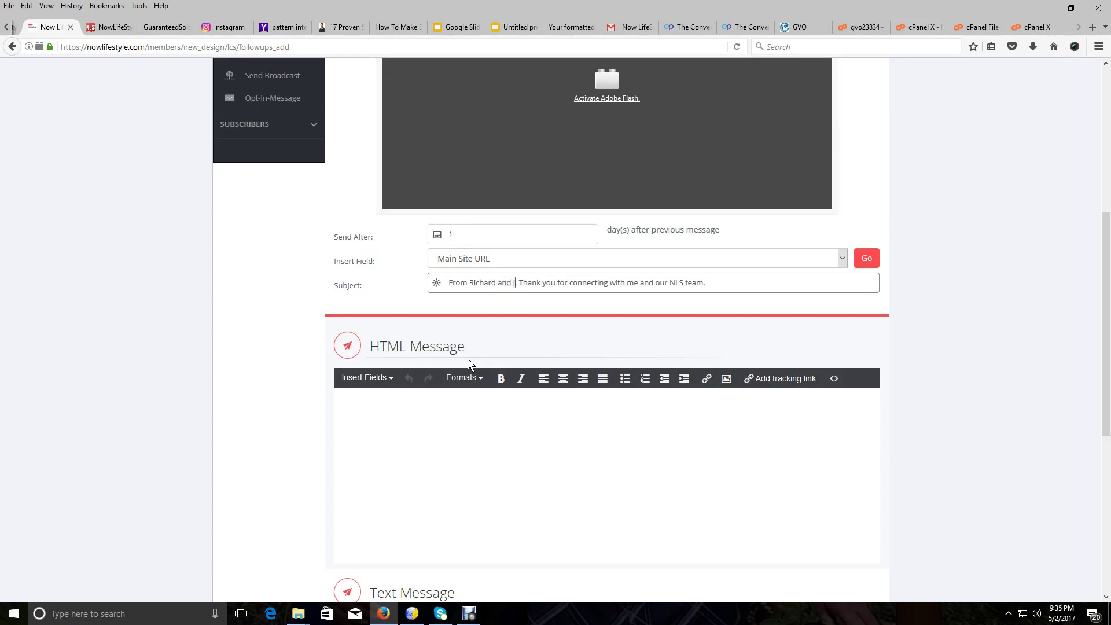
{"action": "type", "text": "hn"}
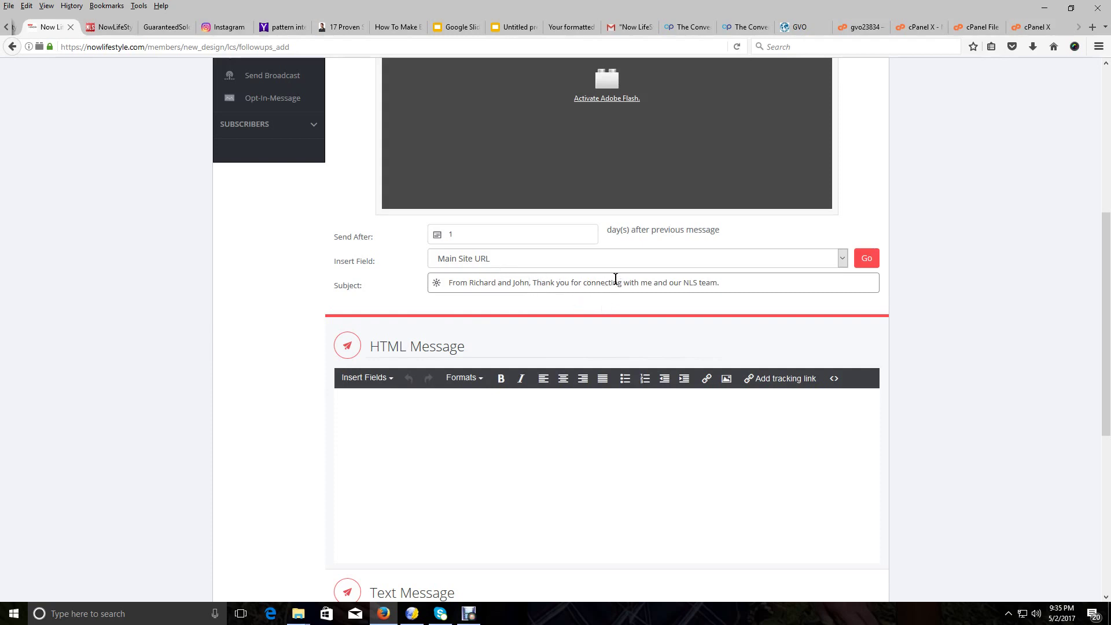
{"action": "left_click", "coordinate": [391, 26]}
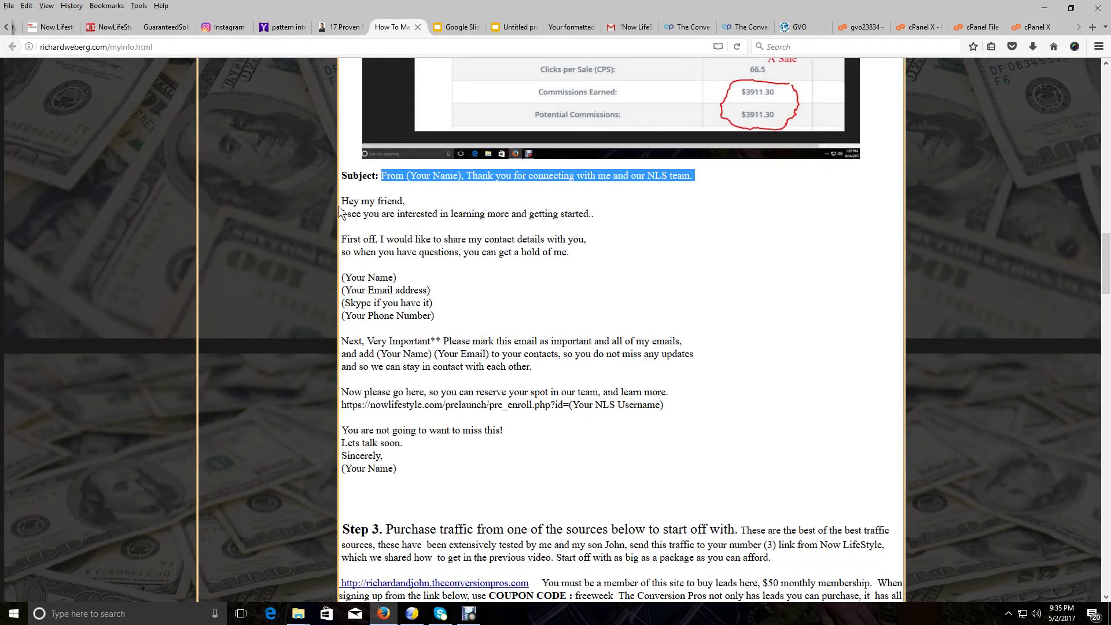
Copy the template email body from 'Hey my friend,' through '(Your Name)' and go back to the follow-up form
{"action": "left_click_drag", "start_coordinate": [340, 197], "coordinate": [432, 217]}
{"action": "left_click", "coordinate": [433, 217]}
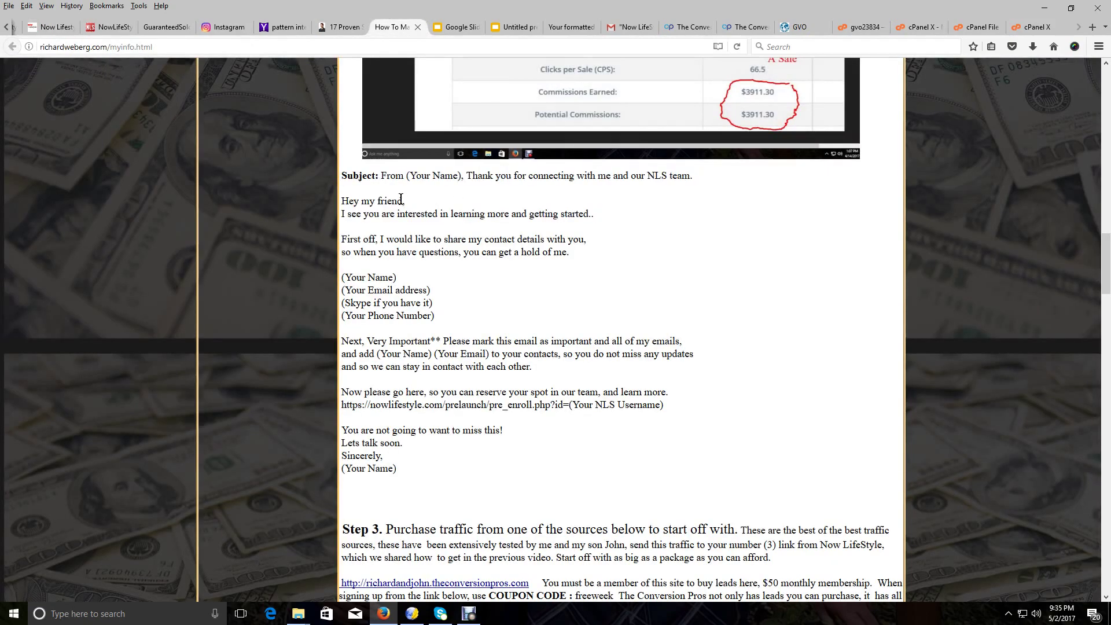
{"action": "left_click_drag", "start_coordinate": [343, 196], "coordinate": [516, 465]}
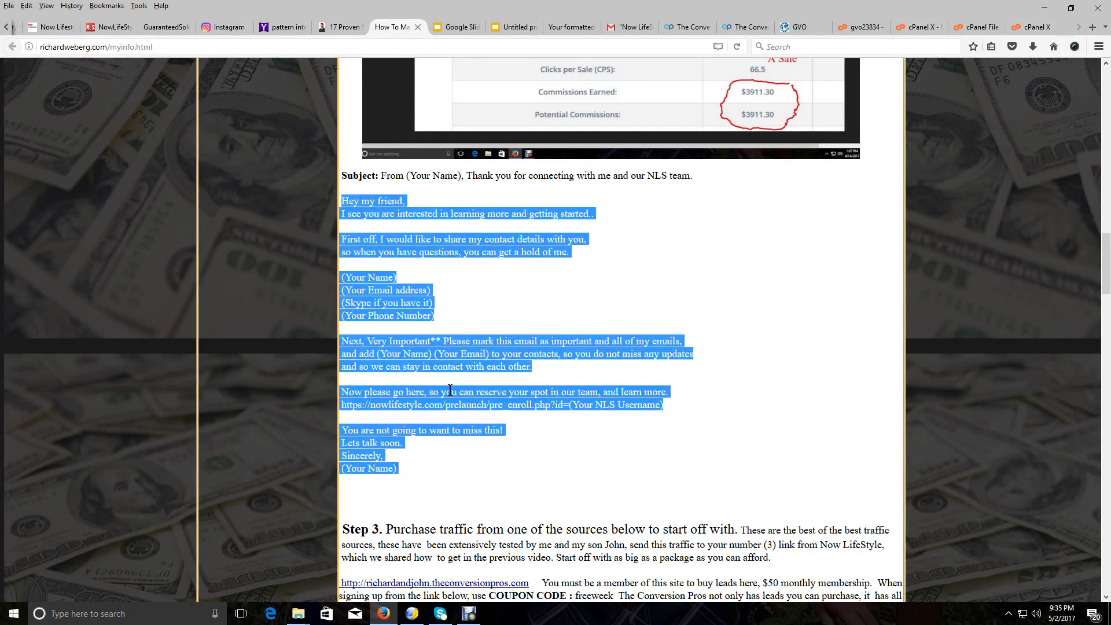
{"action": "right_click", "coordinate": [442, 354]}
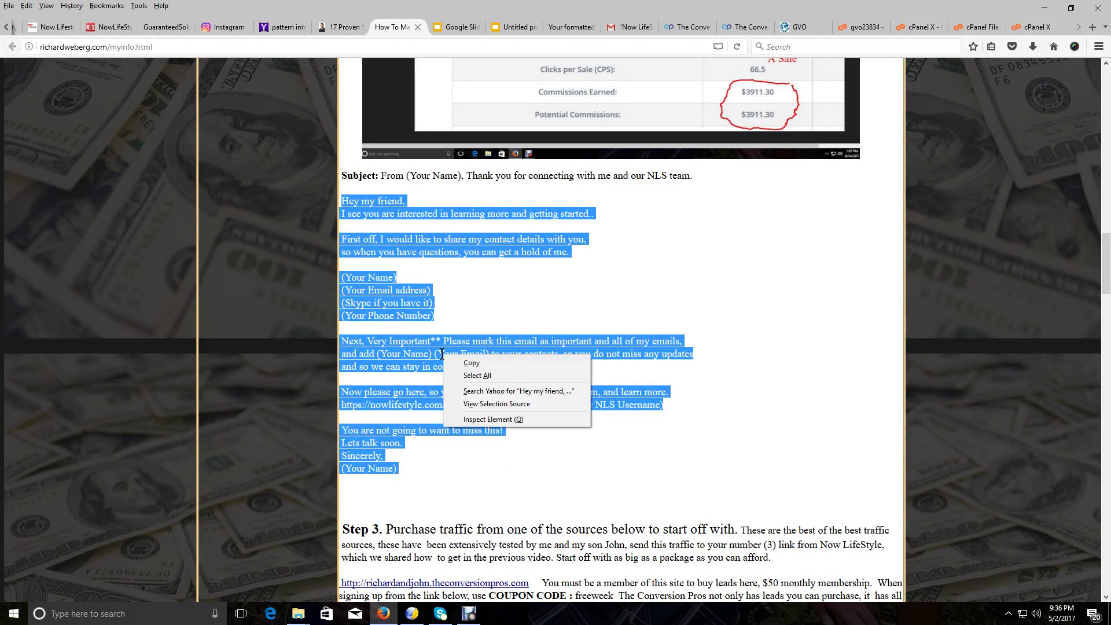
{"action": "left_click", "coordinate": [478, 360]}
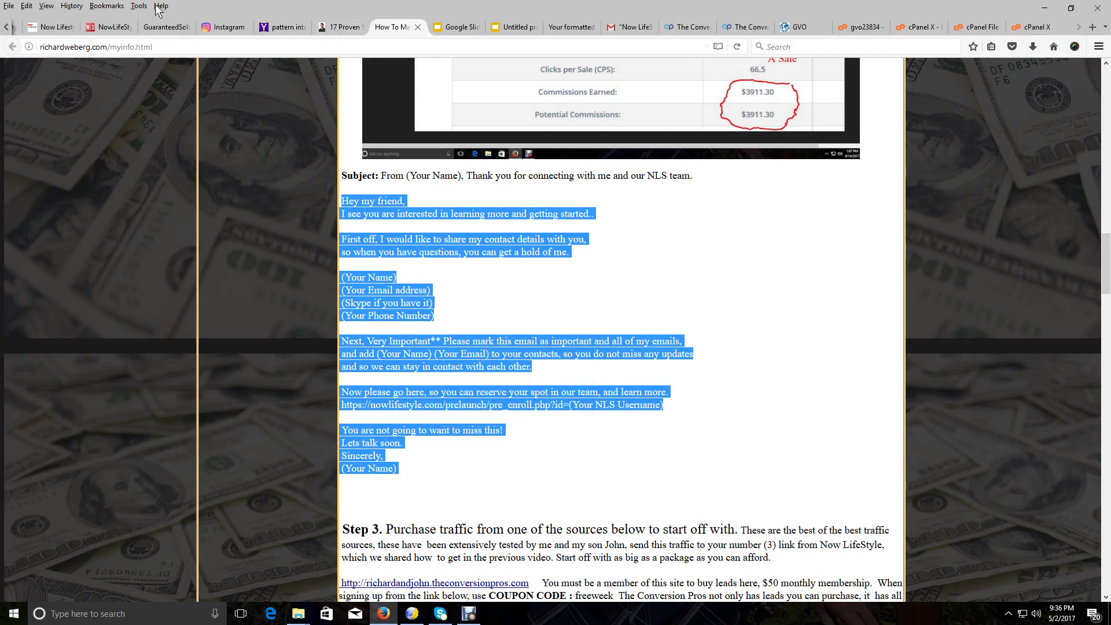
{"action": "left_click", "coordinate": [58, 33]}
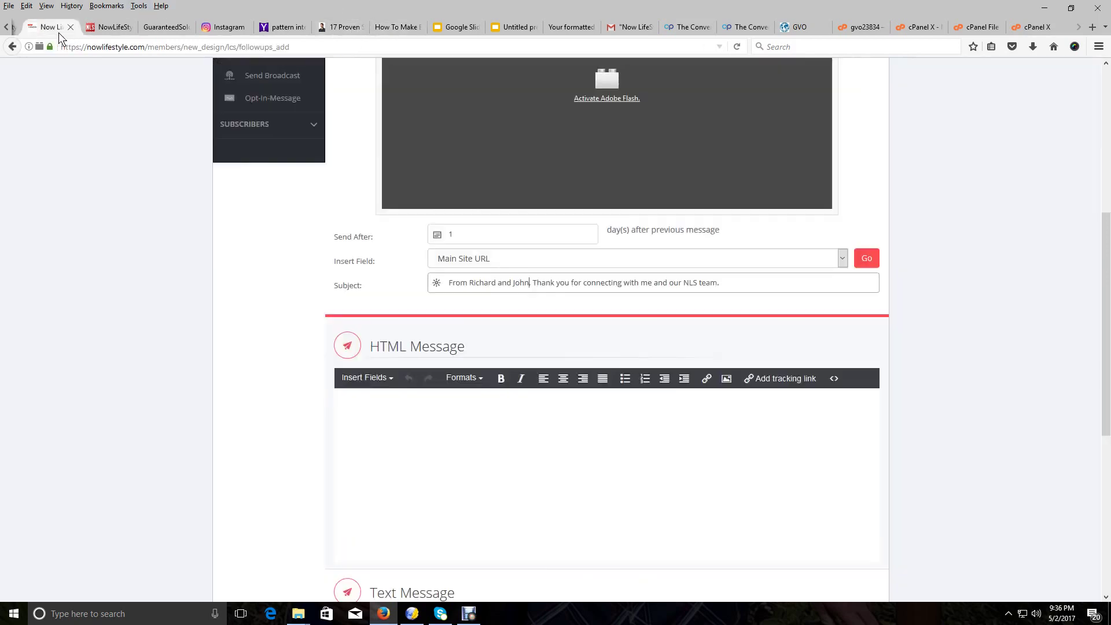
Paste the copied template email into the HTML Message editor using Edit > Paste
{"action": "scroll", "coordinate": [487, 258], "scroll_direction": "down", "scroll_amount": 2}
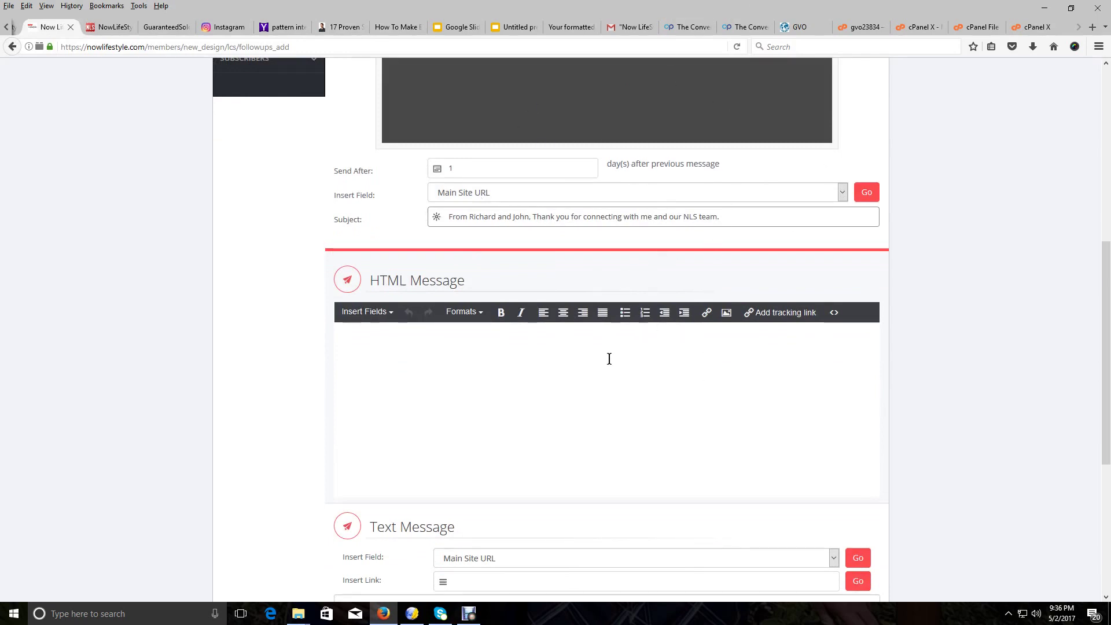
{"action": "left_click", "coordinate": [400, 343]}
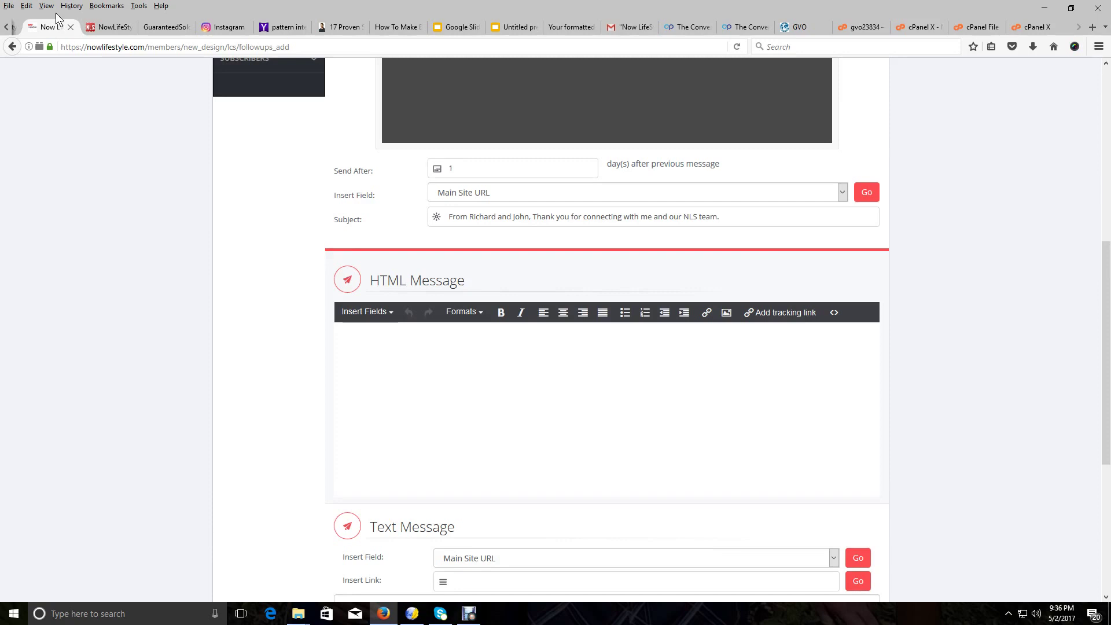
{"action": "left_click", "coordinate": [28, 7]}
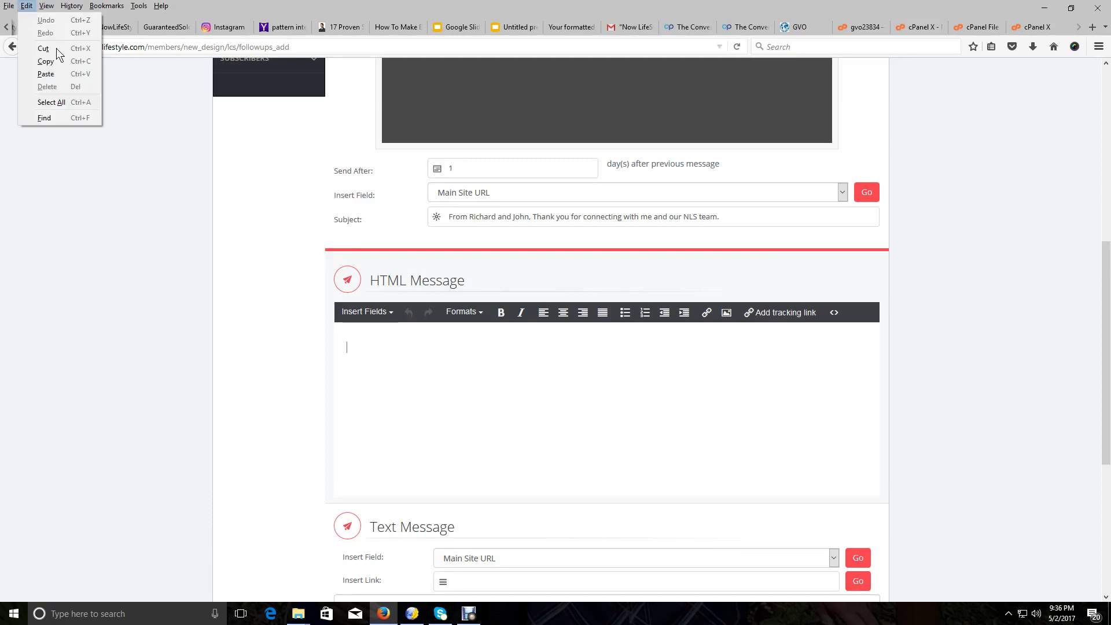
{"action": "left_click", "coordinate": [44, 70]}
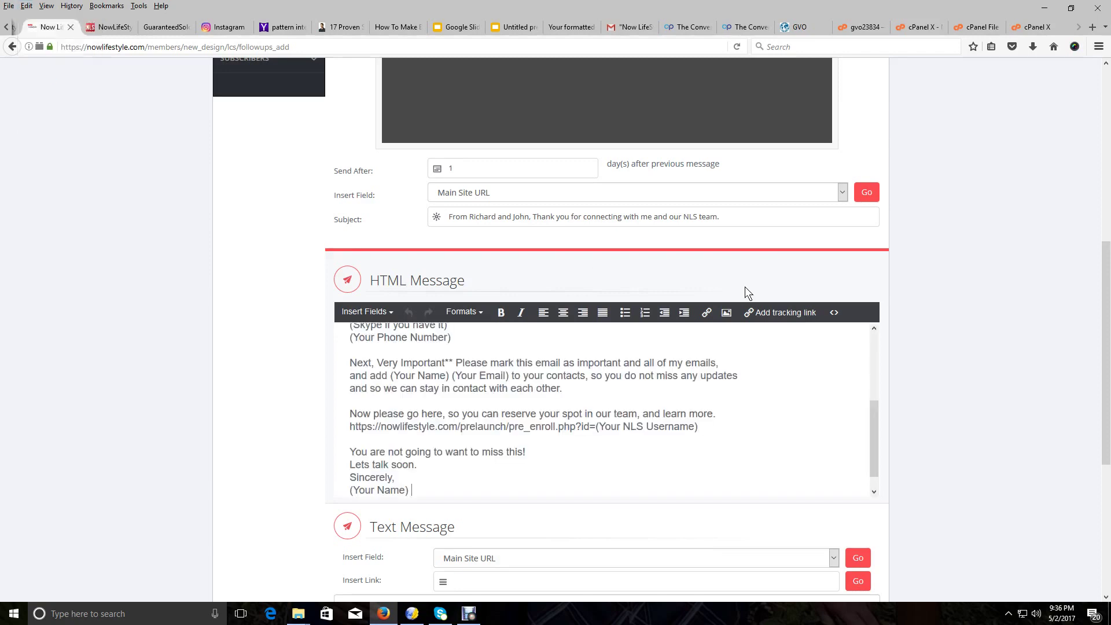
{"action": "scroll", "coordinate": [775, 387], "scroll_direction": "up", "scroll_amount": 4}
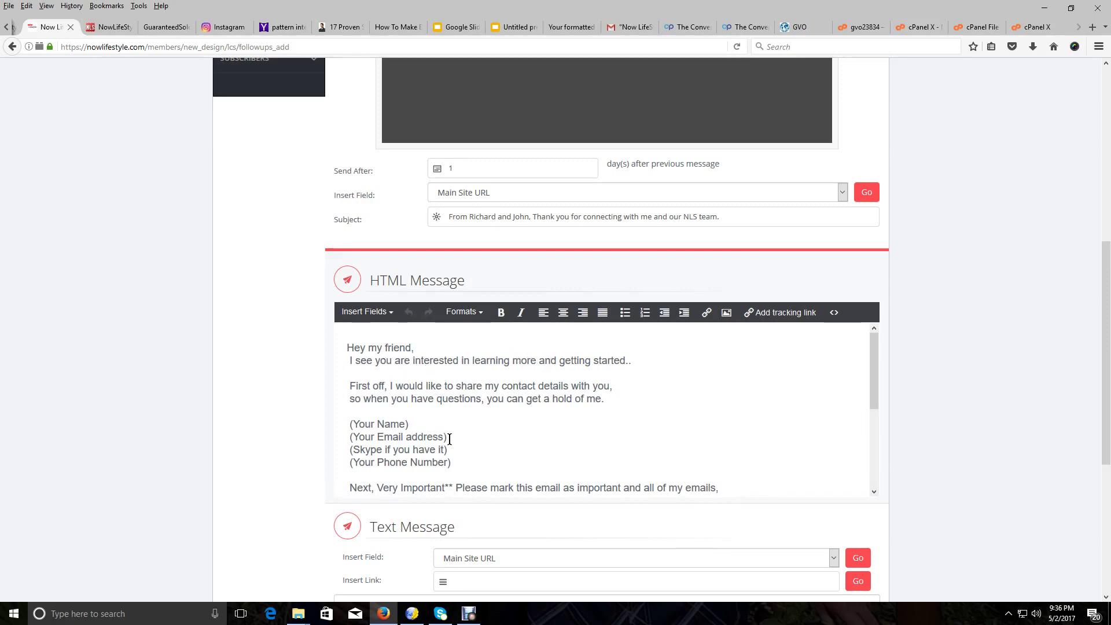
Replace the Your Name and Your Email placeholders in the contact block with the senders' names and support e-mail
{"action": "scroll", "coordinate": [449, 439], "scroll_direction": "down", "scroll_amount": 2}
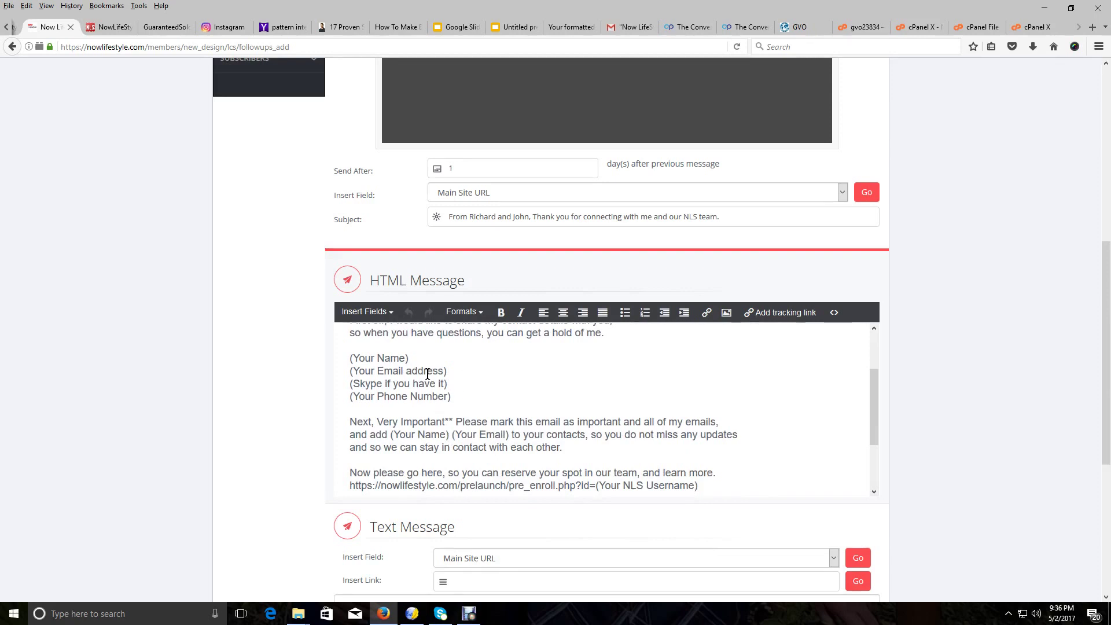
{"action": "left_click_drag", "start_coordinate": [409, 358], "coordinate": [349, 358]}
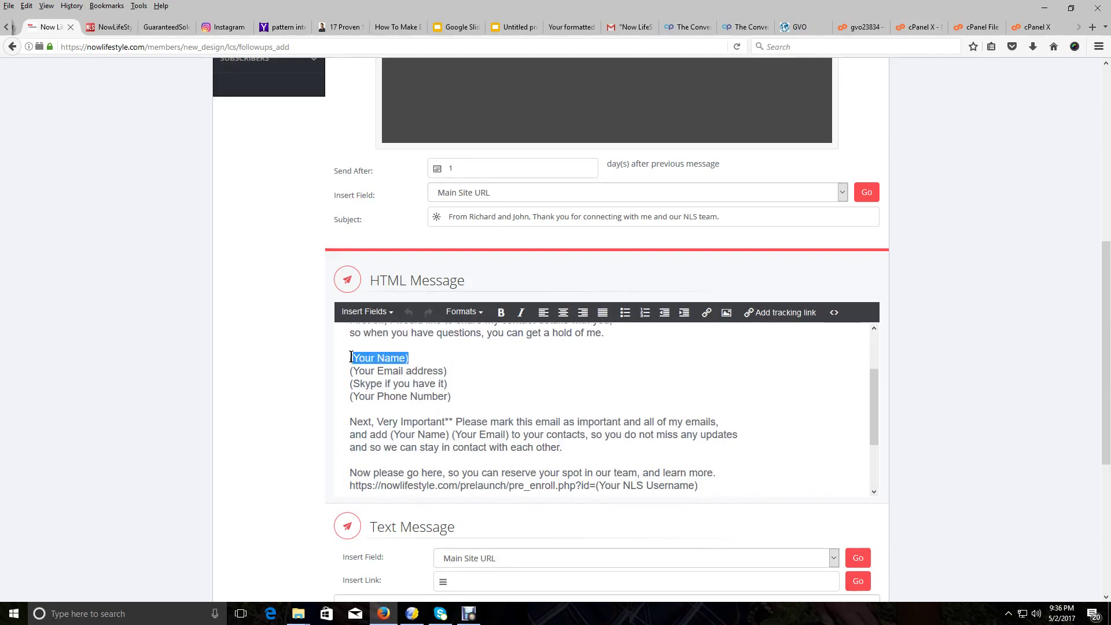
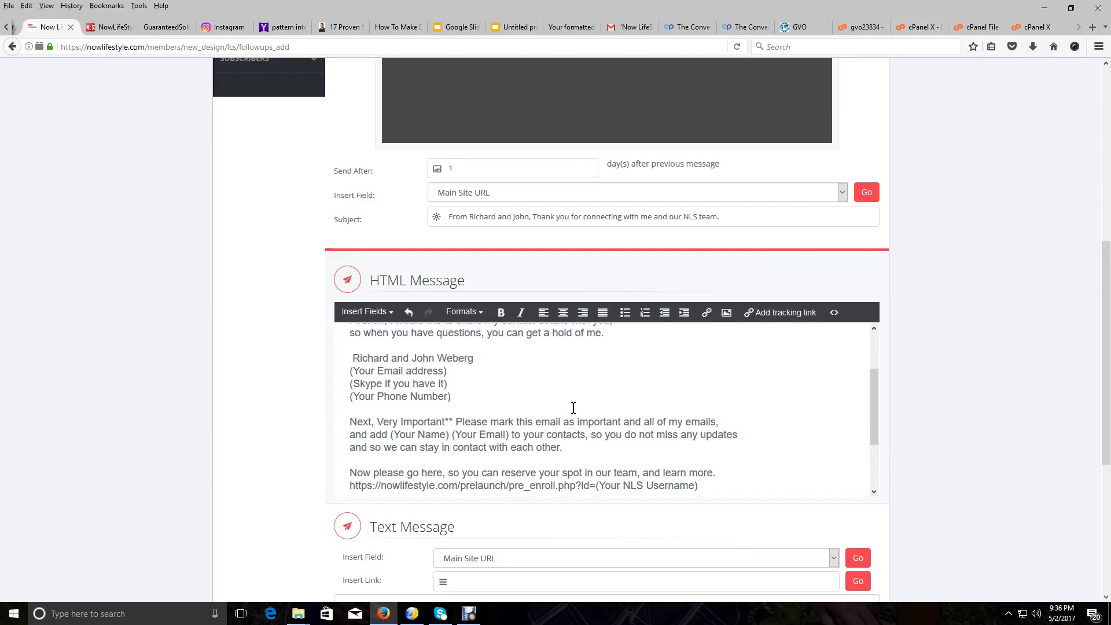
{"action": "left_click_drag", "start_coordinate": [449, 370], "coordinate": [324, 376]}
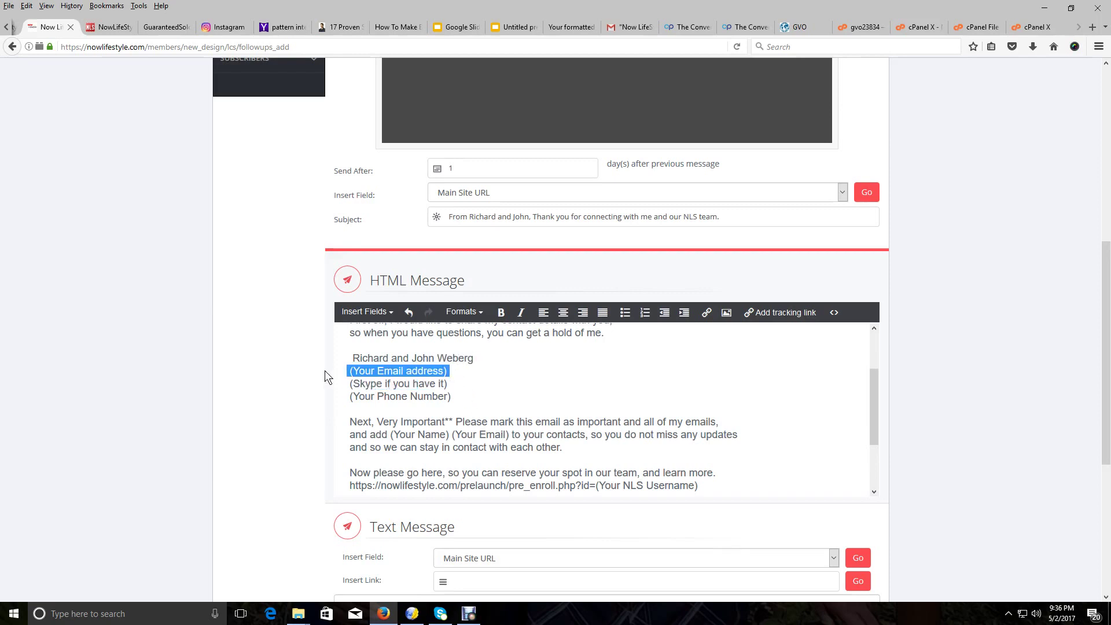
{"action": "key", "text": "Delete"}
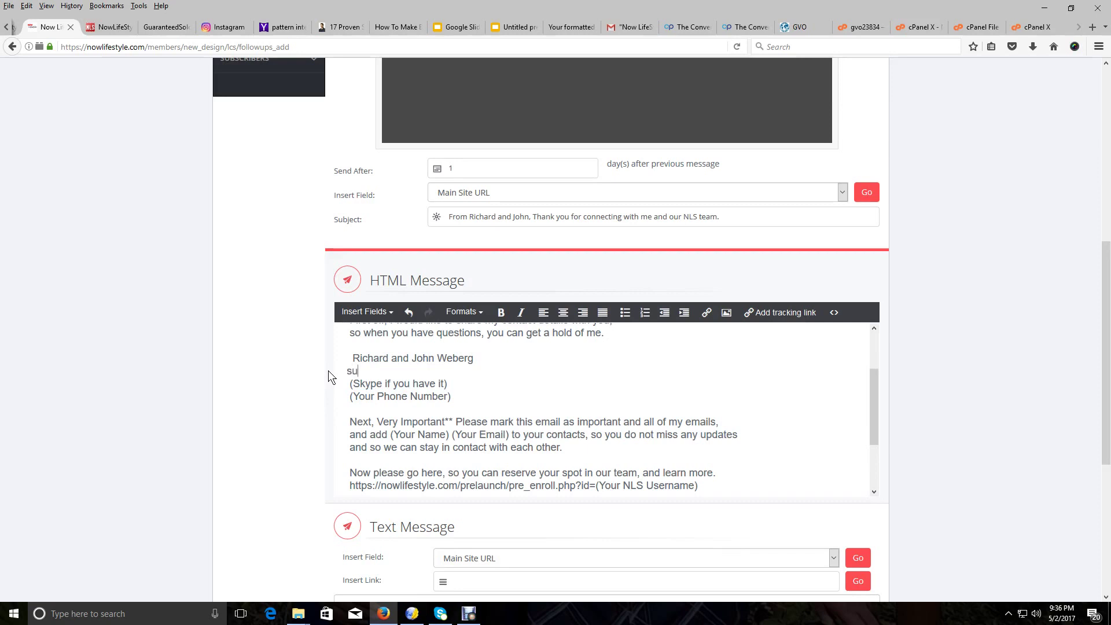
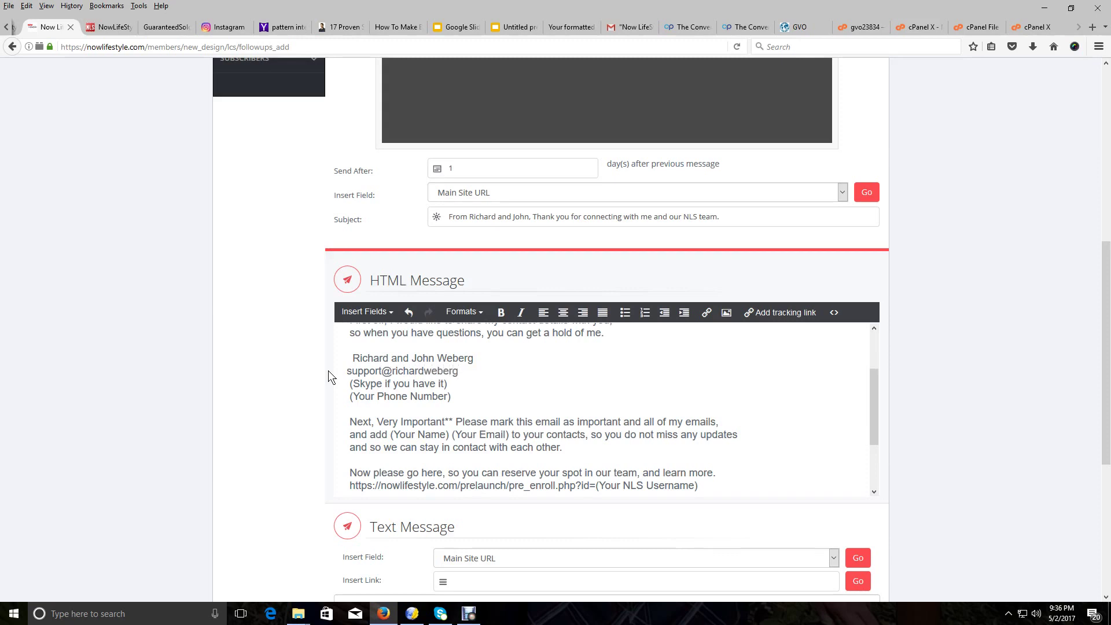
Fill in the Skype username and phone number, and remove the leading spaces on the name and Skype lines
{"action": "left_click_drag", "start_coordinate": [449, 384], "coordinate": [354, 389]}
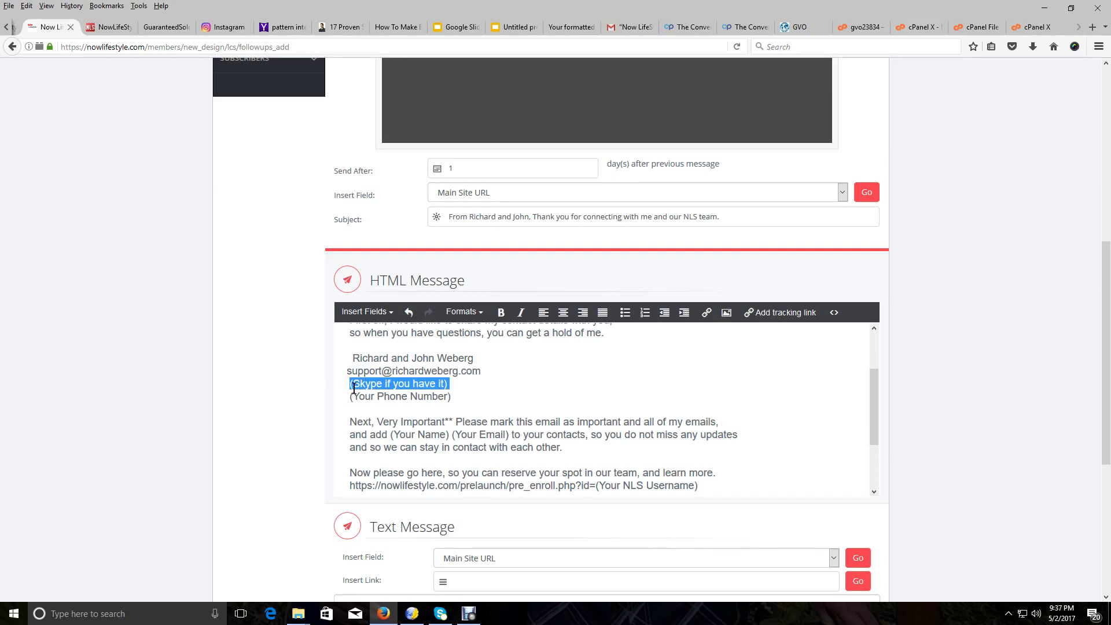
{"action": "key", "text": "BackSpace"}
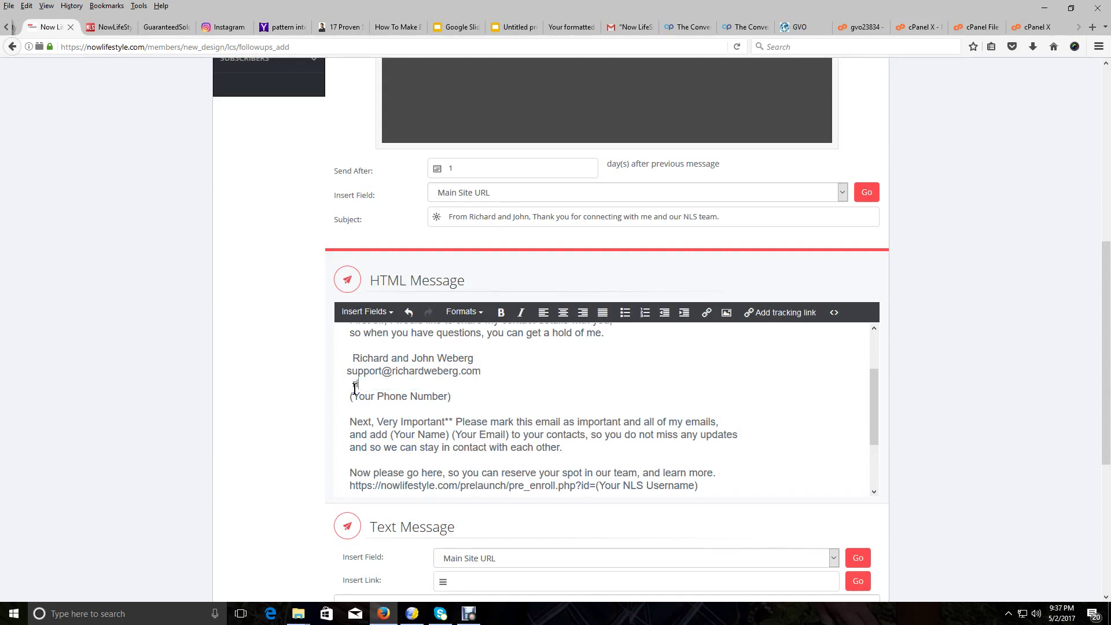
{"action": "left_click_drag", "start_coordinate": [451, 397], "coordinate": [335, 391]}
{"action": "key", "text": "BackSpace"}
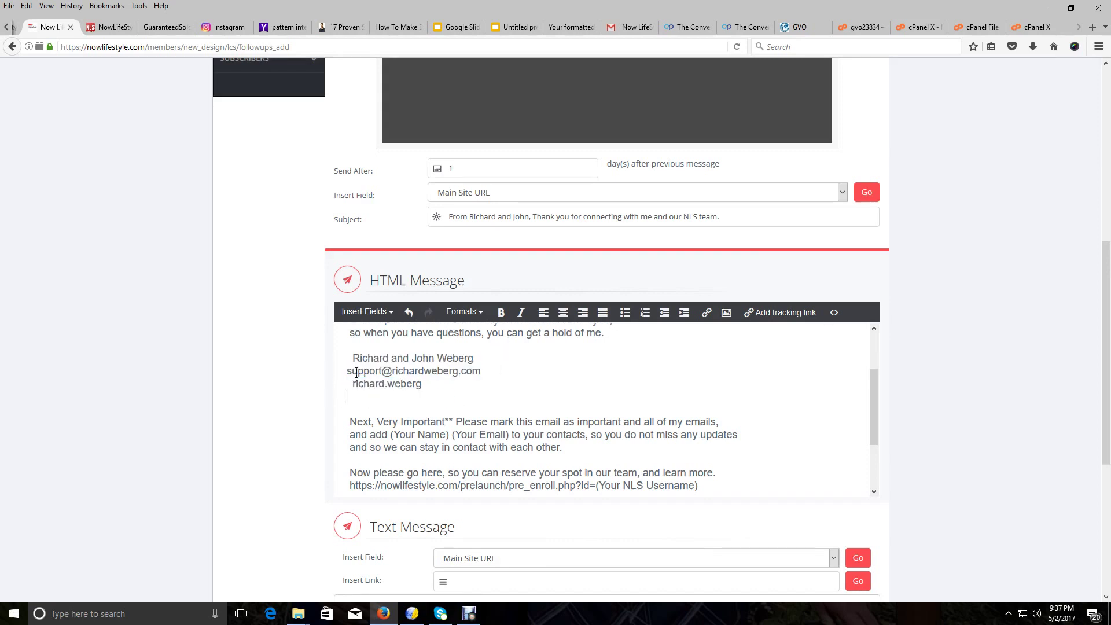
{"action": "left_click", "coordinate": [345, 358]}
{"action": "key", "text": "Delete"}
{"action": "key", "text": "Delete"}
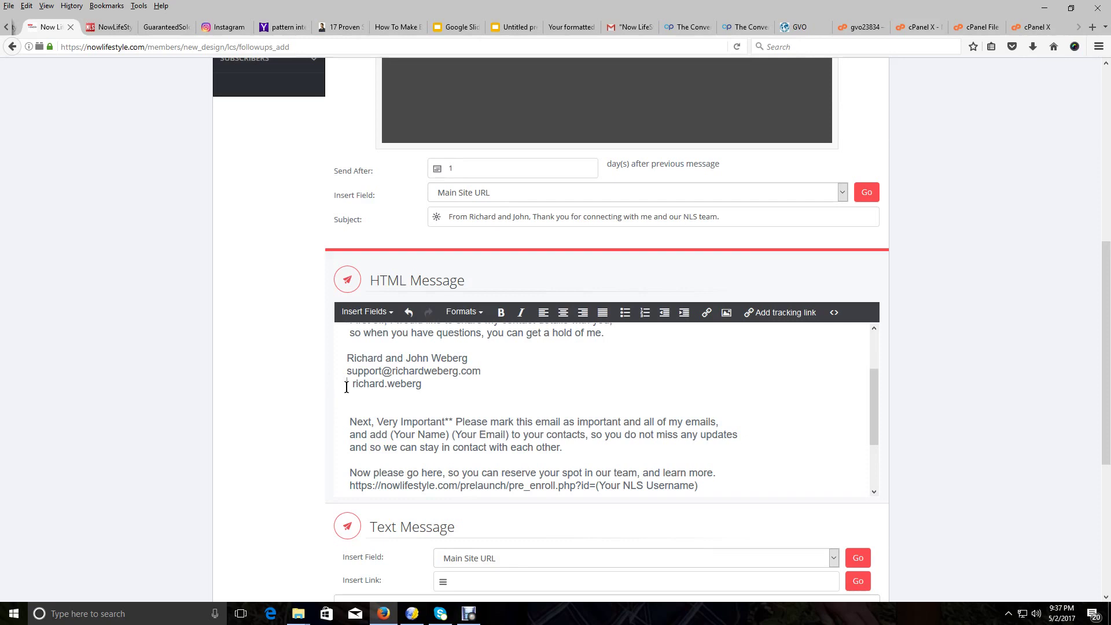
{"action": "left_click", "coordinate": [347, 387]}
{"action": "key", "text": "Delete"}
{"action": "key", "text": "Down"}
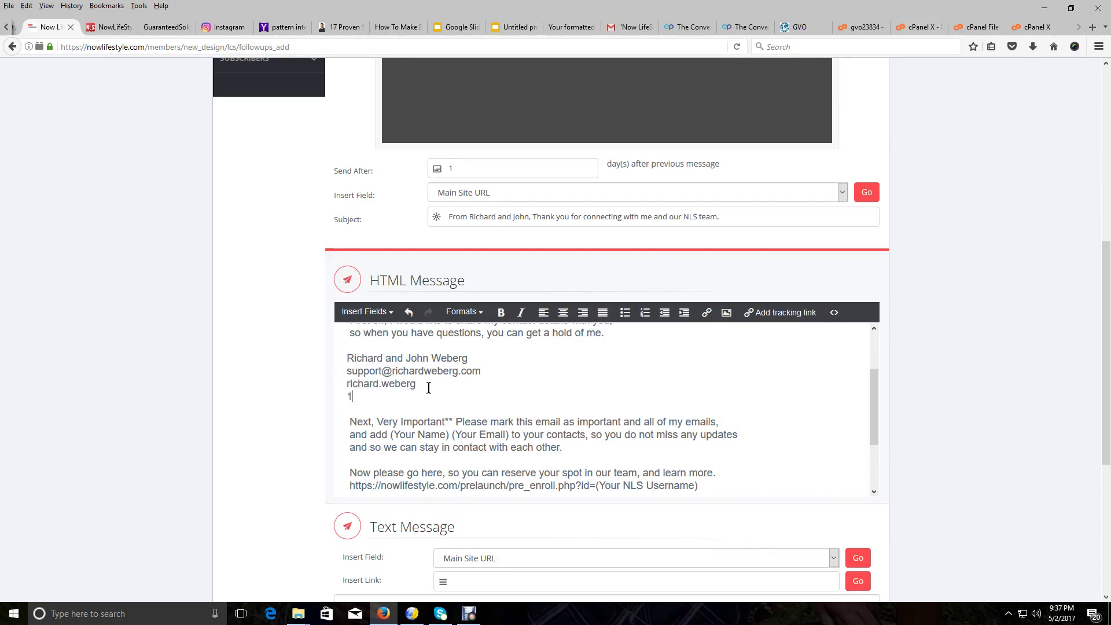
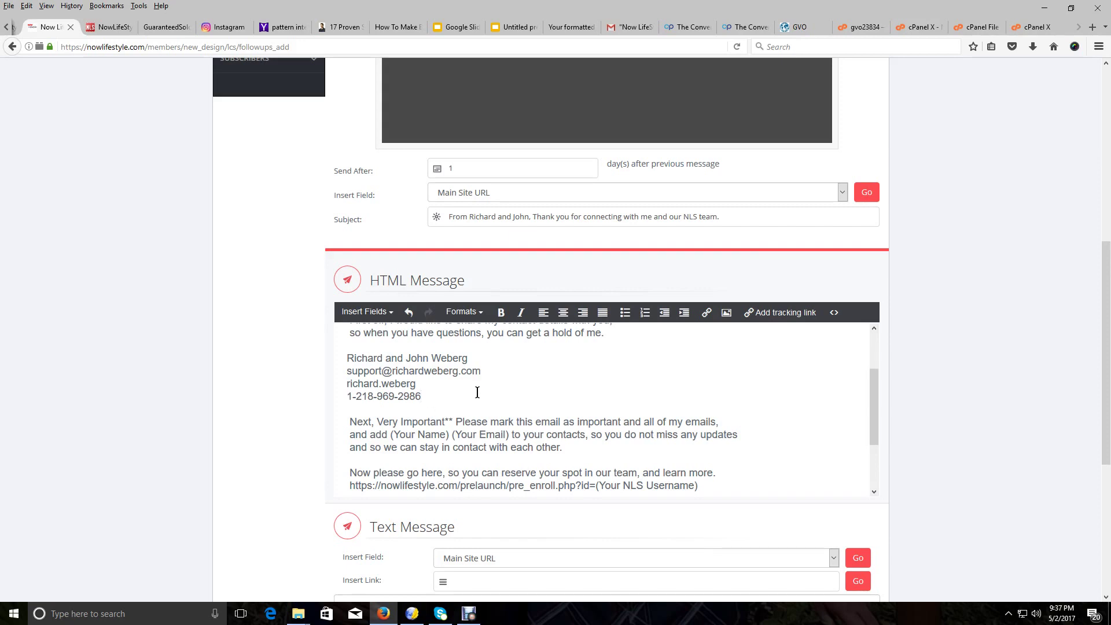
Remove the leading space from the second greeting line and look over the edited message
{"action": "scroll", "coordinate": [535, 414], "scroll_direction": "up", "scroll_amount": 3}
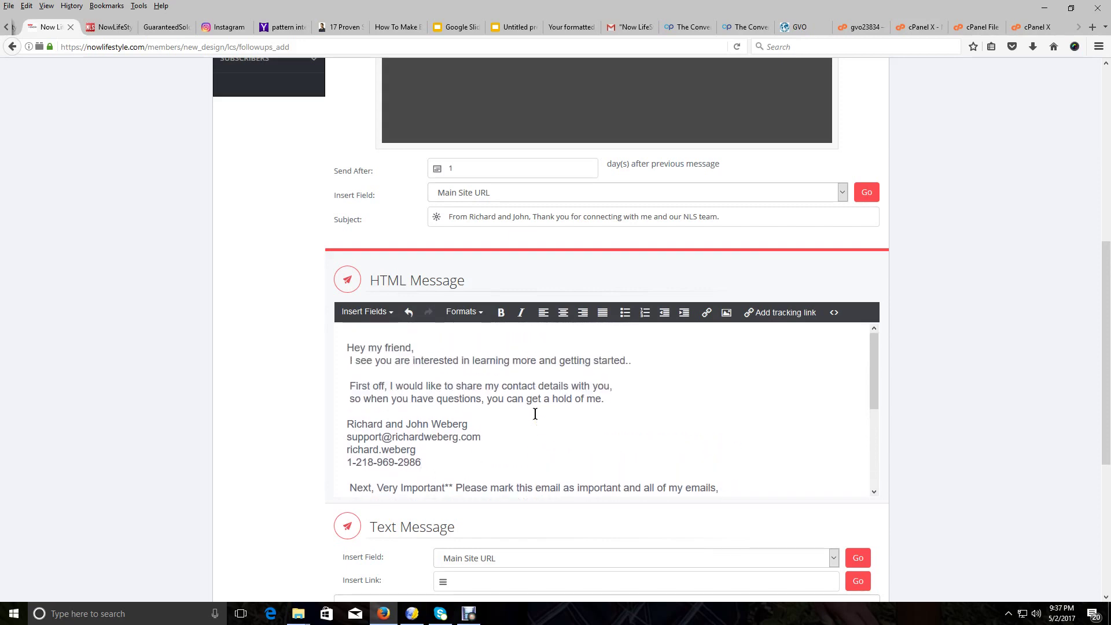
{"action": "left_click", "coordinate": [348, 360]}
{"action": "key", "text": "Delete"}
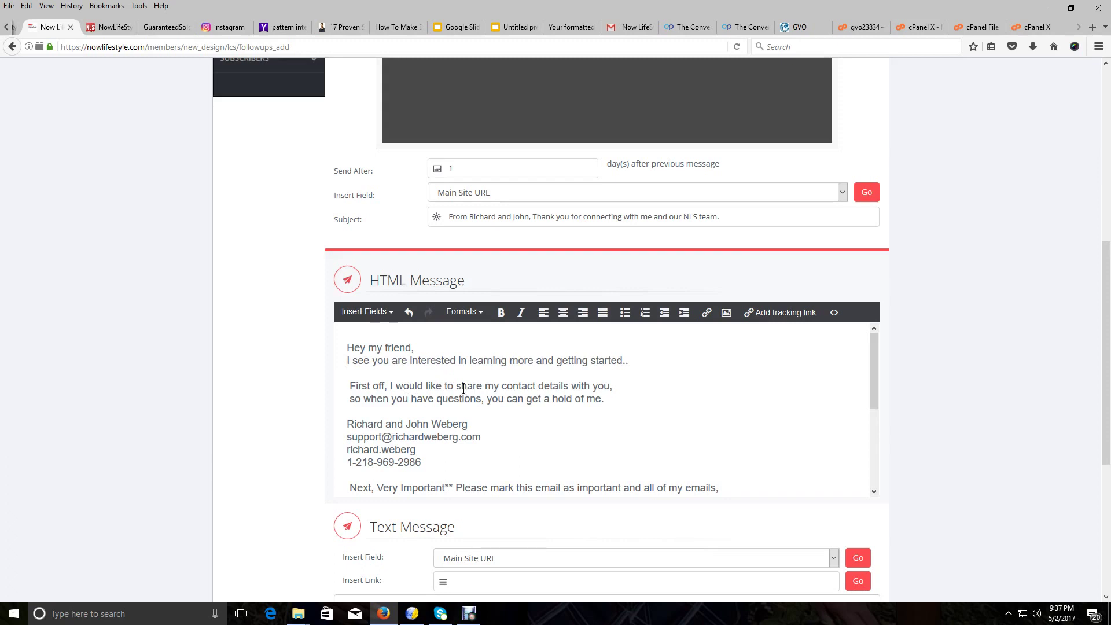
{"action": "scroll", "coordinate": [463, 388], "scroll_direction": "down", "scroll_amount": 2}
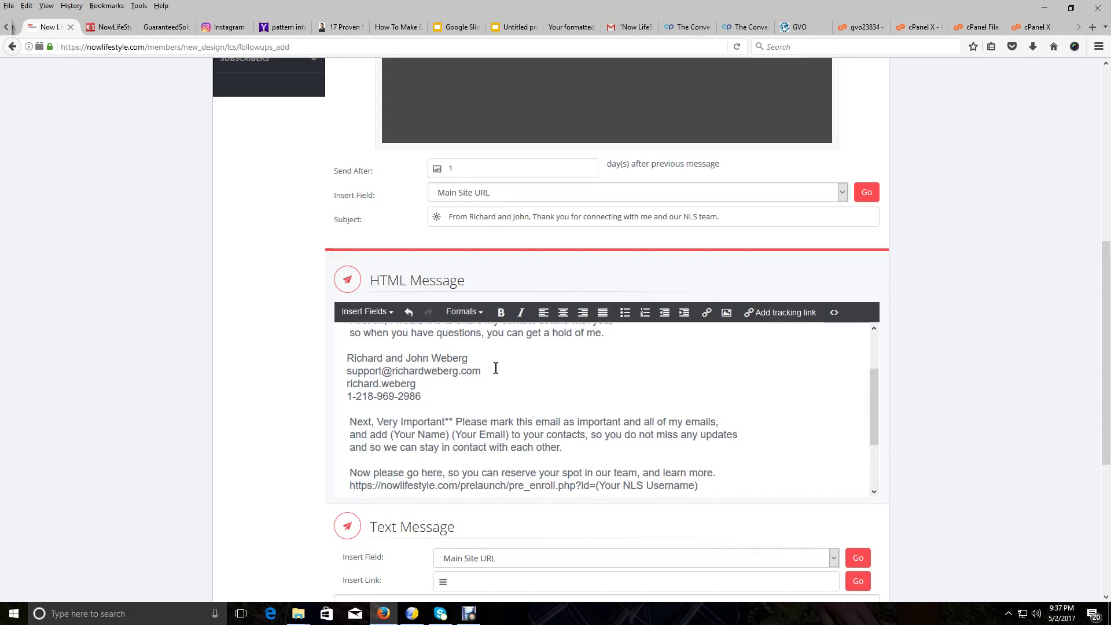
{"action": "scroll", "coordinate": [498, 411], "scroll_direction": "up", "scroll_amount": 3}
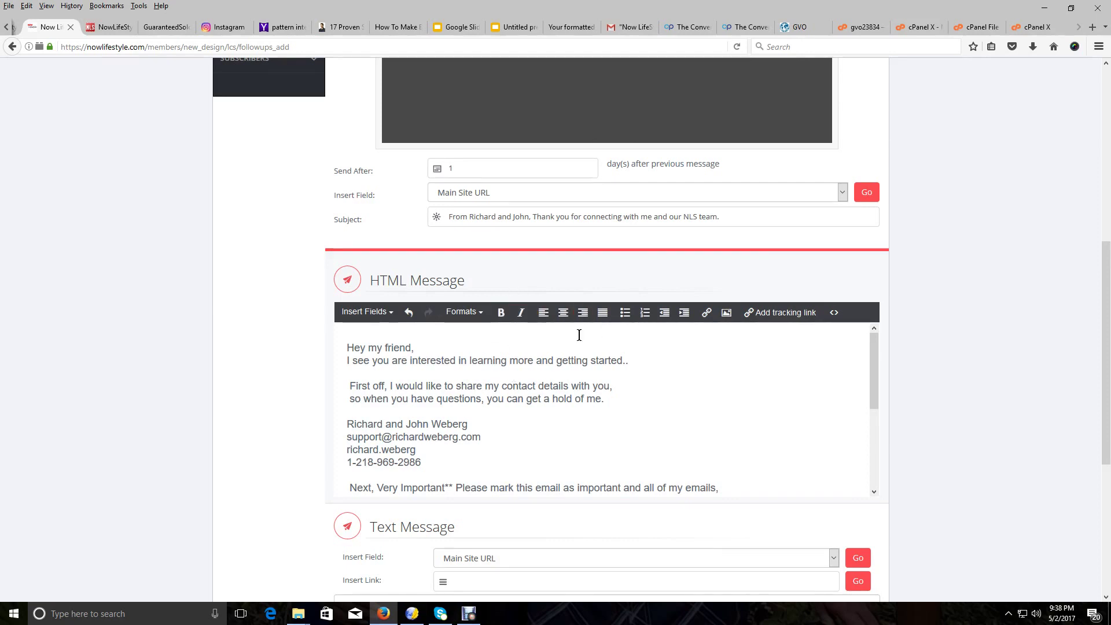
{"action": "scroll", "coordinate": [578, 335], "scroll_direction": "down", "scroll_amount": 5}
{"action": "scroll", "coordinate": [568, 358], "scroll_direction": "up", "scroll_amount": 5}
{"action": "scroll", "coordinate": [569, 358], "scroll_direction": "down", "scroll_amount": 2}
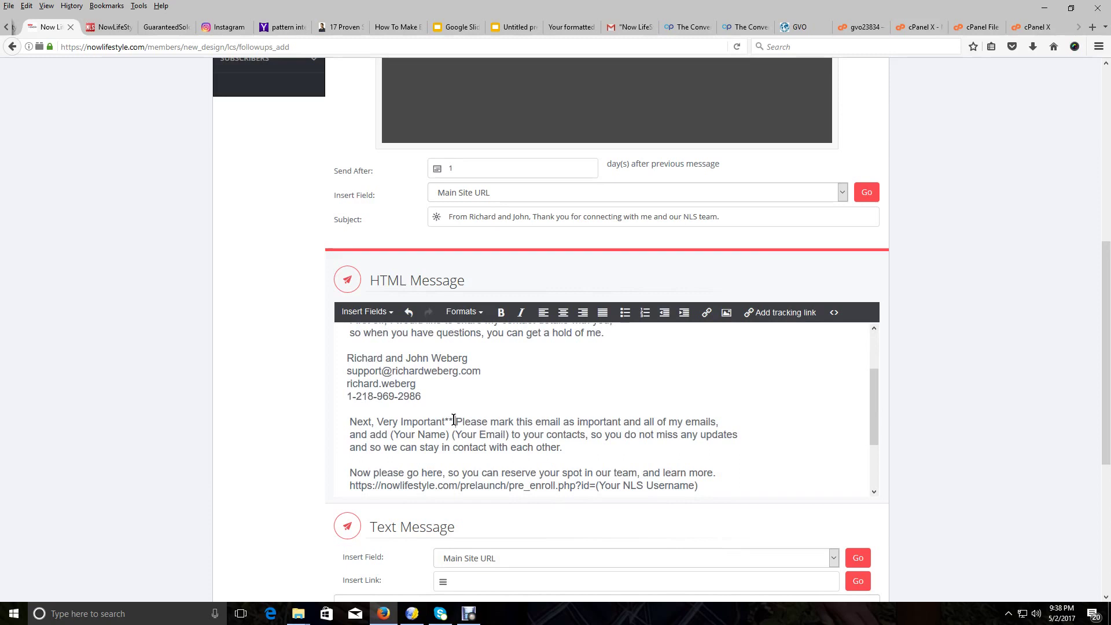
Bold the 'Next, Very Important' heading and put the senders' names into its contacts sentence
{"action": "left_click_drag", "start_coordinate": [454, 422], "coordinate": [348, 421]}
{"action": "left_click", "coordinate": [501, 312]}
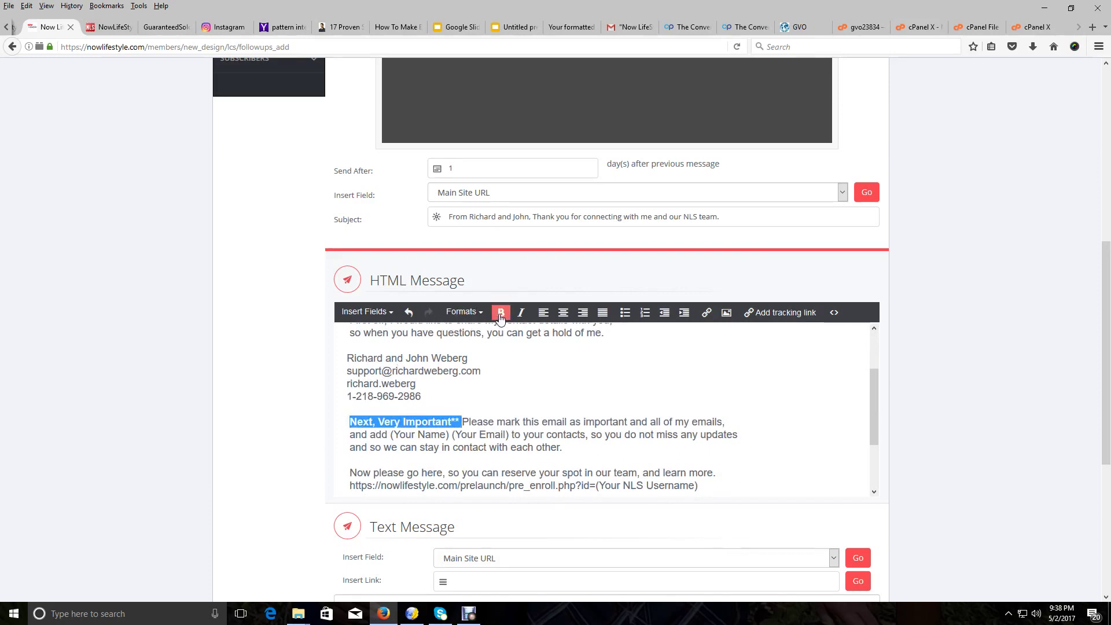
{"action": "left_click", "coordinate": [558, 435]}
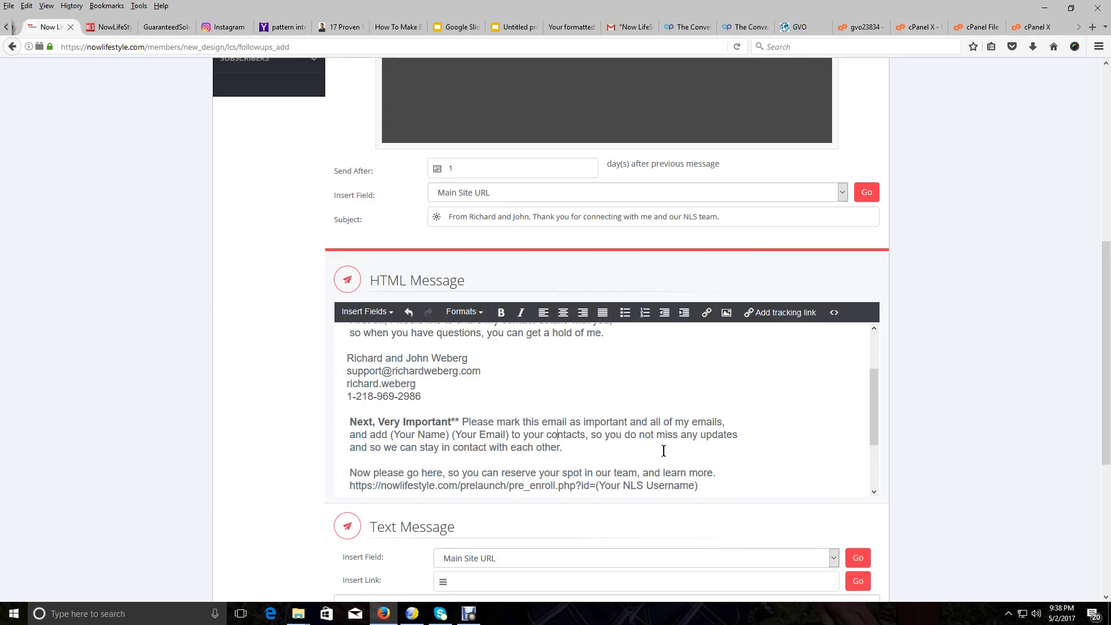
{"action": "left_click_drag", "start_coordinate": [392, 435], "coordinate": [446, 434]}
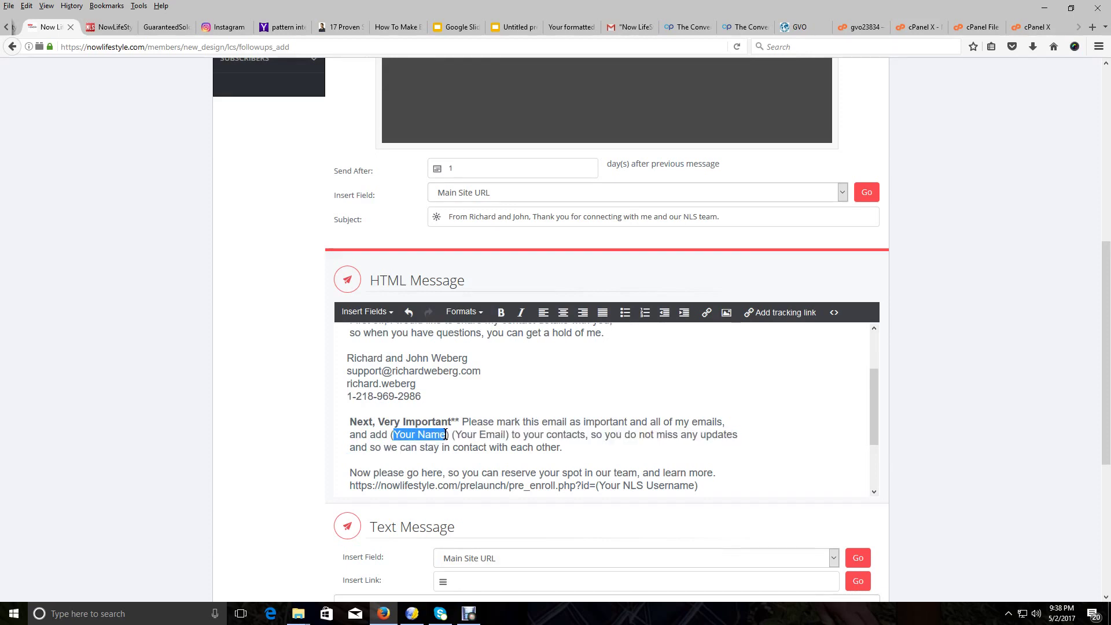
{"action": "key", "text": "BackSpace"}
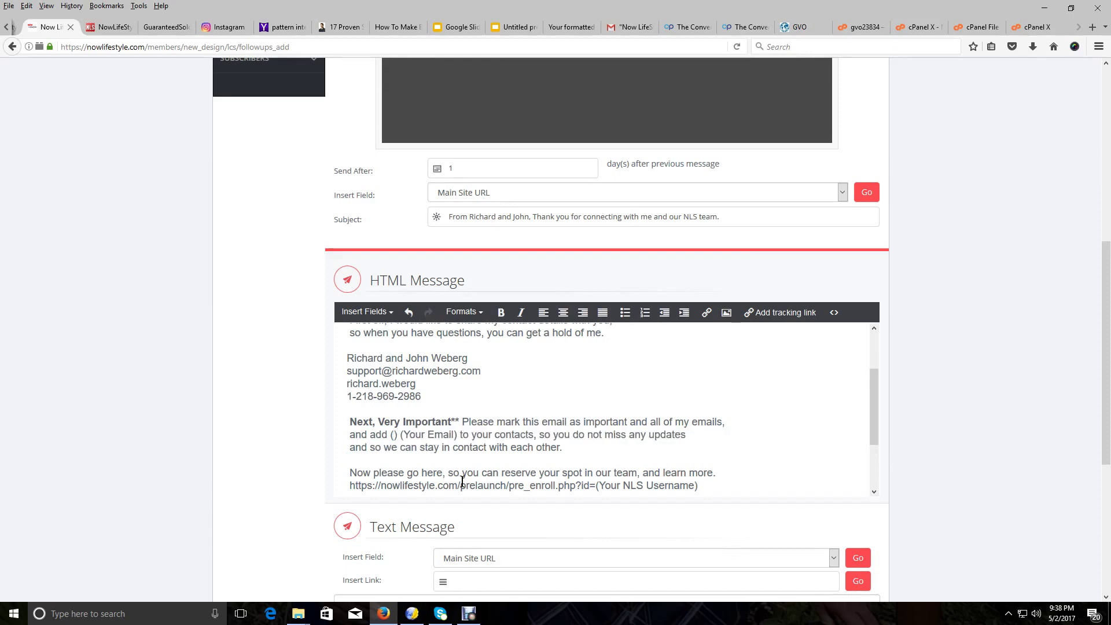
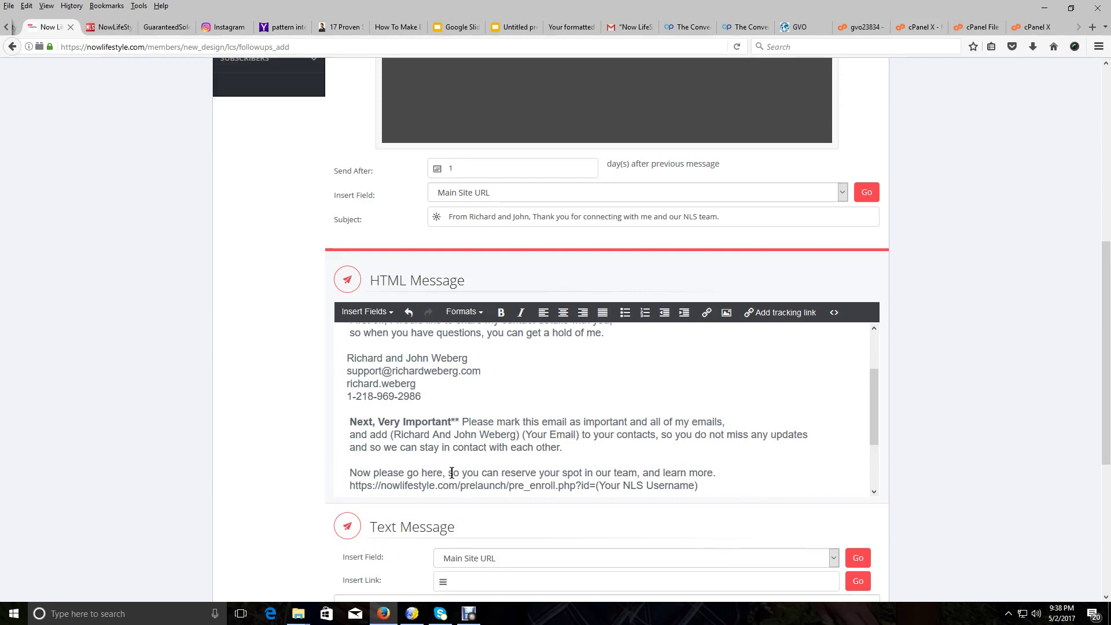
Replace the Your Email placeholder with the support e-mail and delete leading spaces so the lines start flush left
{"action": "left_click", "coordinate": [524, 434]}
{"action": "key", "text": "Delete"}
{"action": "key", "text": "Delete"}
{"action": "key", "text": "Delete"}
{"action": "key", "text": "Delete"}
{"action": "key", "text": "Delete"}
{"action": "key", "text": "Delete"}
{"action": "key", "text": "Delete"}
{"action": "key", "text": "Delete"}
{"action": "key", "text": "Delete"}
{"action": "key", "text": "Delete"}
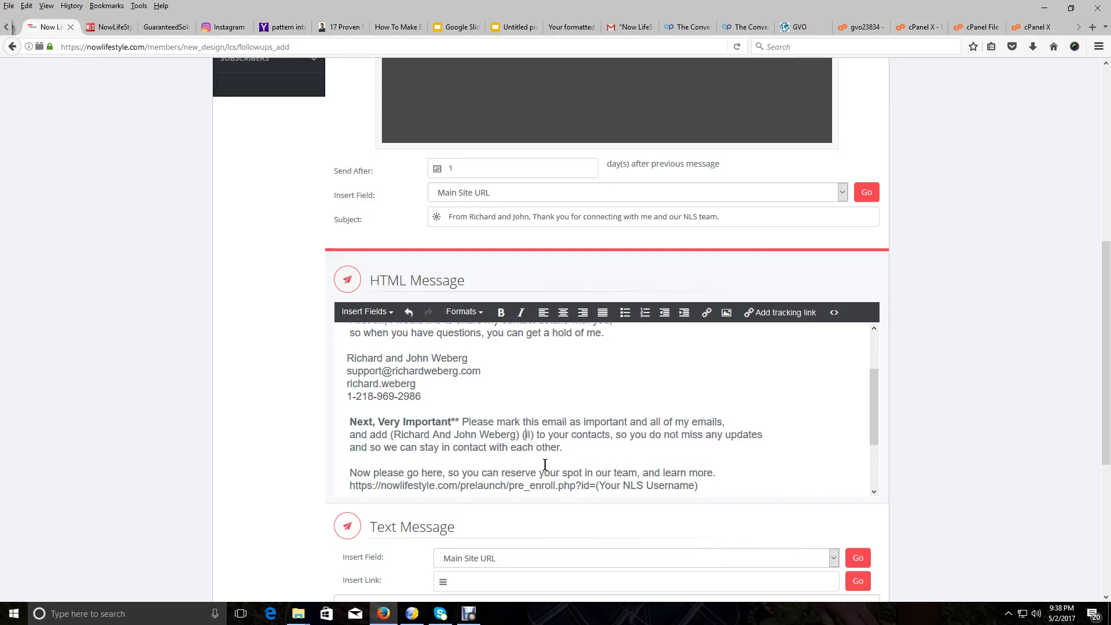
{"action": "key", "text": "Delete"}
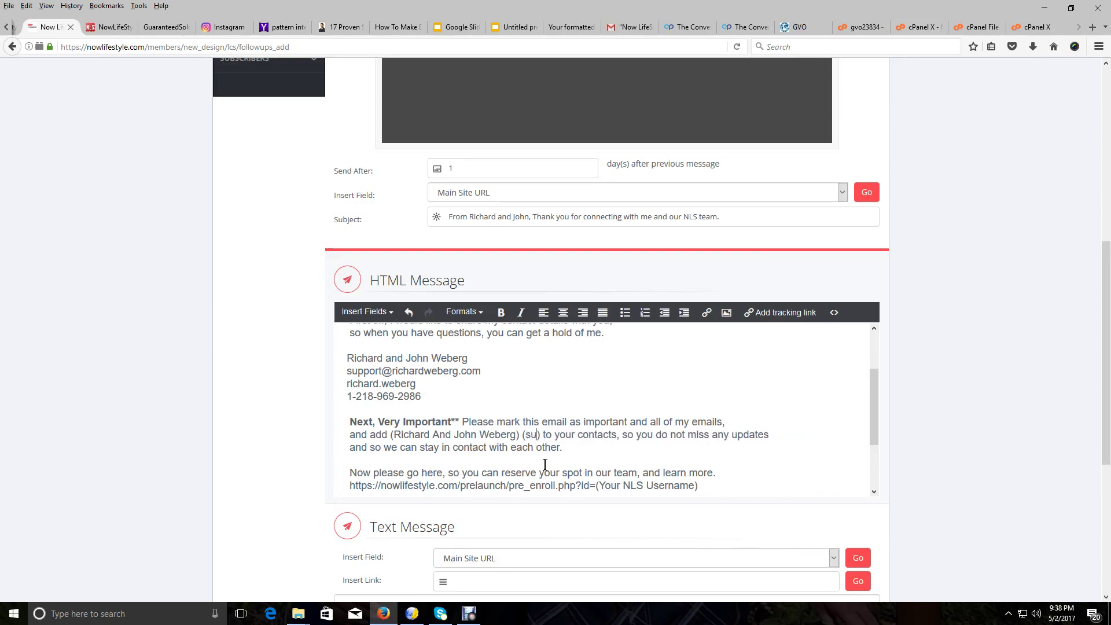
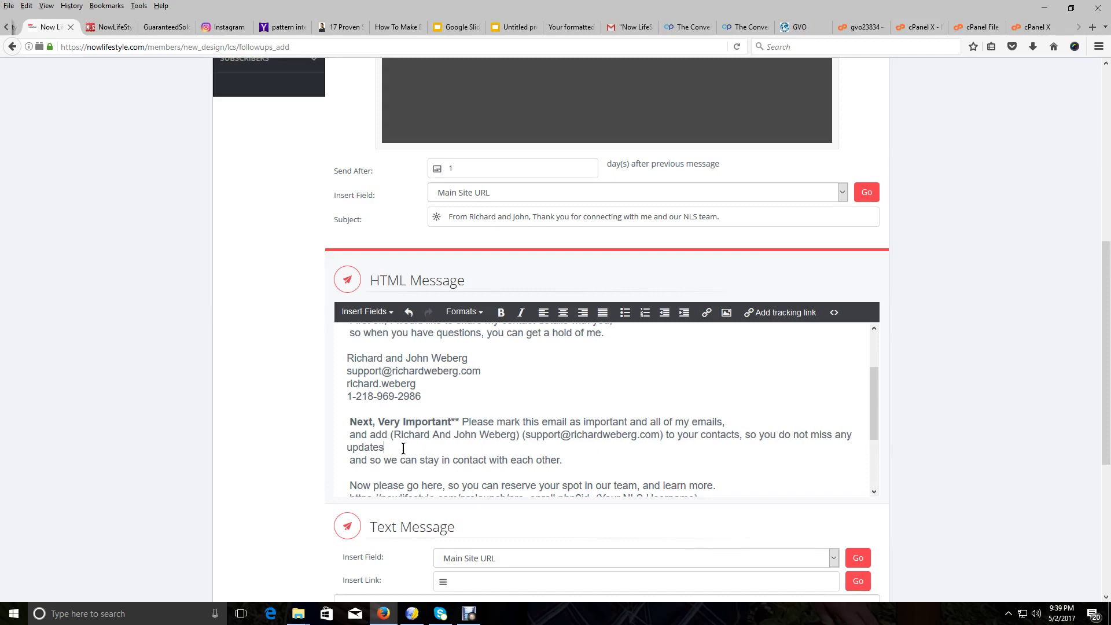
{"action": "key", "text": "Delete"}
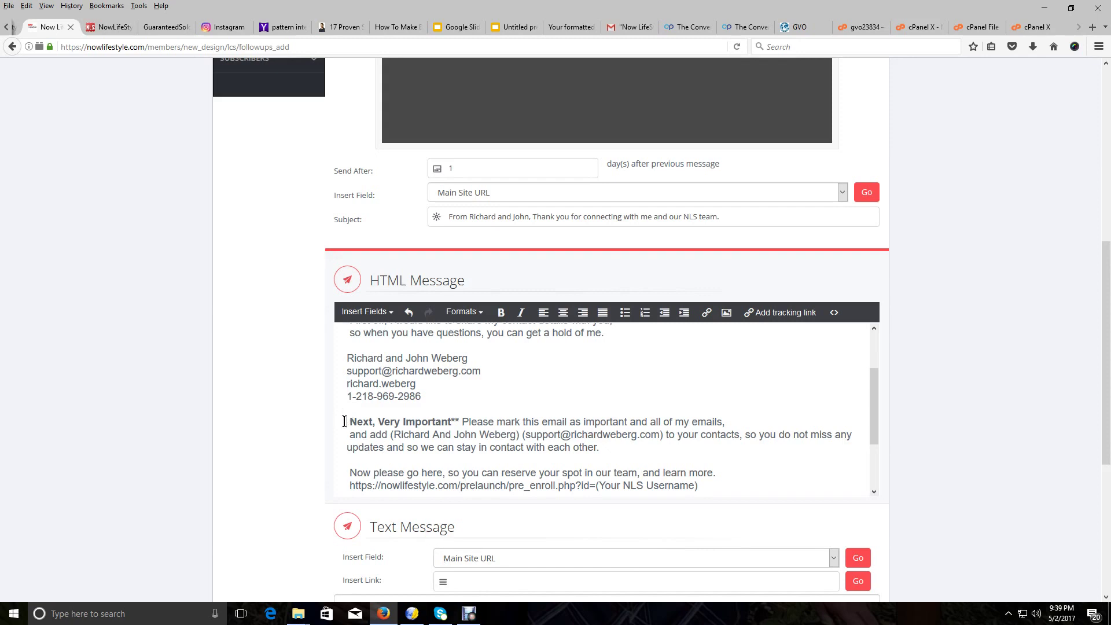
{"action": "key", "text": "Delete"}
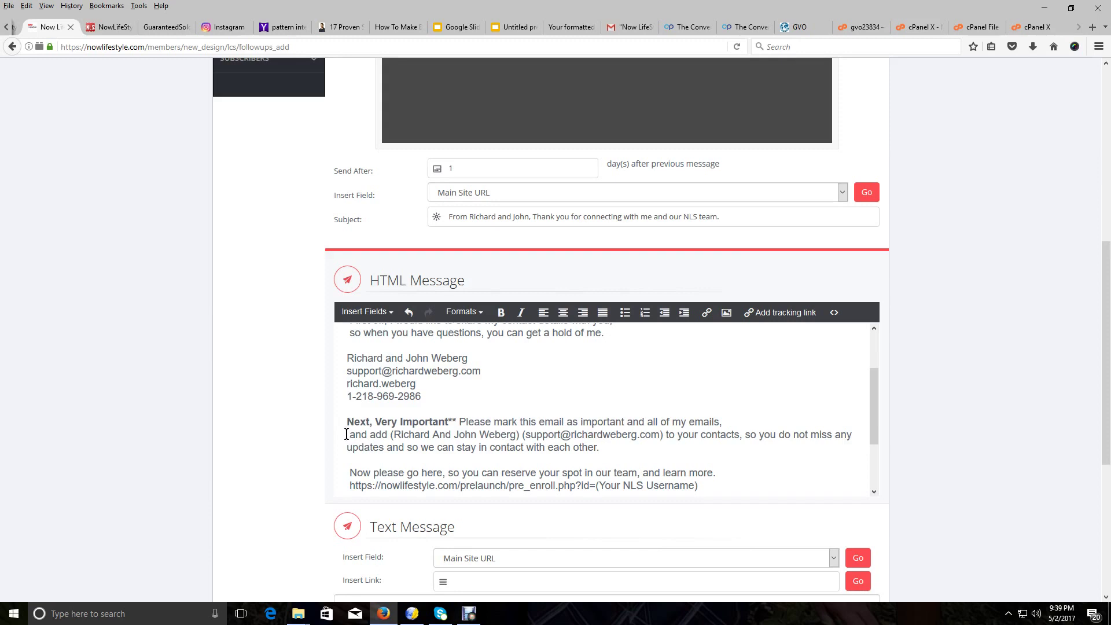
{"action": "left_click", "coordinate": [346, 434]}
{"action": "key", "text": "Delete"}
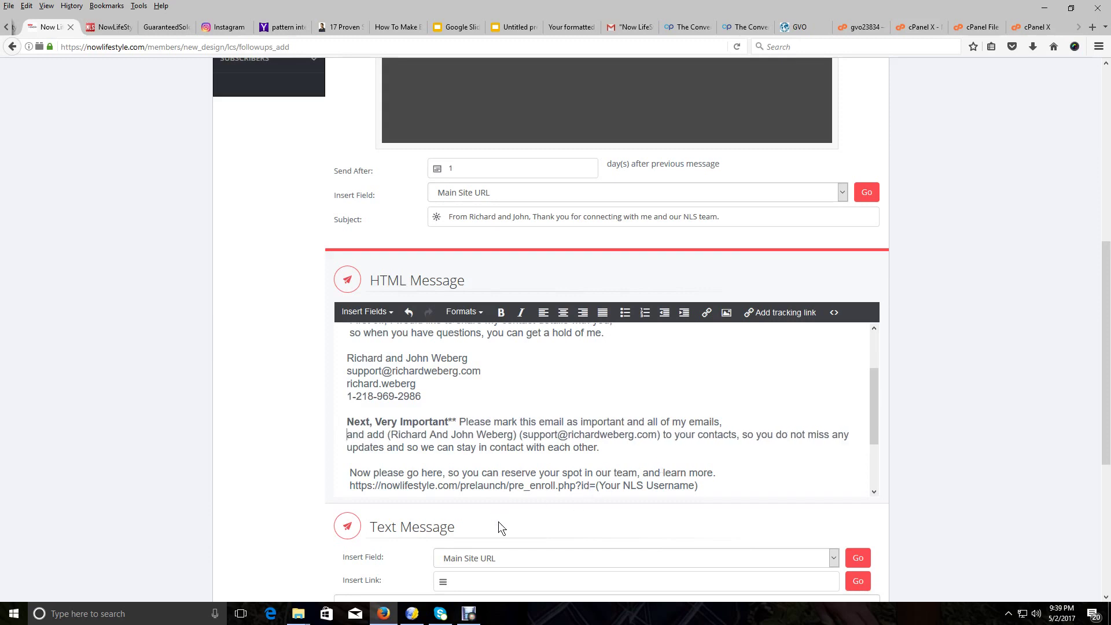
Check the signature at the end of the HTML message, then return to the 'How To Make' template page
{"action": "scroll", "coordinate": [524, 405], "scroll_direction": "down", "scroll_amount": 2}
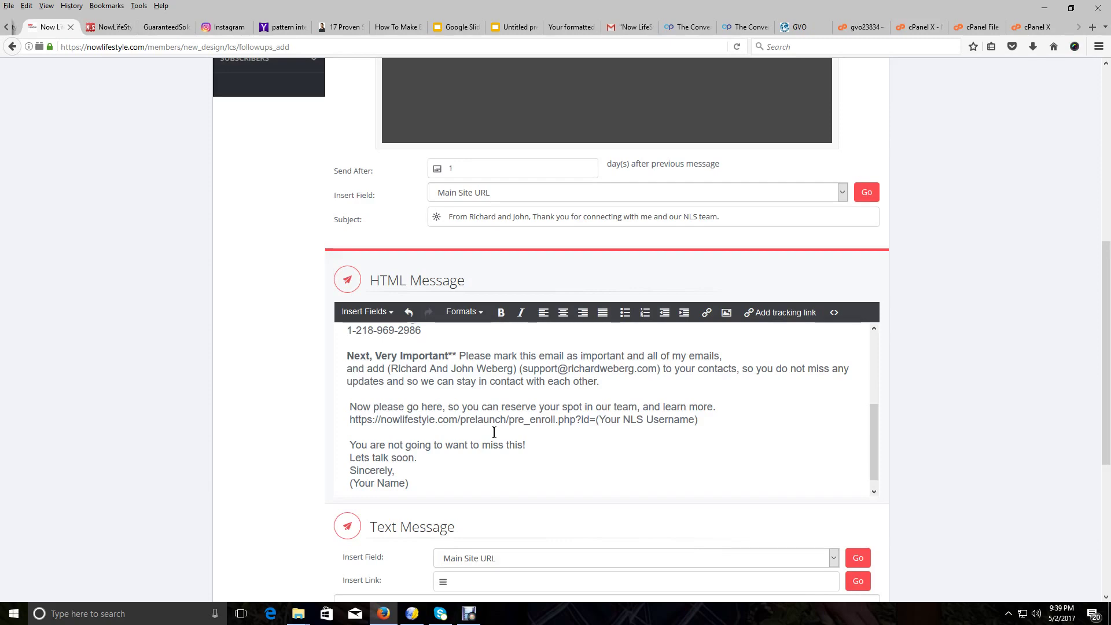
{"action": "left_click", "coordinate": [386, 24]}
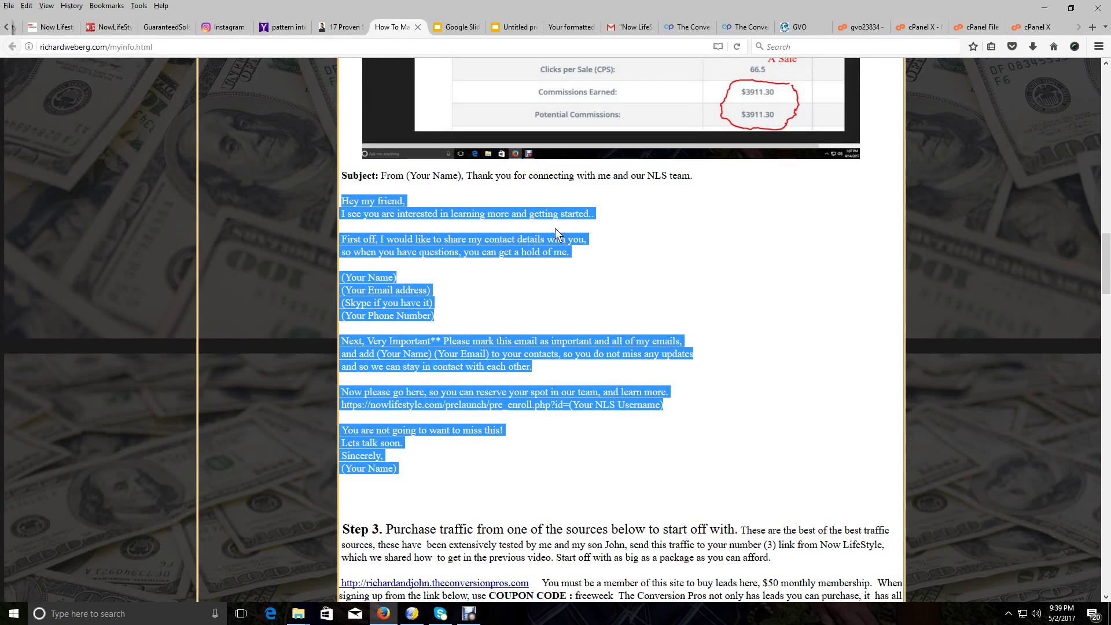
Copy the personal pre_enroll sign-up link from the Gmail links draft and go back to the follow-up editor
{"action": "left_click", "coordinate": [613, 30]}
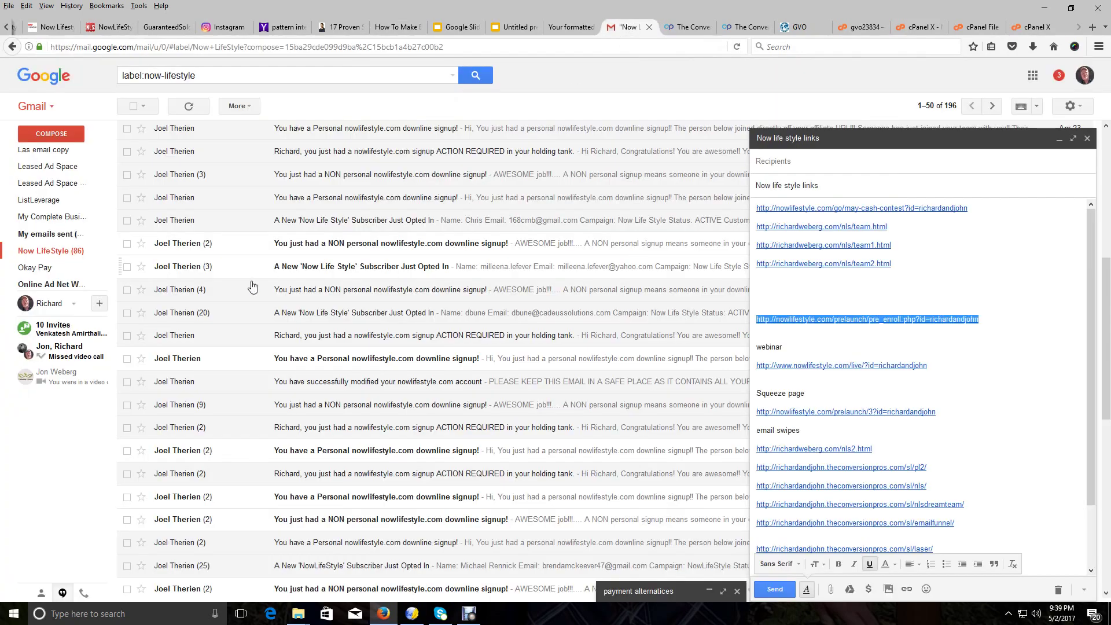
{"action": "left_click_drag", "start_coordinate": [979, 319], "coordinate": [754, 320]}
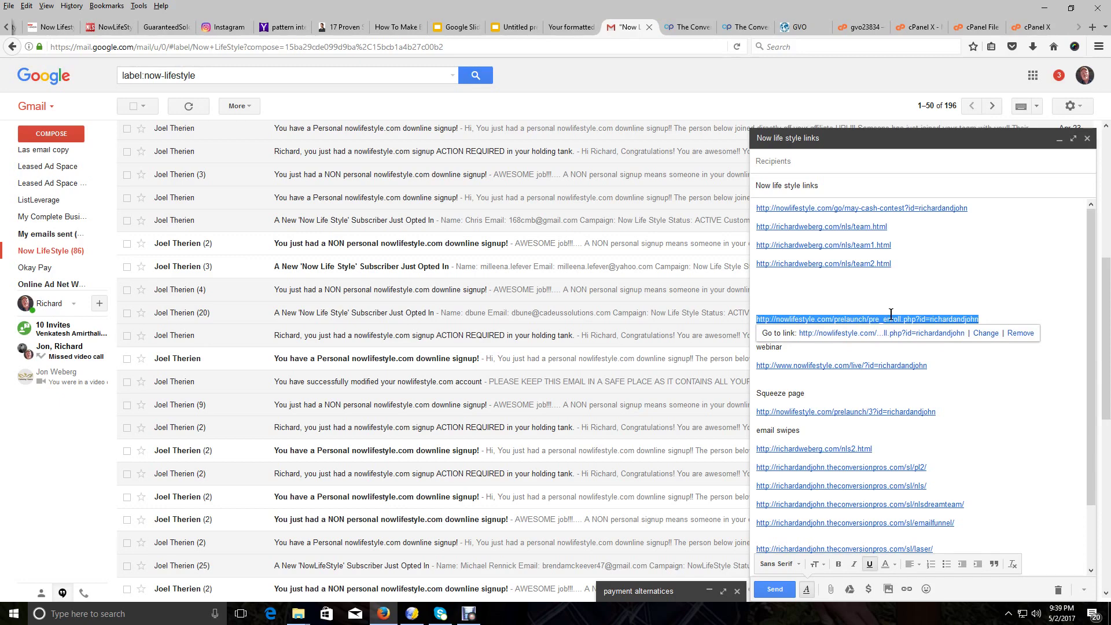
{"action": "left_click", "coordinate": [27, 6]}
{"action": "left_click", "coordinate": [41, 60]}
{"action": "left_click", "coordinate": [58, 32]}
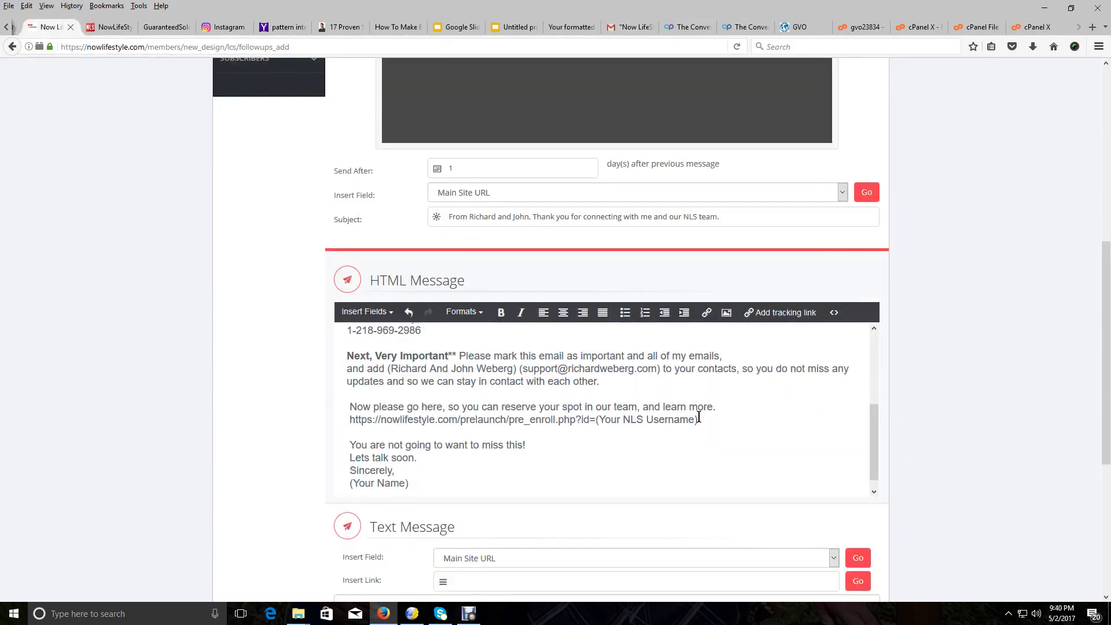
Swap the (Your NLS Username) placeholder URL for the pasted pre_enroll link, adding a line break after it
{"action": "left_click_drag", "start_coordinate": [698, 418], "coordinate": [343, 421]}
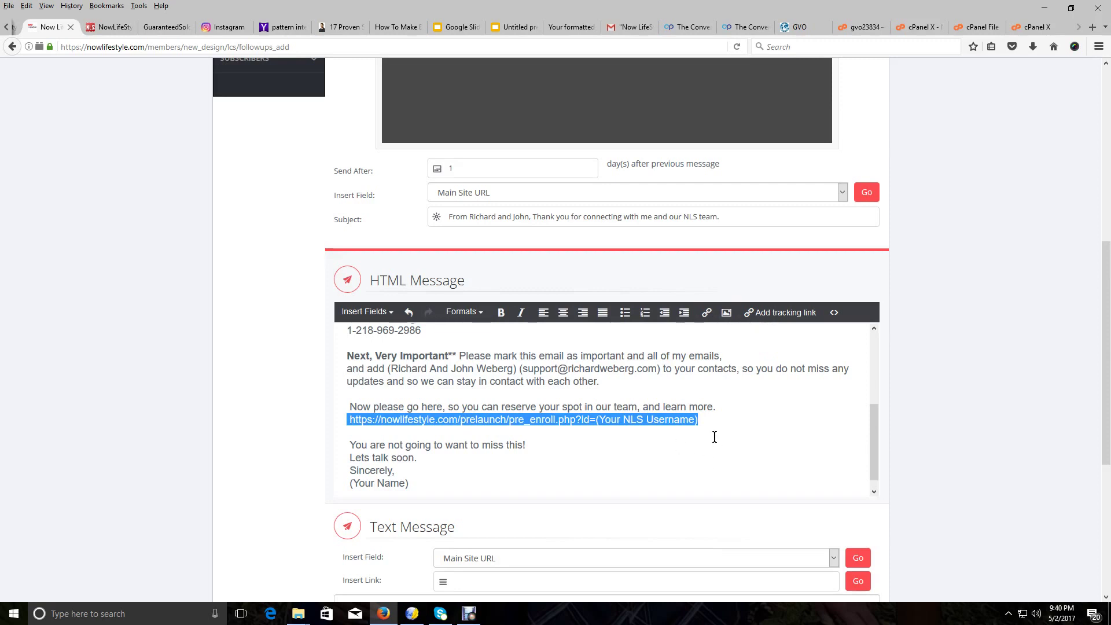
{"action": "key", "text": "Delete"}
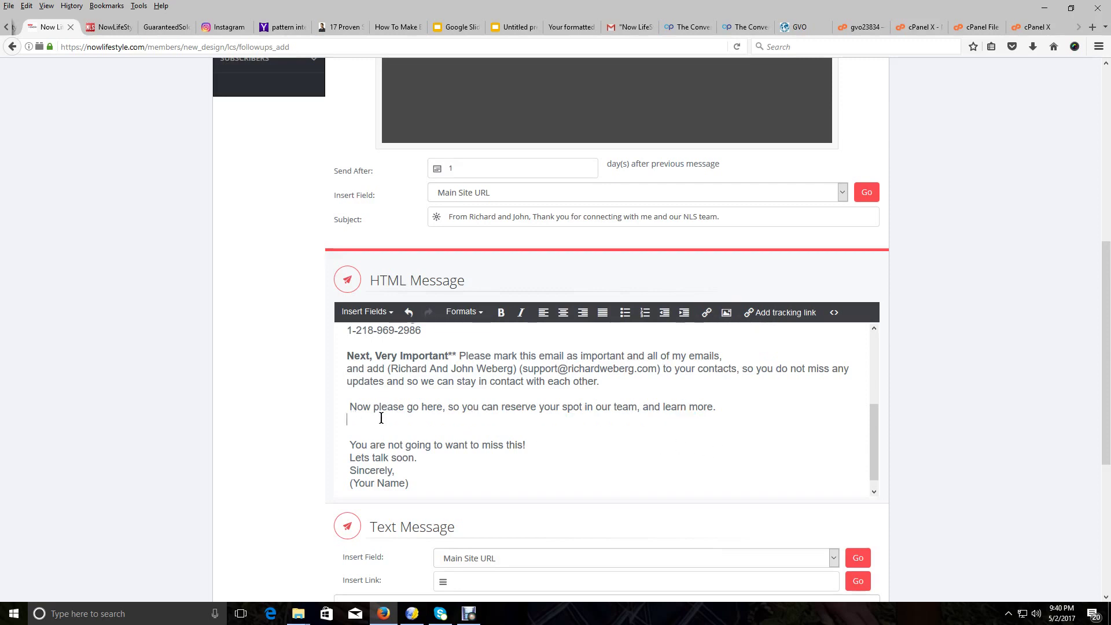
{"action": "right_click", "coordinate": [380, 421]}
{"action": "left_click", "coordinate": [448, 469]}
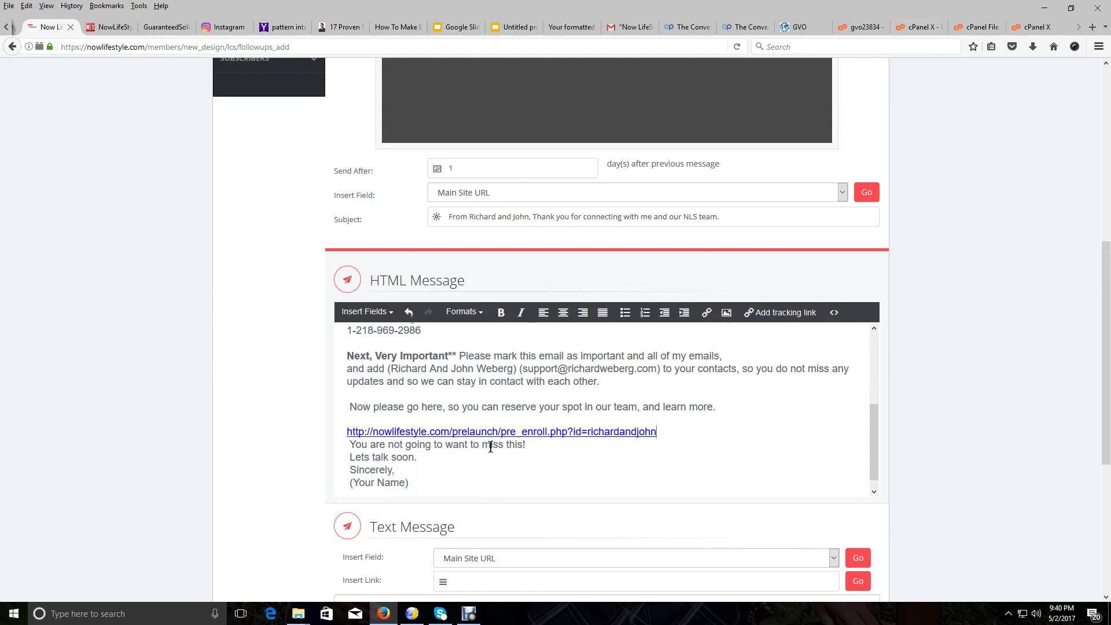
{"action": "left_click", "coordinate": [348, 450]}
{"action": "key", "text": "Return"}
{"action": "left_click_drag", "start_coordinate": [669, 431], "coordinate": [364, 426]}
{"action": "left_click", "coordinate": [667, 430]}
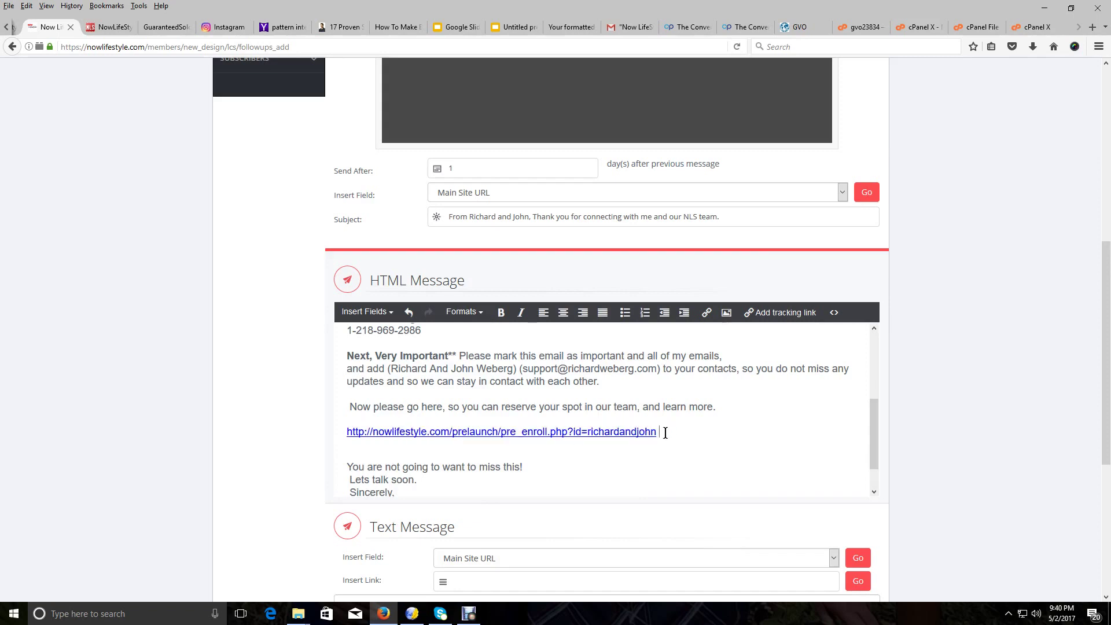
{"action": "left_click_drag", "start_coordinate": [651, 433], "coordinate": [347, 433]}
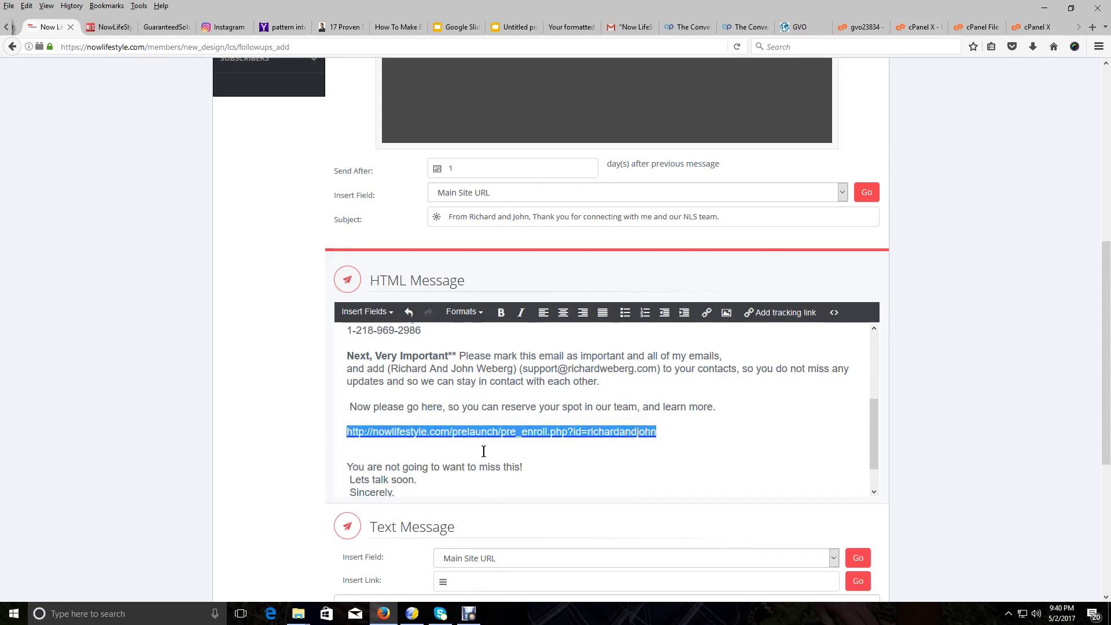
Make the pasted pre_enroll URL a hyperlink to the same address with Insert/edit link
{"action": "left_click", "coordinate": [707, 313]}
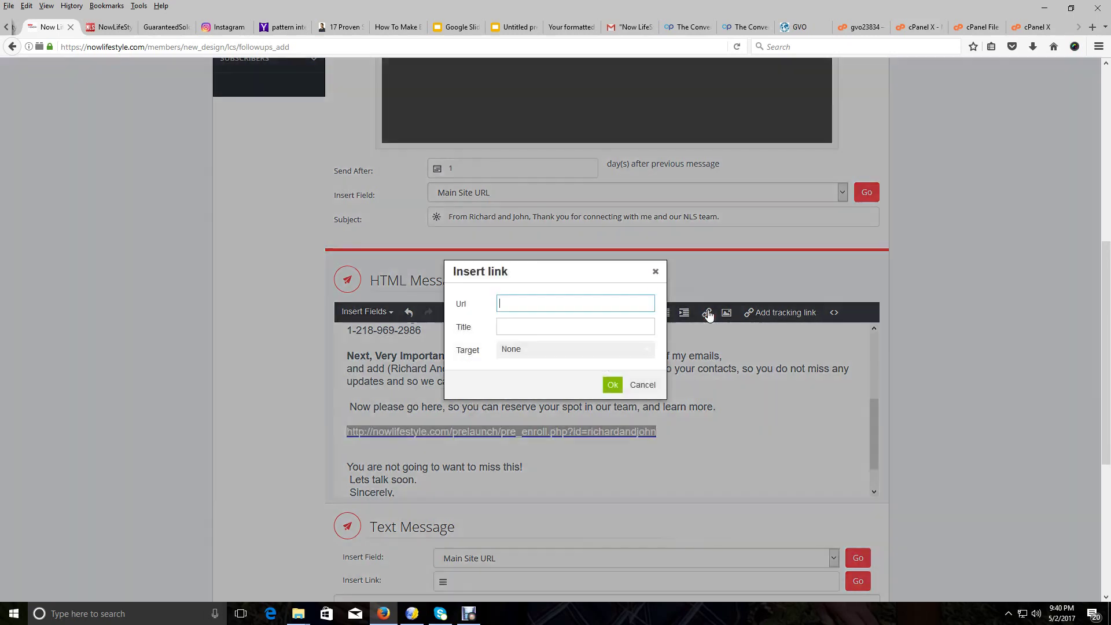
{"action": "right_click", "coordinate": [513, 305]}
{"action": "left_click", "coordinate": [542, 353]}
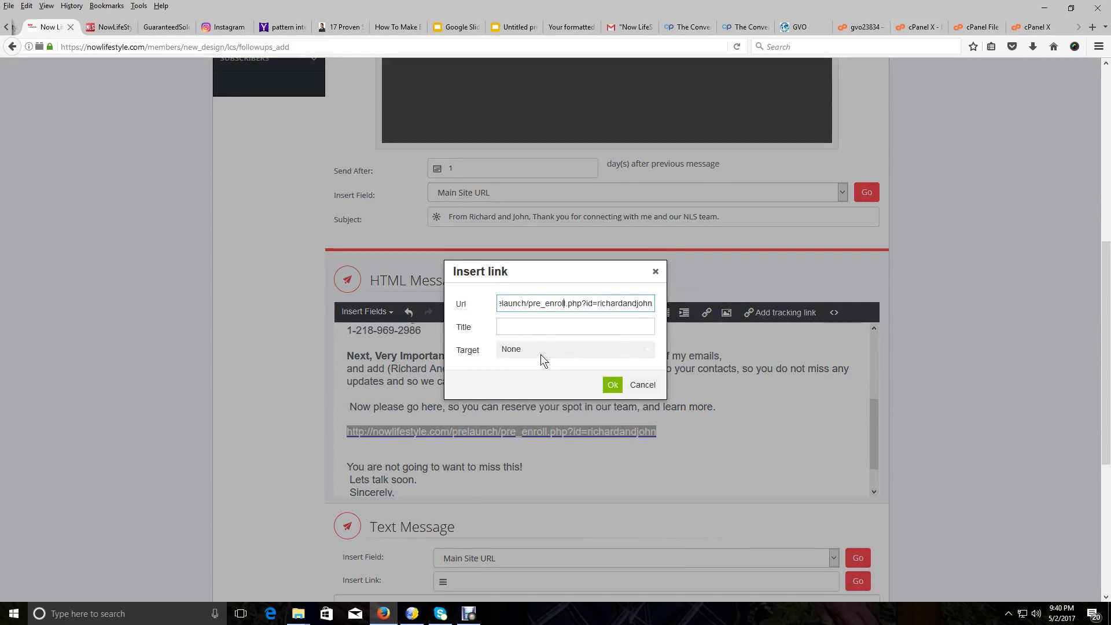
{"action": "key", "text": "Left"}
{"action": "key", "text": "Left"}
{"action": "key", "text": "Left"}
{"action": "key", "text": "Left"}
{"action": "key", "text": "Left"}
{"action": "key", "text": "Left"}
{"action": "key", "text": "Left"}
{"action": "key", "text": "Left"}
{"action": "key", "text": "Left"}
{"action": "key", "text": "Left"}
{"action": "key", "text": "Left"}
{"action": "key", "text": "Left"}
{"action": "key", "text": "Left"}
{"action": "key", "text": "Left"}
{"action": "key", "text": "Left"}
{"action": "key", "text": "Left"}
{"action": "key", "text": "Left"}
{"action": "key", "text": "Left"}
{"action": "key", "text": "Left"}
{"action": "key", "text": "Left"}
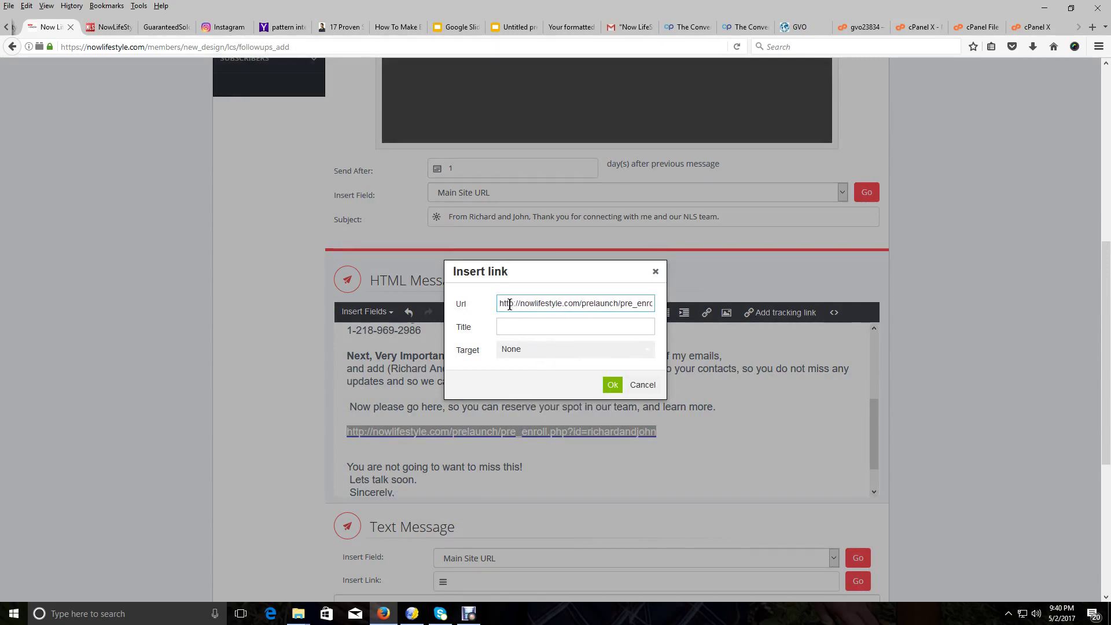
{"action": "left_click", "coordinate": [613, 385]}
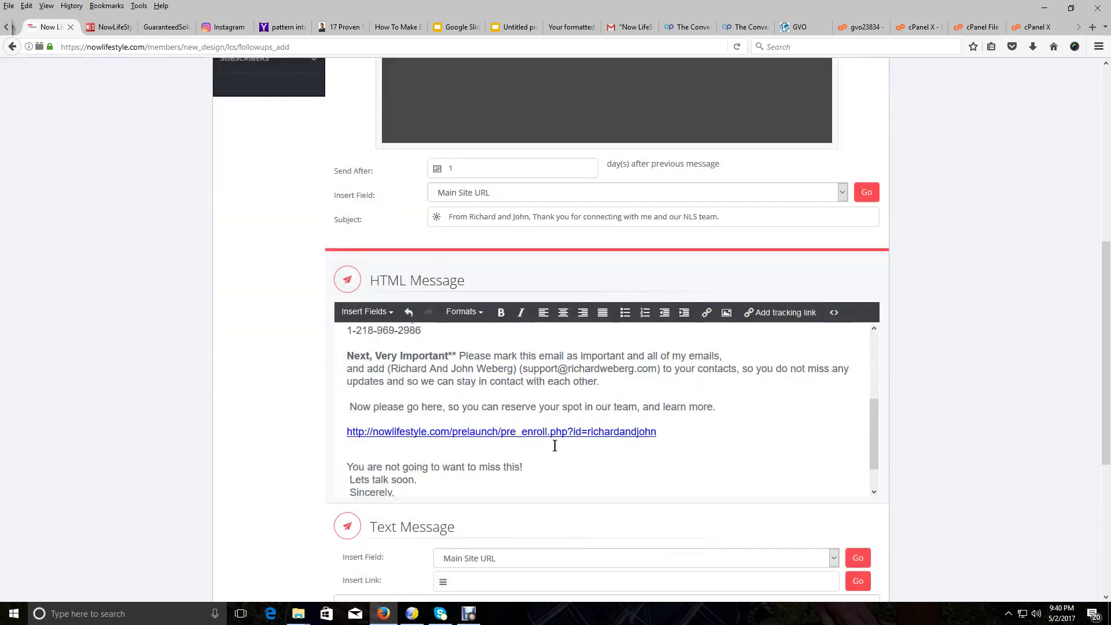
{"action": "scroll", "coordinate": [554, 445], "scroll_direction": "down", "scroll_amount": 1}
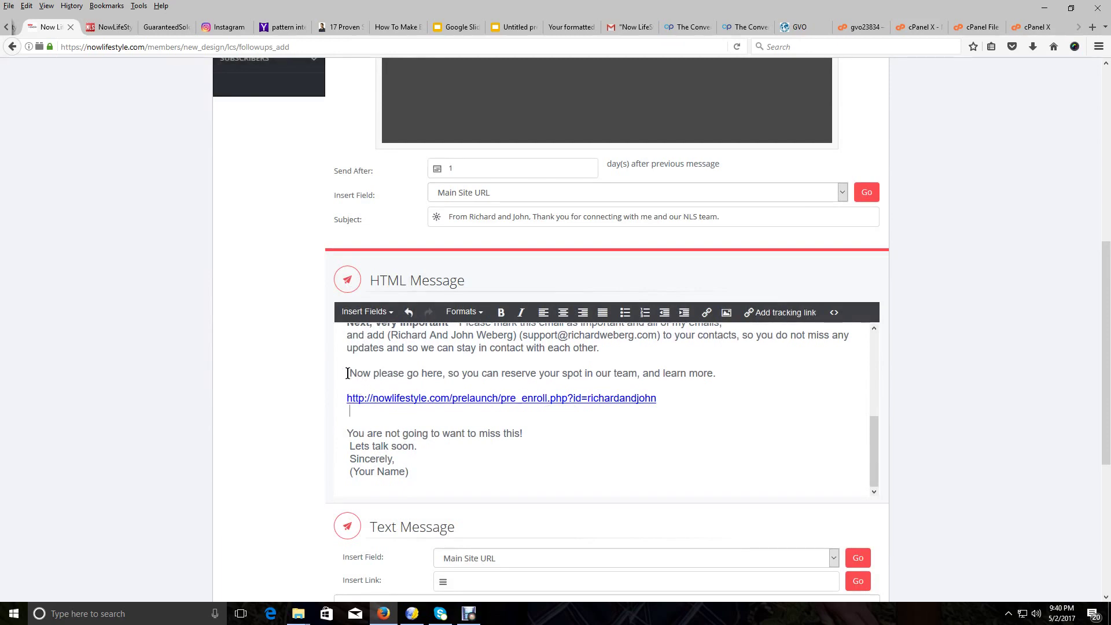
Try linking the phrase 'Now please go here', then cancel so it stays plain text
{"action": "left_click_drag", "start_coordinate": [347, 373], "coordinate": [443, 375]}
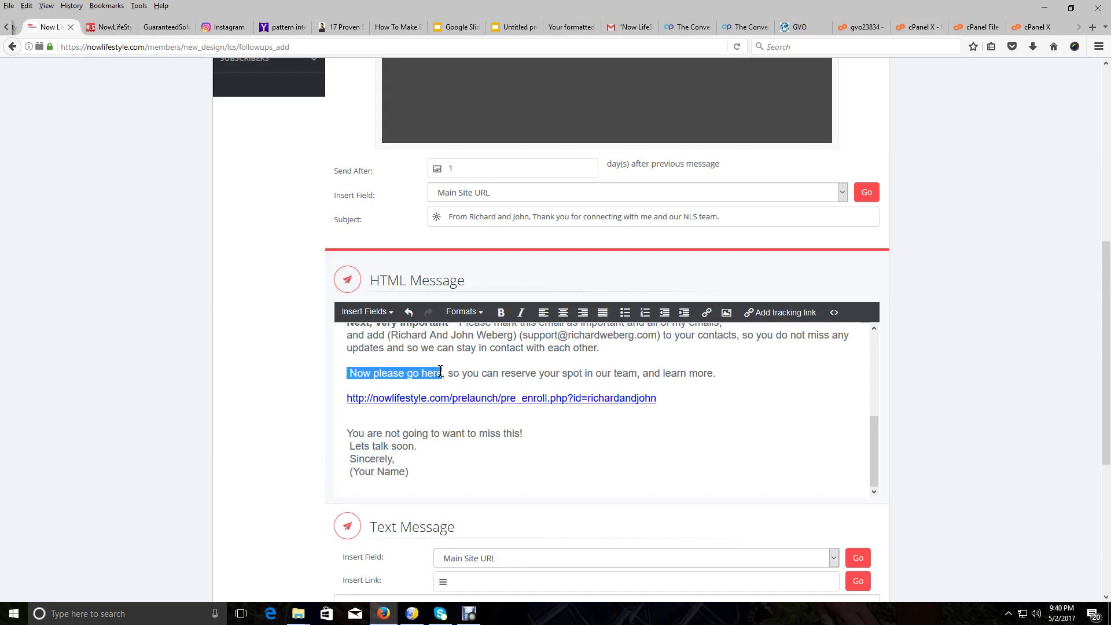
{"action": "left_click", "coordinate": [706, 314]}
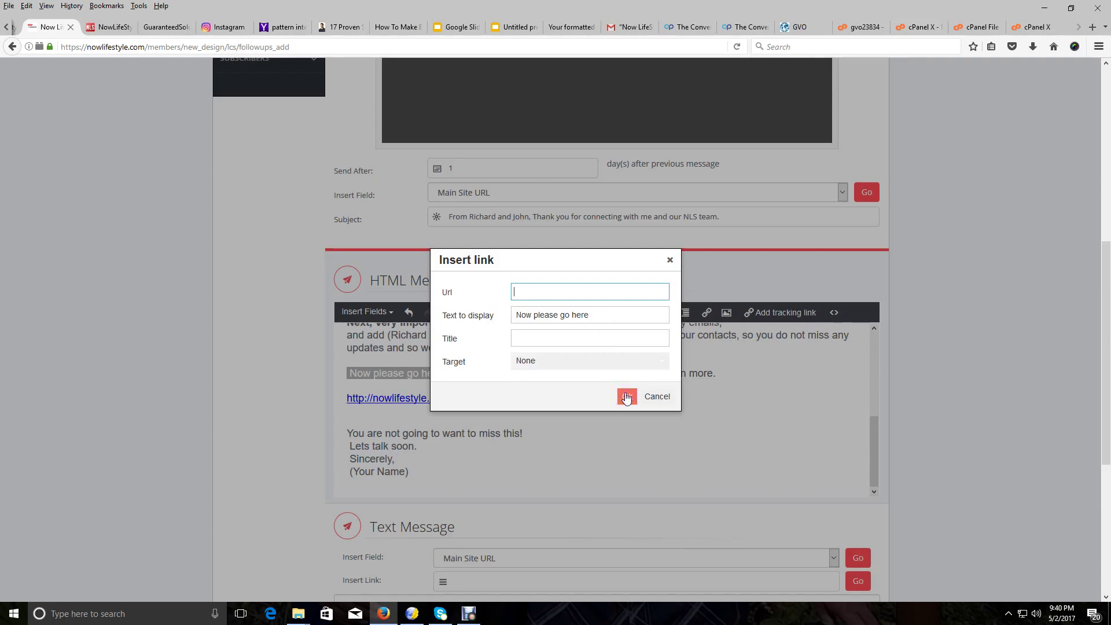
{"action": "left_click", "coordinate": [584, 443]}
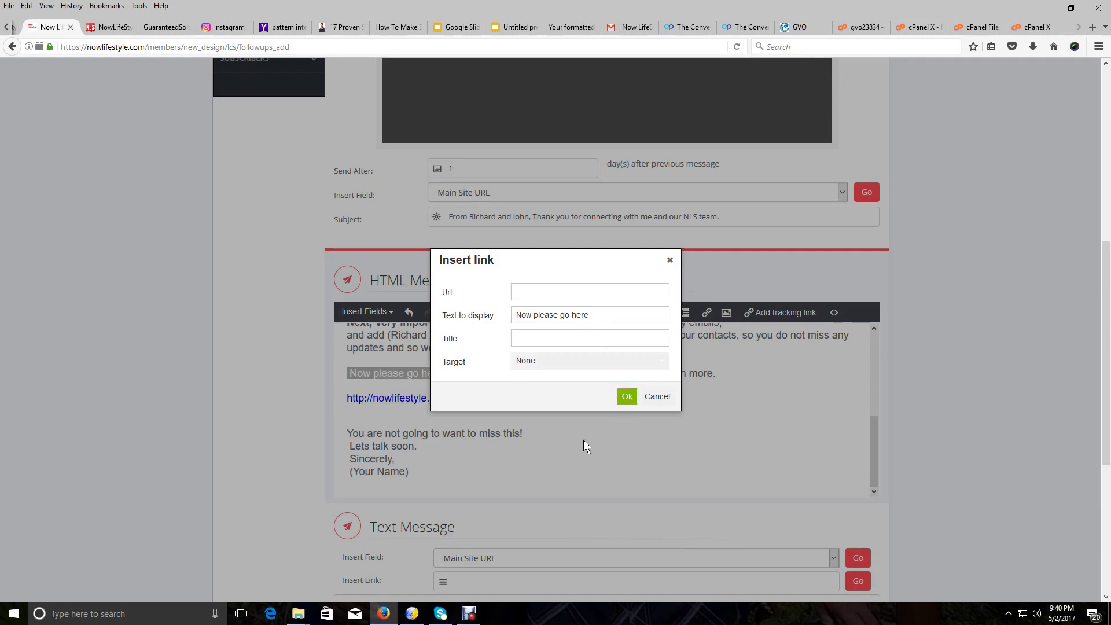
{"action": "left_click", "coordinate": [670, 260]}
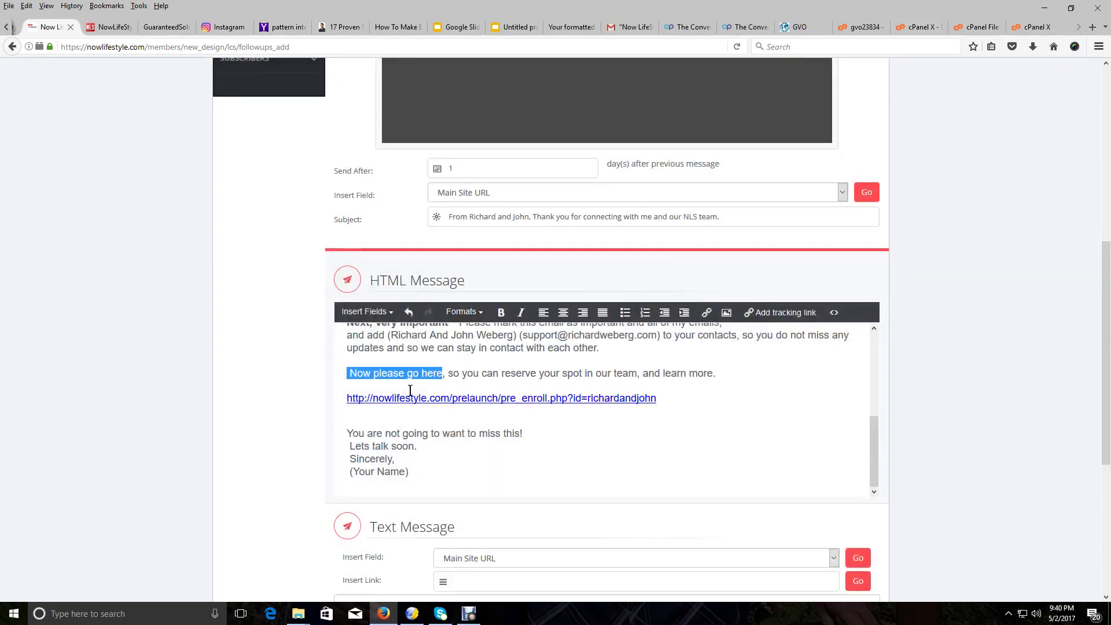
{"action": "left_click", "coordinate": [601, 446]}
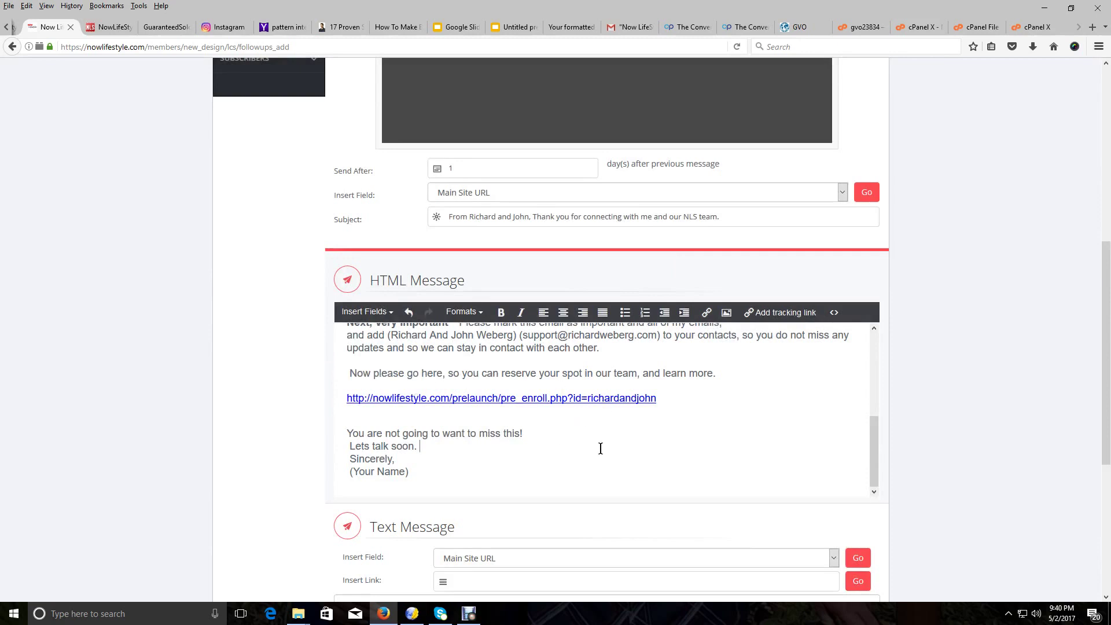
{"action": "scroll", "coordinate": [599, 454], "scroll_direction": "up", "scroll_amount": 3}
{"action": "scroll", "coordinate": [598, 457], "scroll_direction": "up", "scroll_amount": 1}
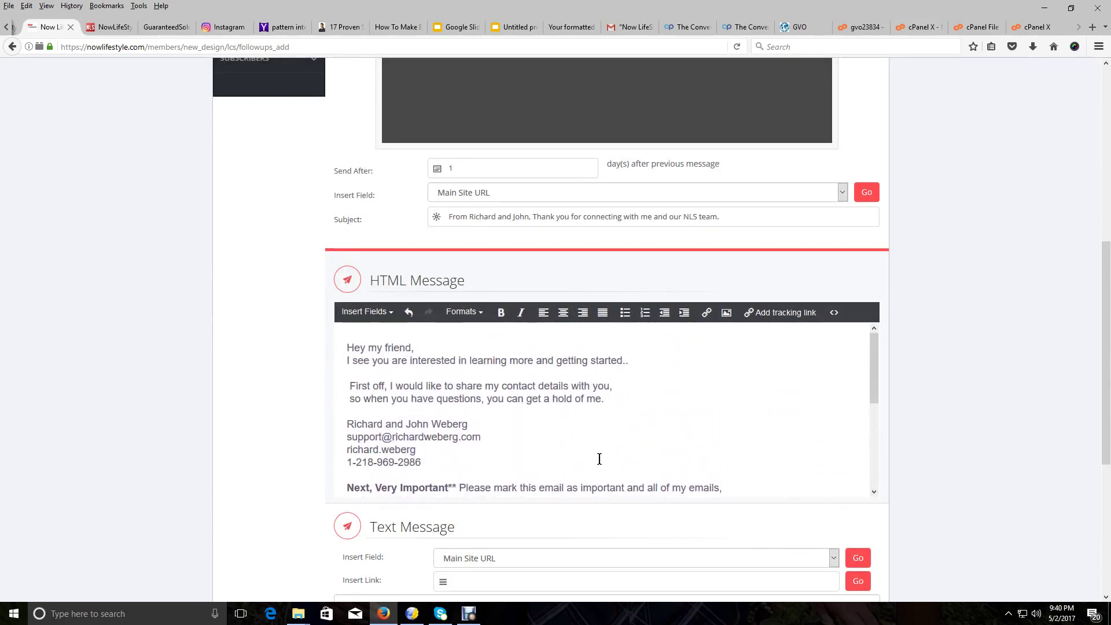
{"action": "scroll", "coordinate": [600, 458], "scroll_direction": "down", "scroll_amount": 5}
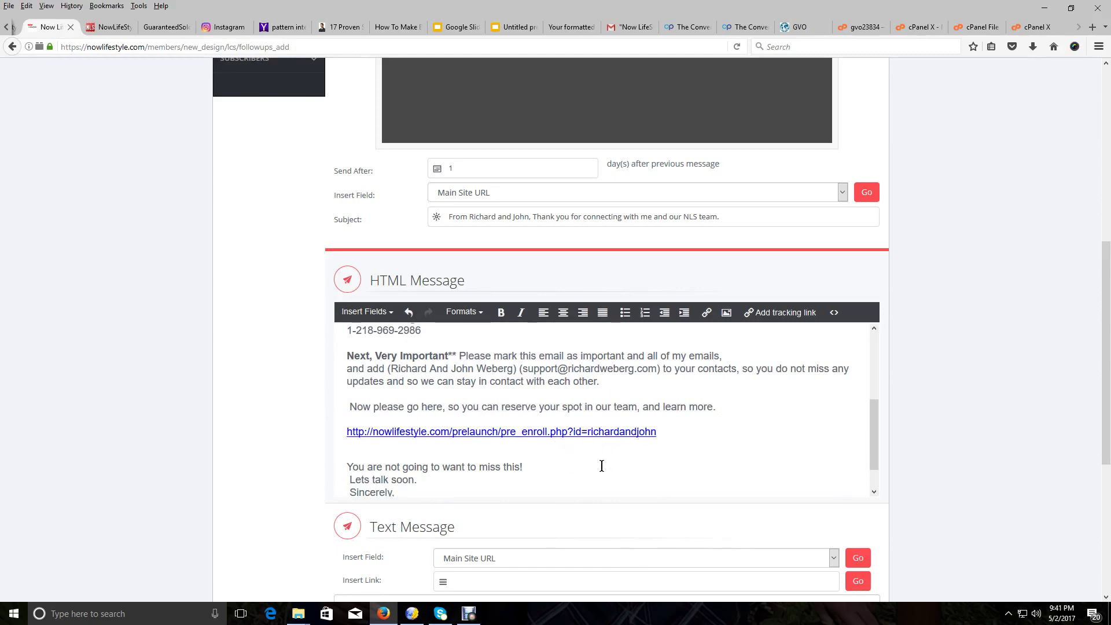
{"action": "scroll", "coordinate": [601, 465], "scroll_direction": "down", "scroll_amount": 1}
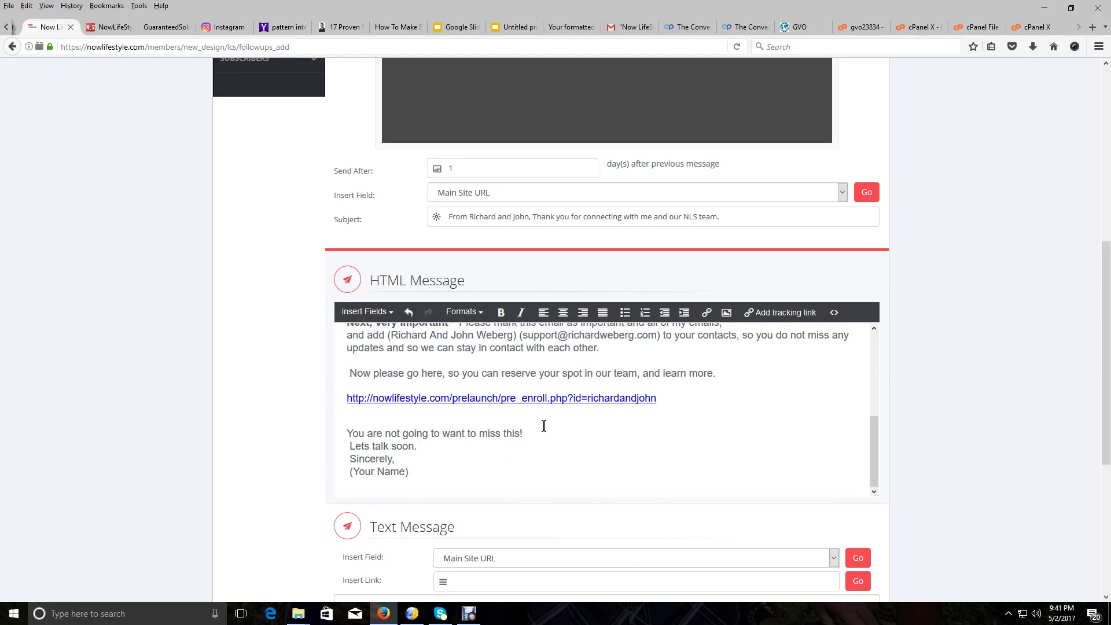
Replace the (Your Name) placeholder under 'Sincerely,' with the senders' names
{"action": "left_click_drag", "start_coordinate": [410, 471], "coordinate": [345, 475]}
{"action": "key", "text": "BackSpace"}
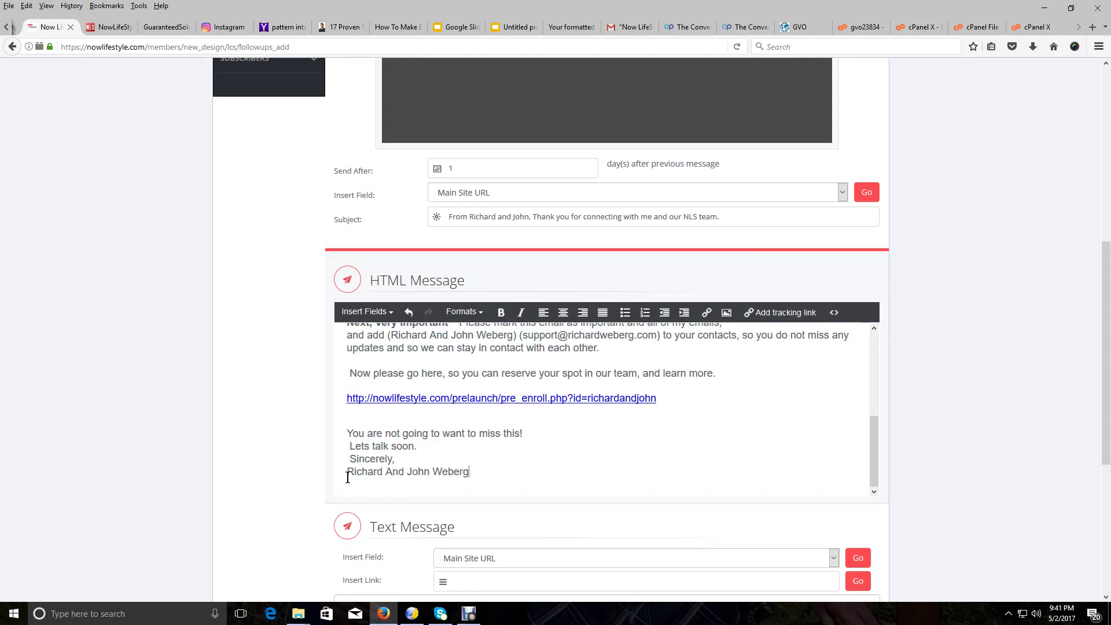
Select the entire personalised message body in the HTML editor
{"action": "scroll", "coordinate": [607, 466], "scroll_direction": "up", "scroll_amount": 3}
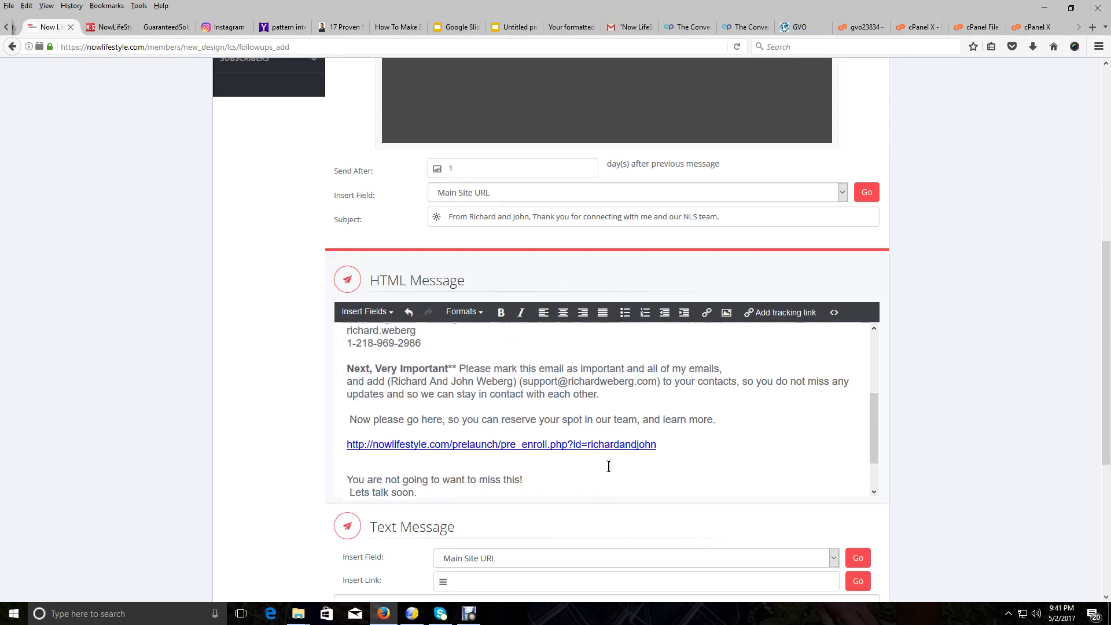
{"action": "scroll", "coordinate": [609, 466], "scroll_direction": "up", "scroll_amount": 1}
{"action": "scroll", "coordinate": [609, 464], "scroll_direction": "down", "scroll_amount": 2}
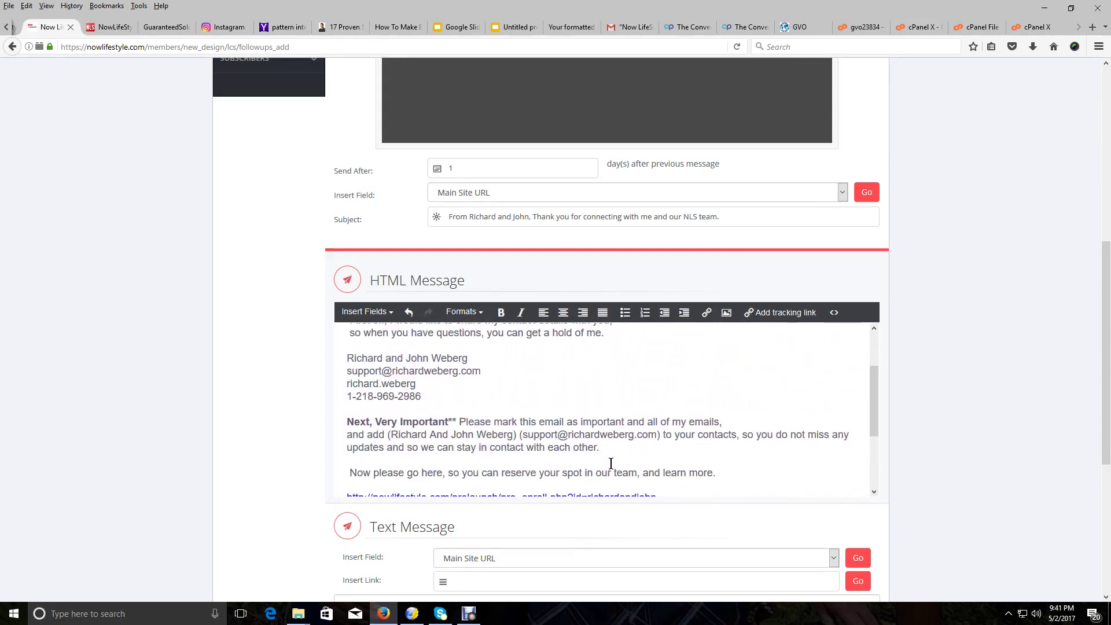
{"action": "scroll", "coordinate": [611, 463], "scroll_direction": "down", "scroll_amount": 3}
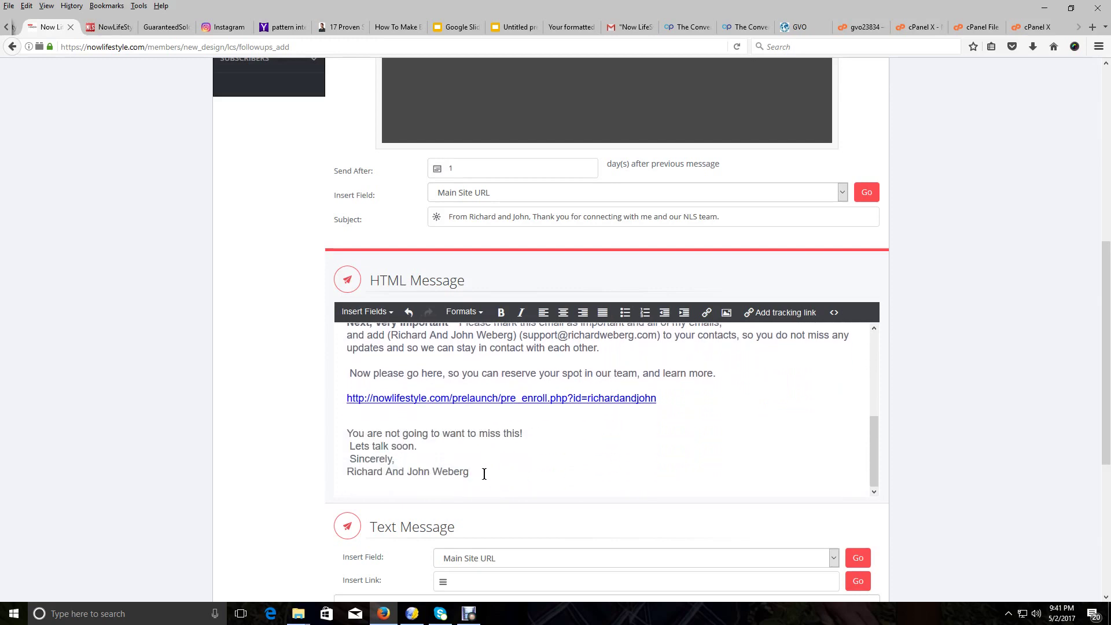
{"action": "mouse_move", "coordinate": [484, 473]}
{"action": "left_mouse_down"}
{"action": "mouse_move", "coordinate": [419, 473]}
{"action": "mouse_move", "coordinate": [346, 399]}
{"action": "mouse_move", "coordinate": [347, 344]}
{"action": "mouse_move", "coordinate": [307, 272]}
{"action": "left_mouse_up"}
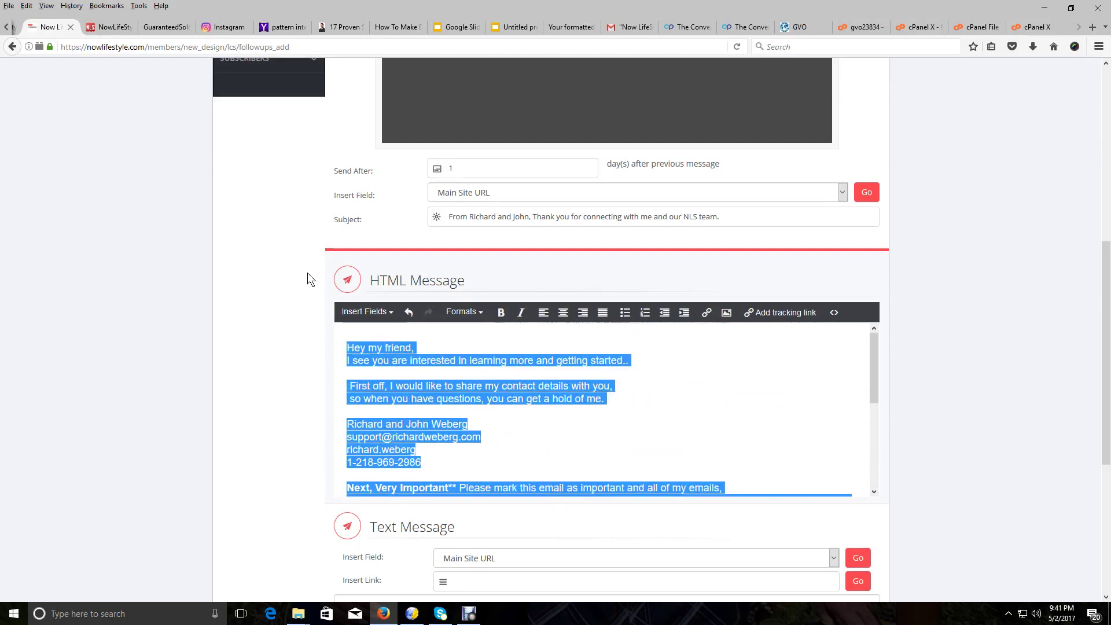
Copy the whole HTML message body using Edit > Copy
{"action": "left_click", "coordinate": [27, 6]}
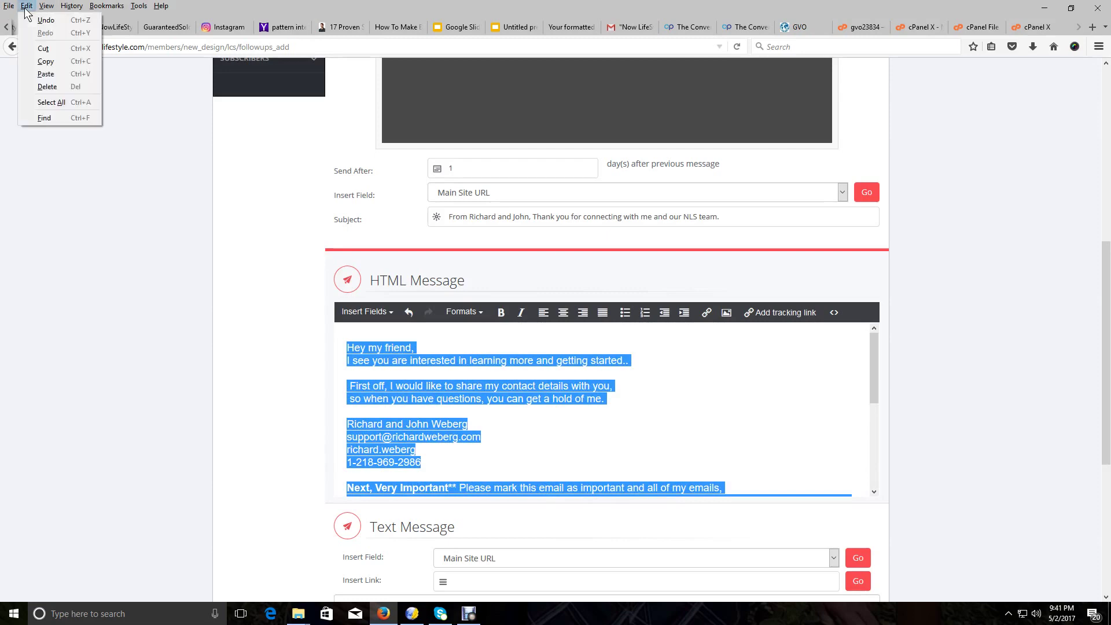
{"action": "left_click", "coordinate": [42, 59]}
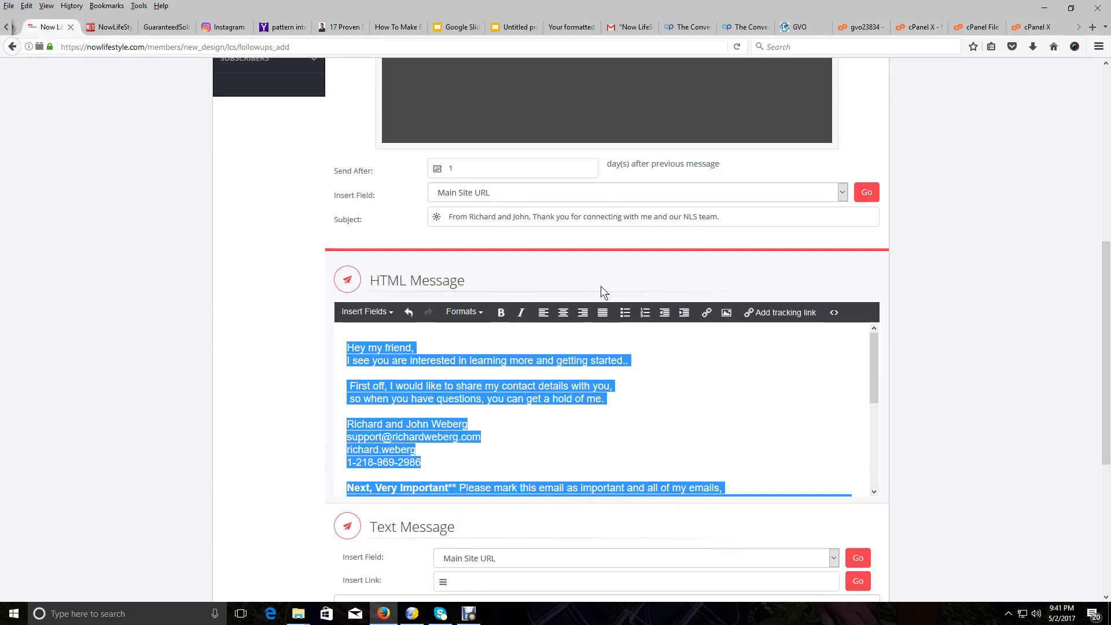
{"action": "left_click", "coordinate": [728, 446]}
Paste the copied email into the Text Message box and scroll through to check the plain-text version
{"action": "scroll", "coordinate": [729, 447], "scroll_direction": "down", "scroll_amount": 10}
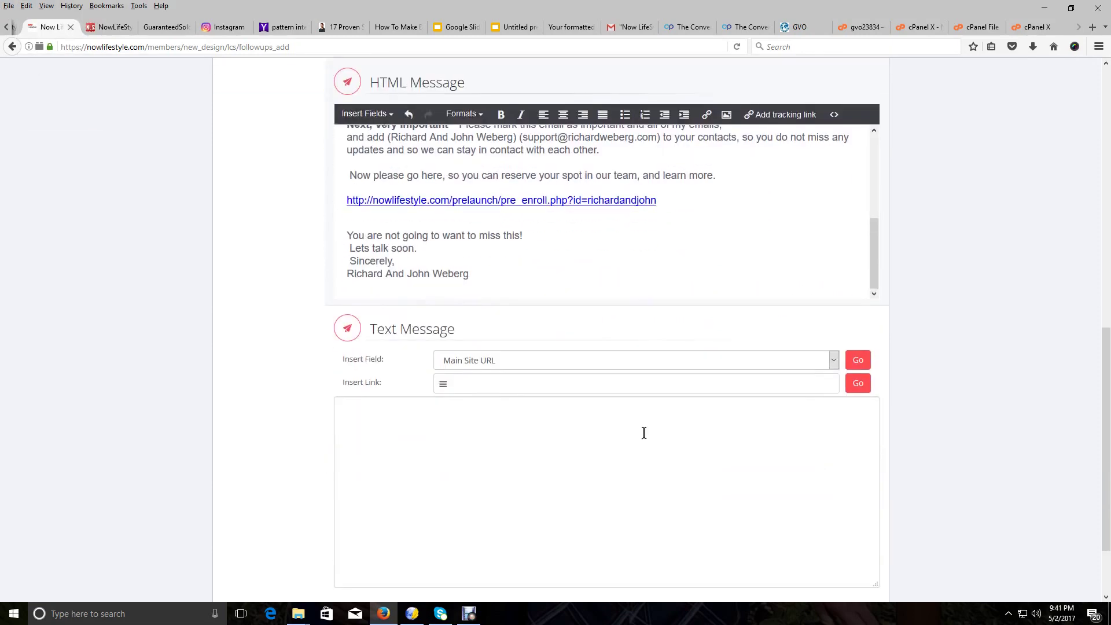
{"action": "left_click", "coordinate": [449, 405]}
{"action": "right_click", "coordinate": [447, 407]}
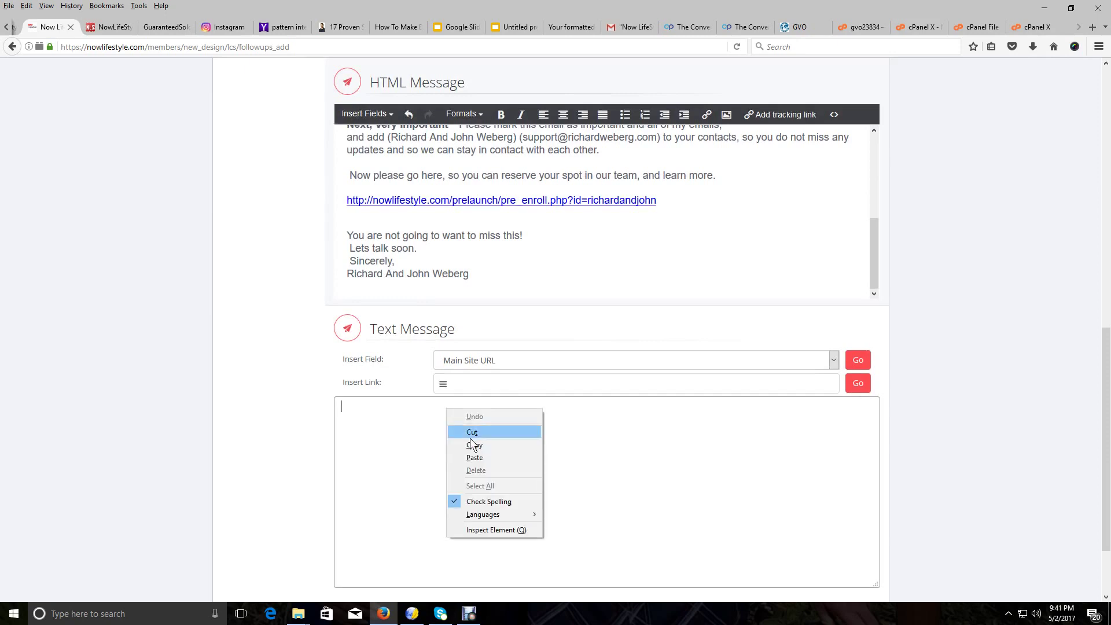
{"action": "left_click", "coordinate": [474, 458]}
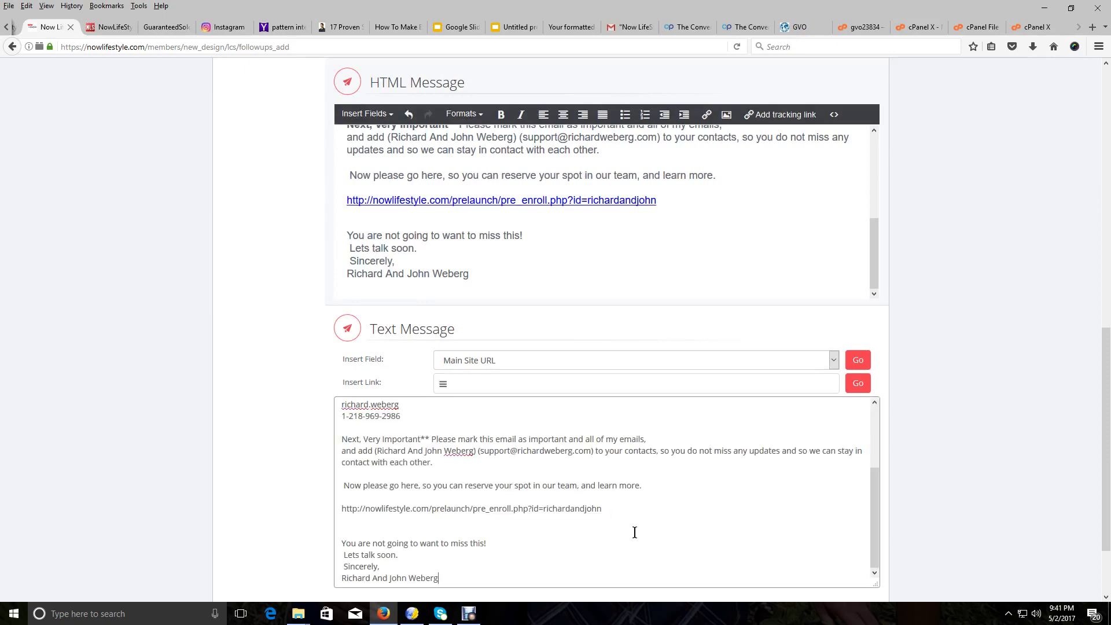
{"action": "scroll", "coordinate": [634, 533], "scroll_direction": "up", "scroll_amount": 3}
{"action": "scroll", "coordinate": [640, 243], "scroll_direction": "up", "scroll_amount": 5}
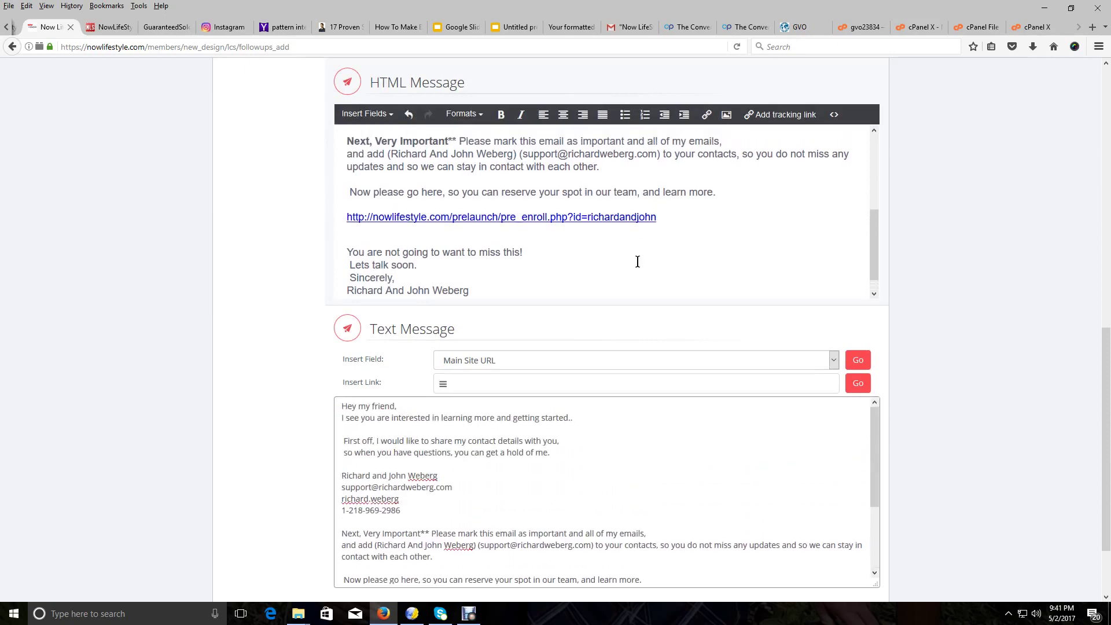
{"action": "scroll", "coordinate": [665, 220], "scroll_direction": "down", "scroll_amount": 4}
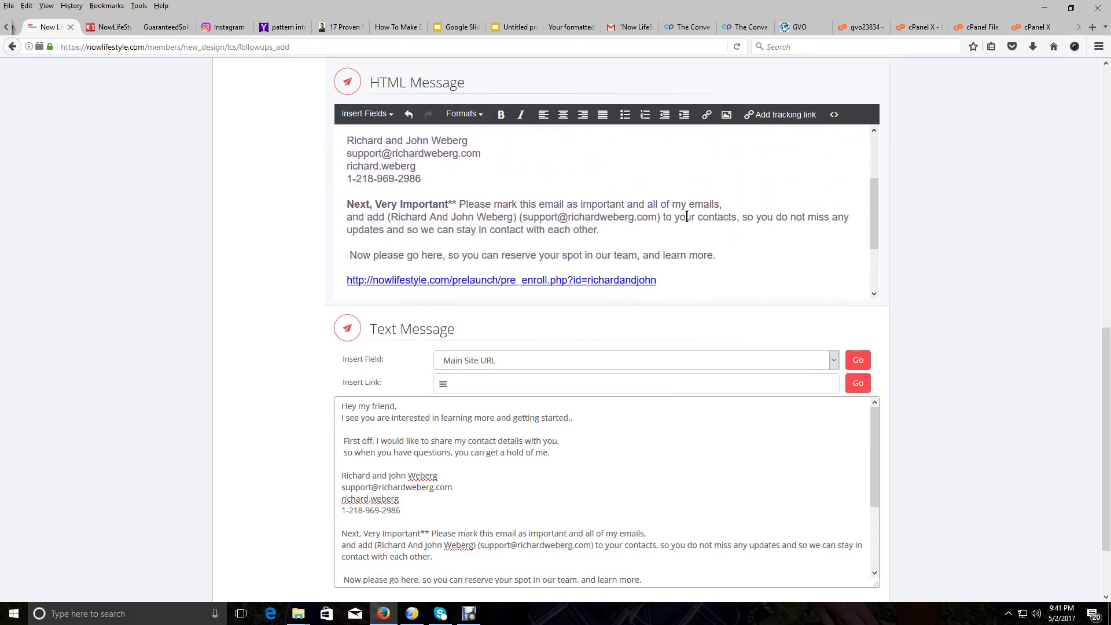
{"action": "scroll", "coordinate": [646, 225], "scroll_direction": "down", "scroll_amount": 1}
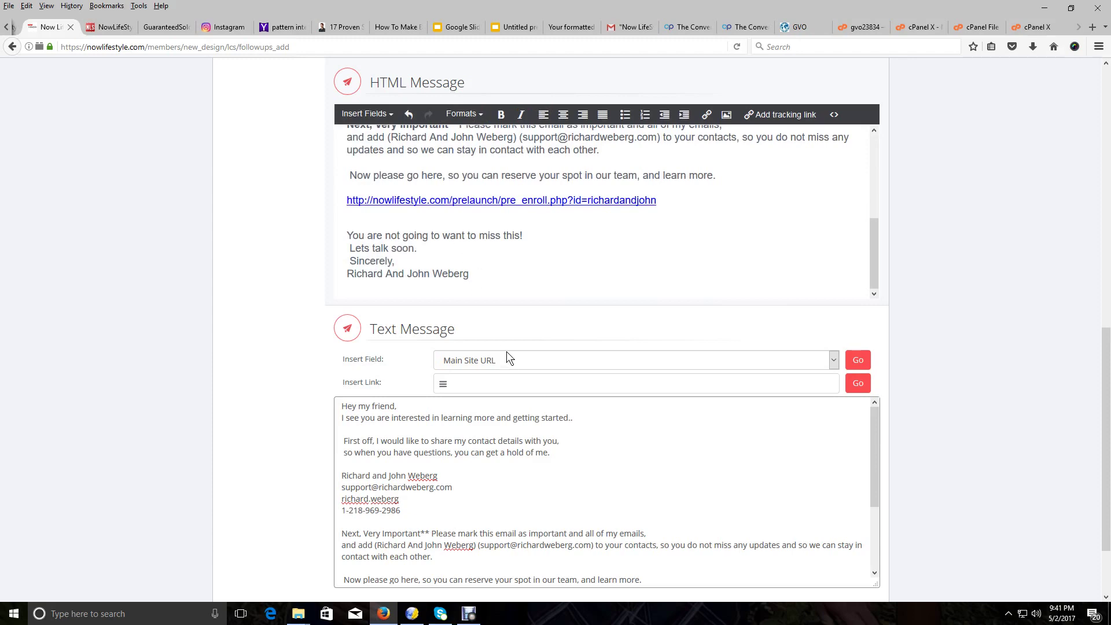
{"action": "scroll", "coordinate": [511, 355], "scroll_direction": "down", "scroll_amount": 2}
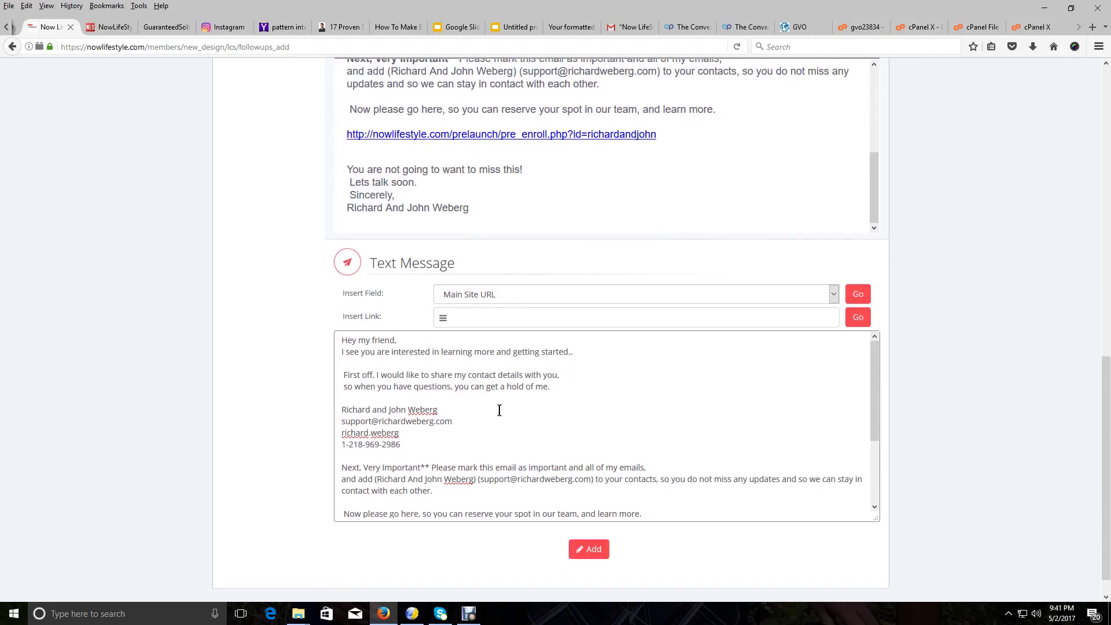
{"action": "scroll", "coordinate": [467, 406], "scroll_direction": "up", "scroll_amount": 4}
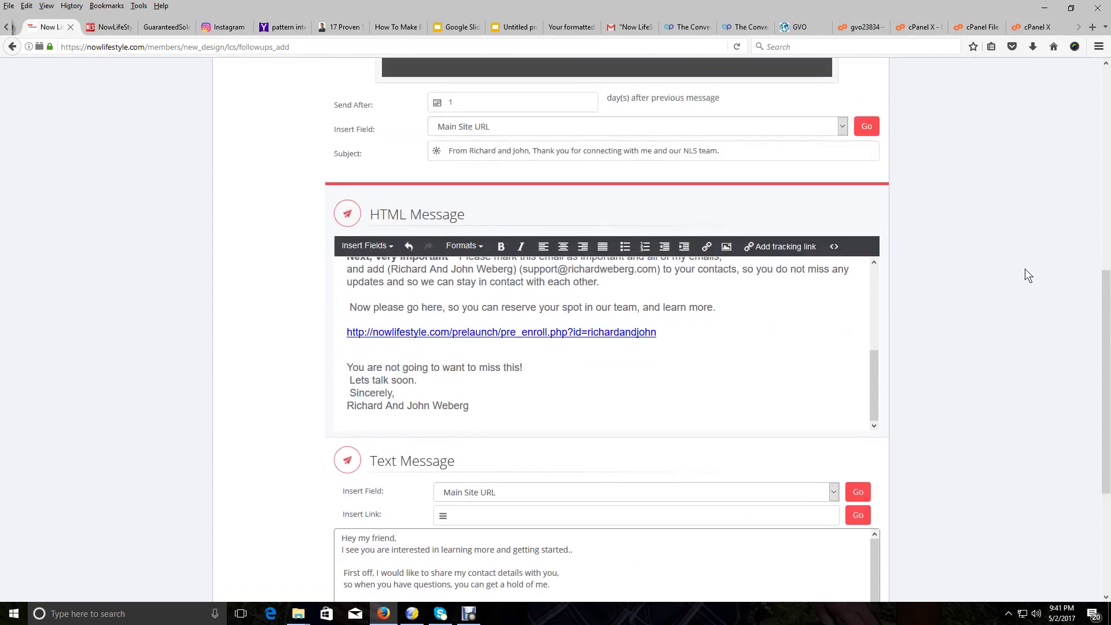
{"action": "scroll", "coordinate": [1105, 333], "scroll_direction": "down", "scroll_amount": 1}
{"action": "scroll", "coordinate": [1105, 333], "scroll_direction": "down", "scroll_amount": 3}
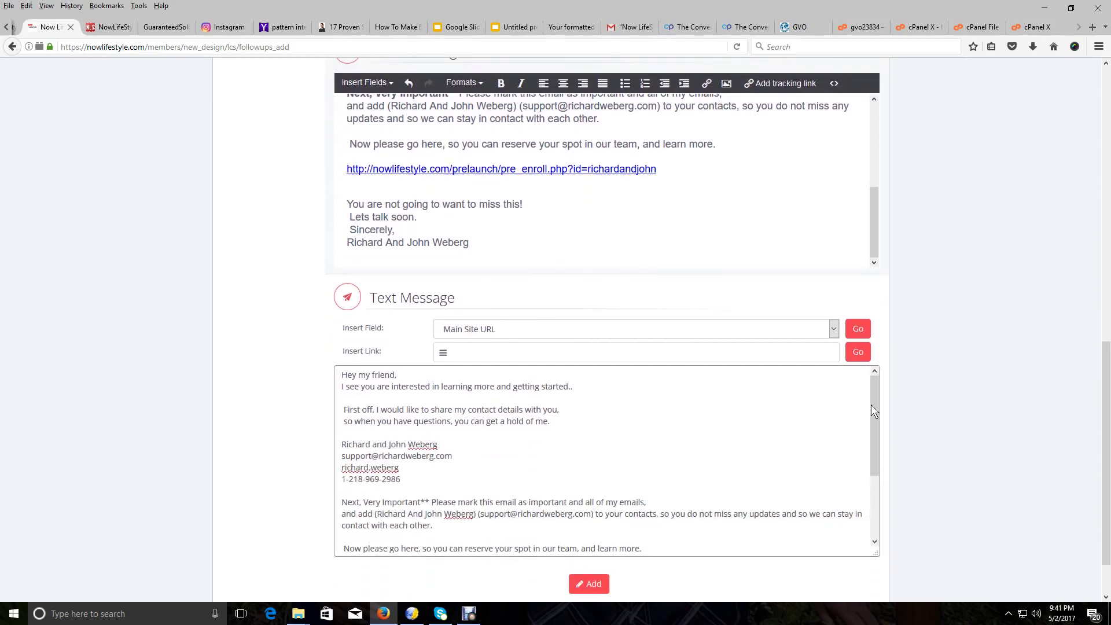
{"action": "left_click_drag", "start_coordinate": [875, 390], "coordinate": [873, 453]}
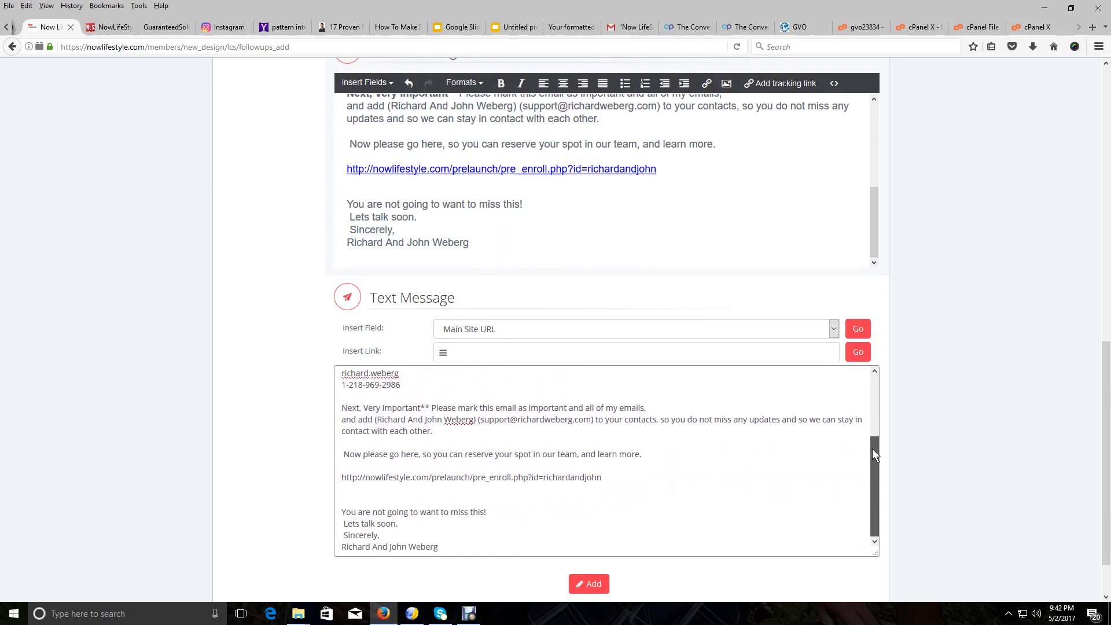
Delete the blank line above "You are not going to want to miss this!" in the plain-text message
{"action": "left_click", "coordinate": [369, 498]}
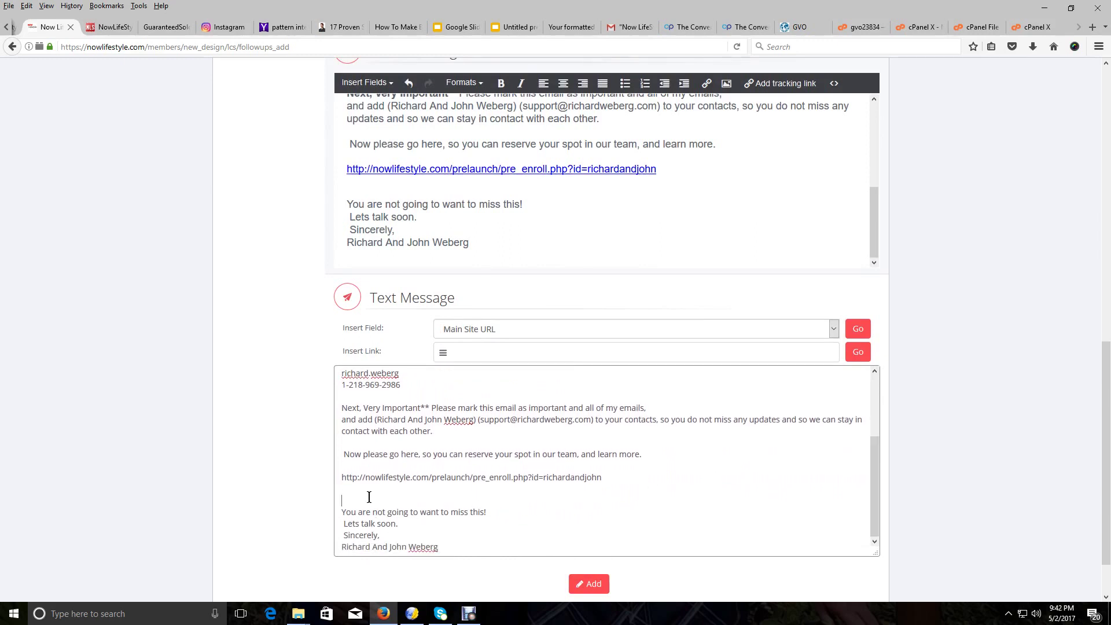
{"action": "key", "text": "Delete"}
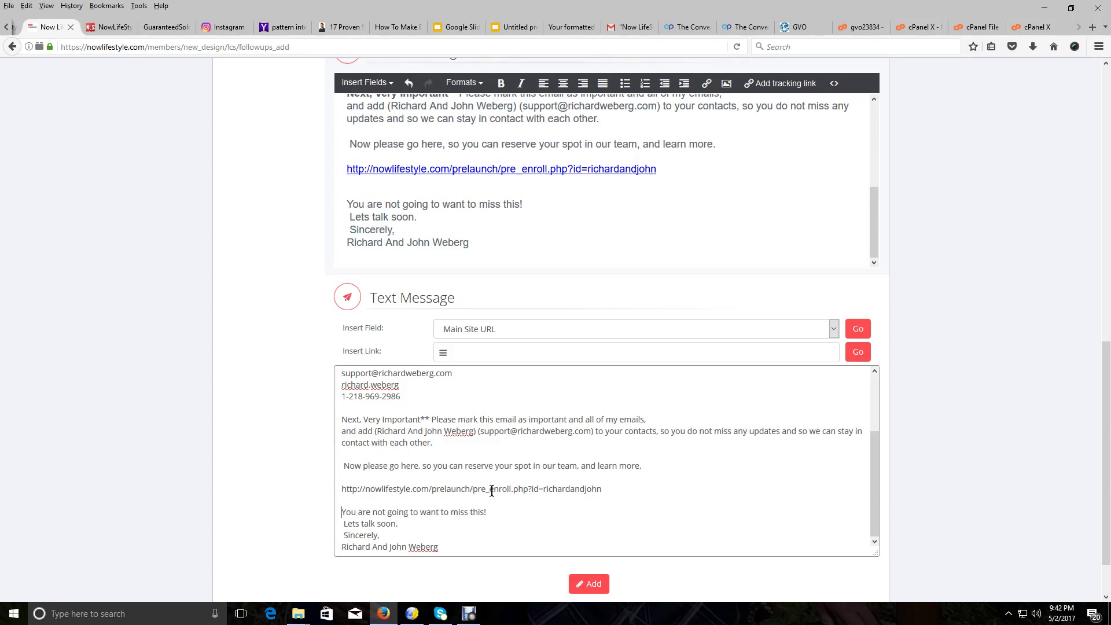
{"action": "scroll", "coordinate": [480, 493], "scroll_direction": "up", "scroll_amount": 3}
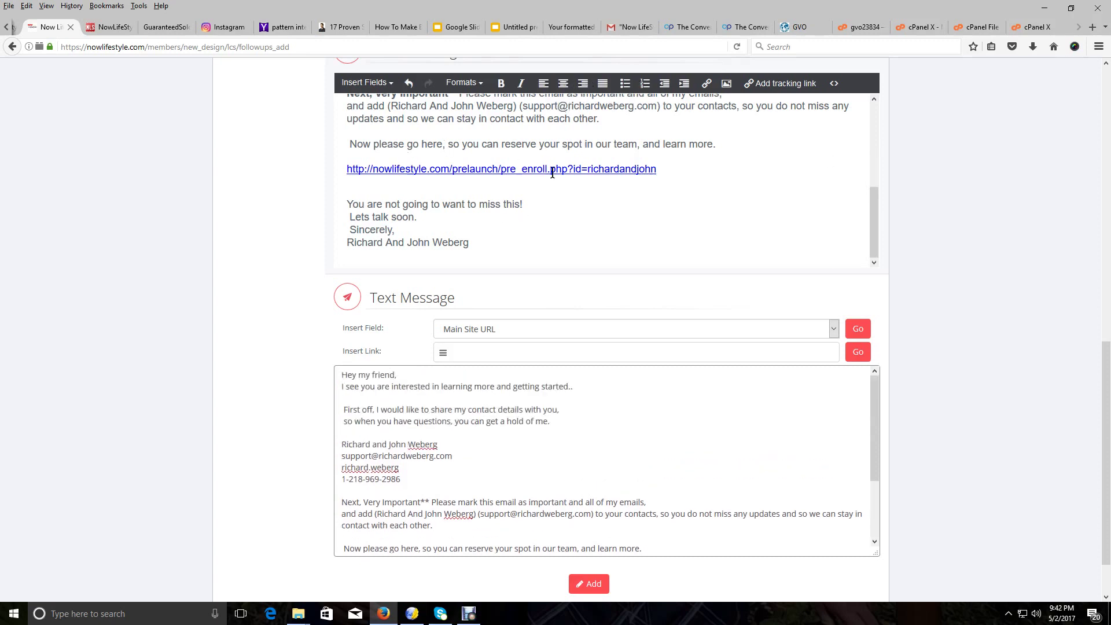
{"action": "scroll", "coordinate": [544, 206], "scroll_direction": "up", "scroll_amount": 8}
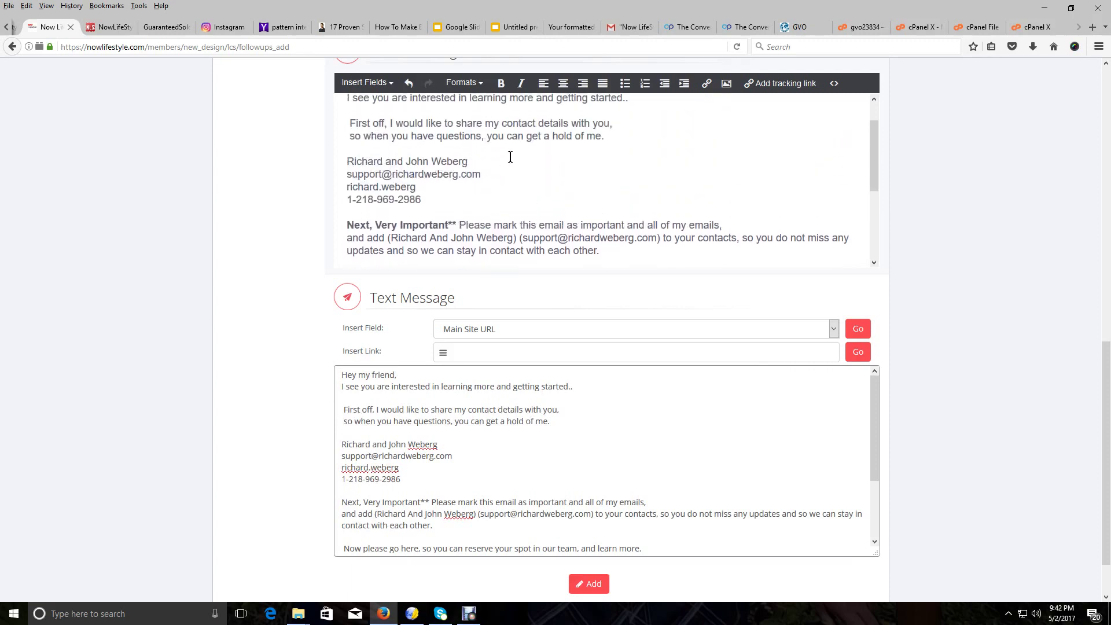
{"action": "scroll", "coordinate": [506, 165], "scroll_direction": "down", "scroll_amount": 5}
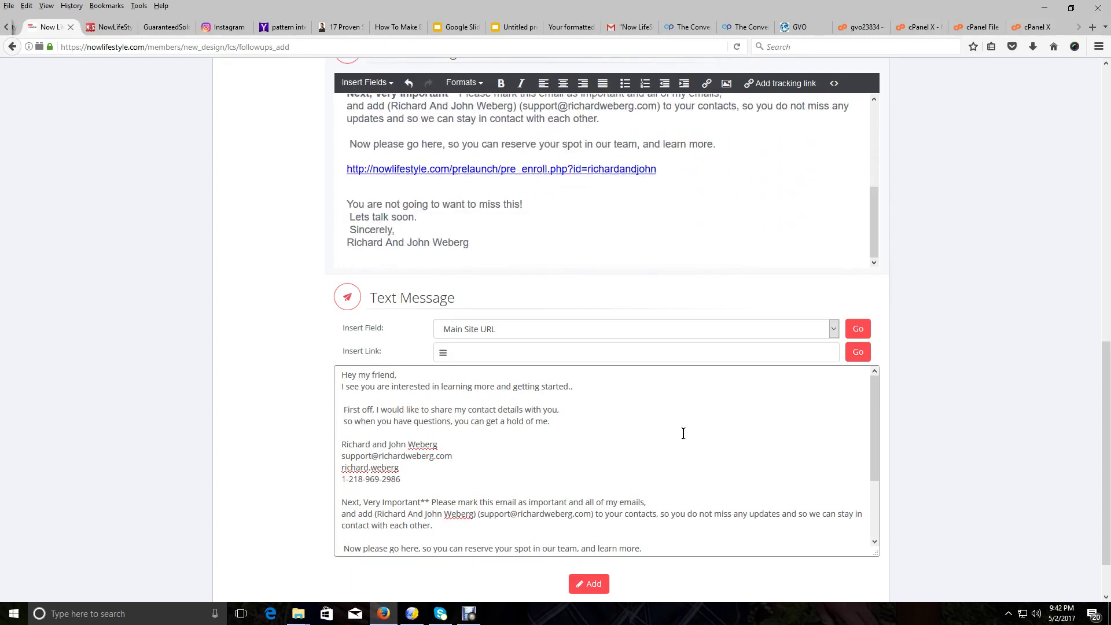
{"action": "scroll", "coordinate": [682, 433], "scroll_direction": "up", "scroll_amount": 5}
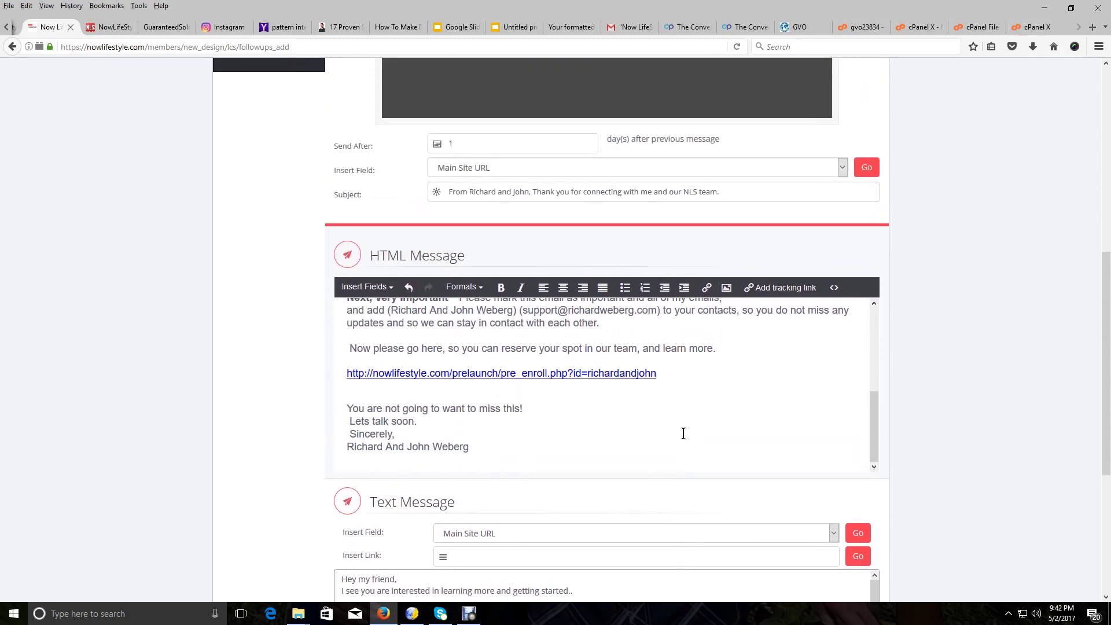
{"action": "scroll", "coordinate": [636, 248], "scroll_direction": "down", "scroll_amount": 3}
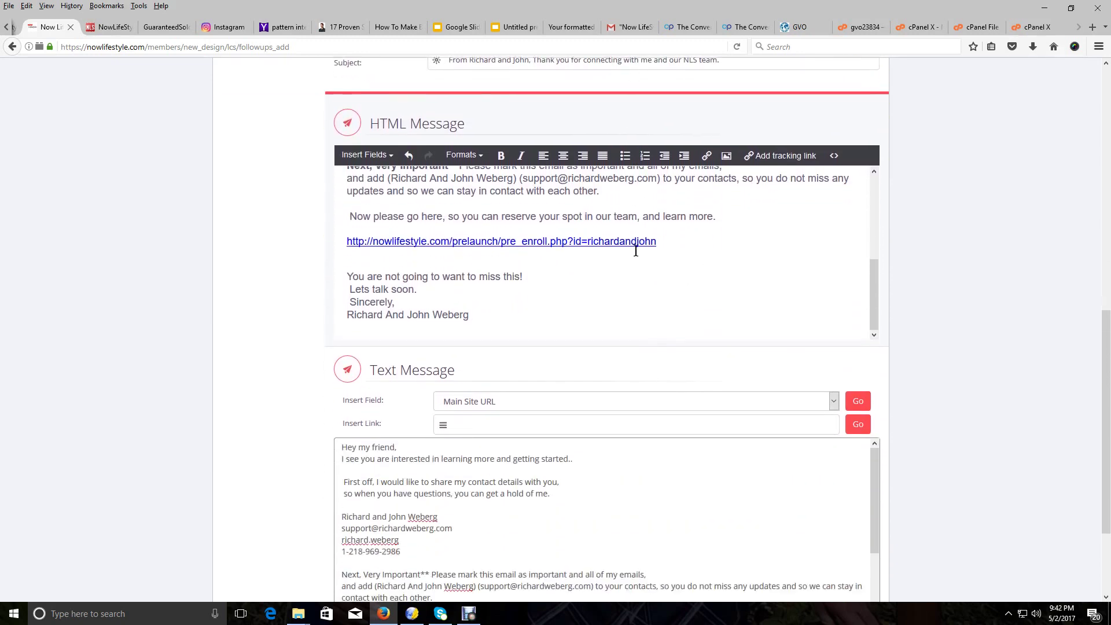
{"action": "scroll", "coordinate": [645, 243], "scroll_direction": "down", "scroll_amount": 3}
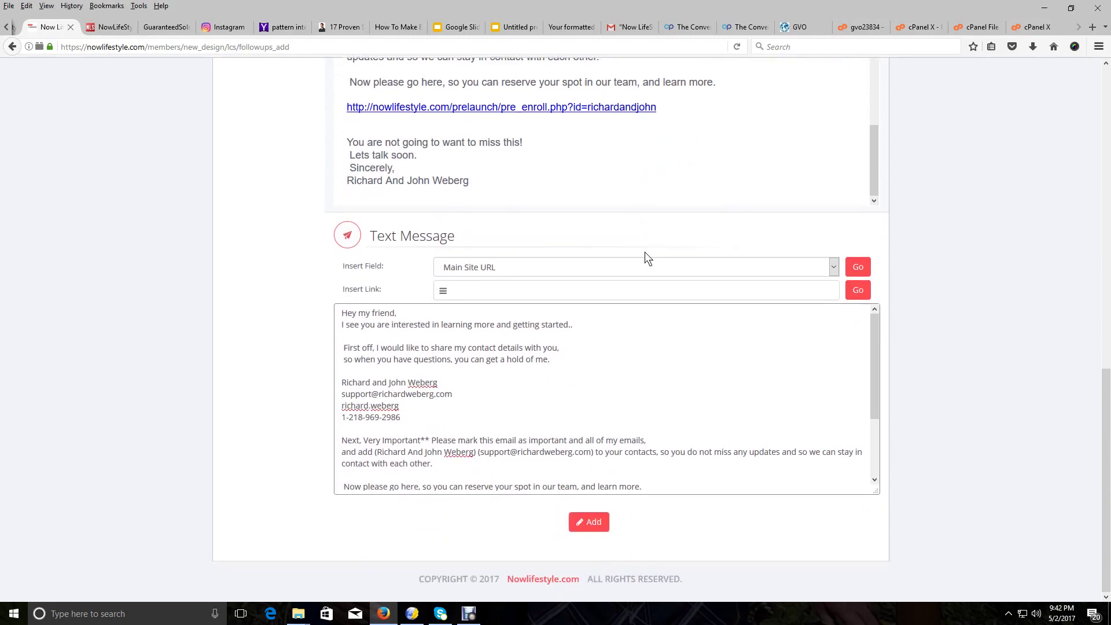
Add the follow-up message and check it ends the Follow Up Messages list with 0 sent
{"action": "left_click", "coordinate": [596, 522]}
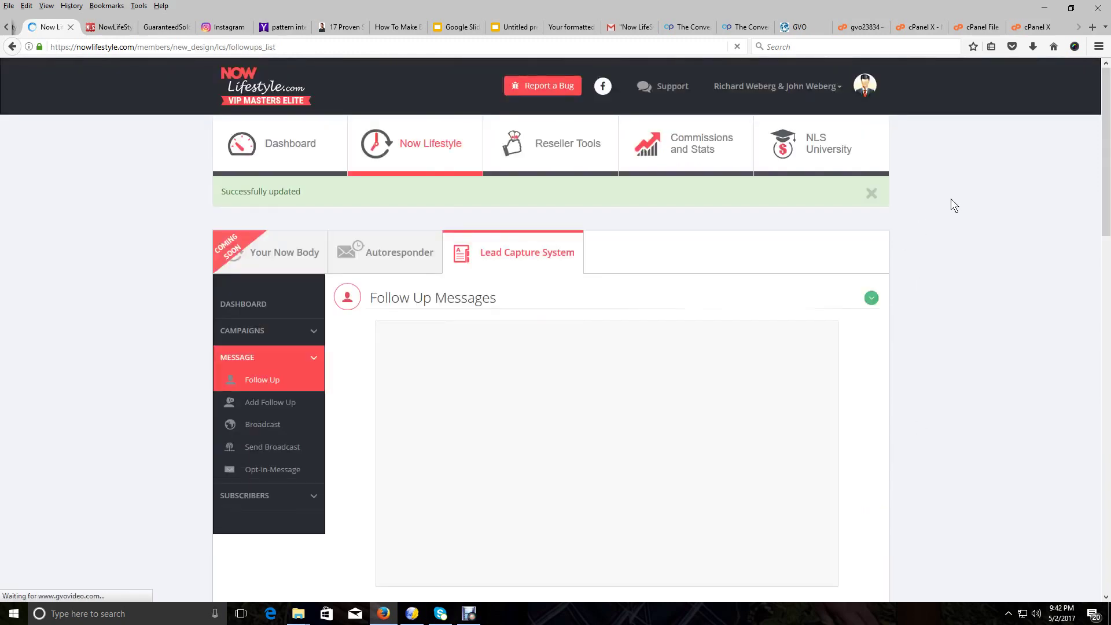
{"action": "scroll", "coordinate": [632, 247], "scroll_direction": "down", "scroll_amount": 6}
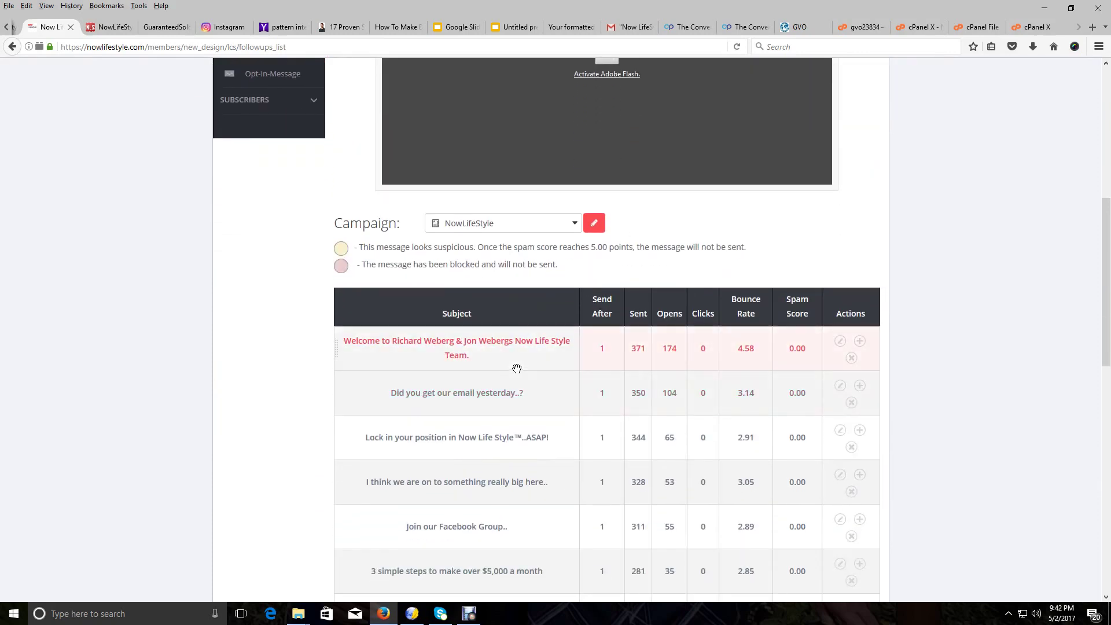
{"action": "scroll", "coordinate": [497, 343], "scroll_direction": "down", "scroll_amount": 10}
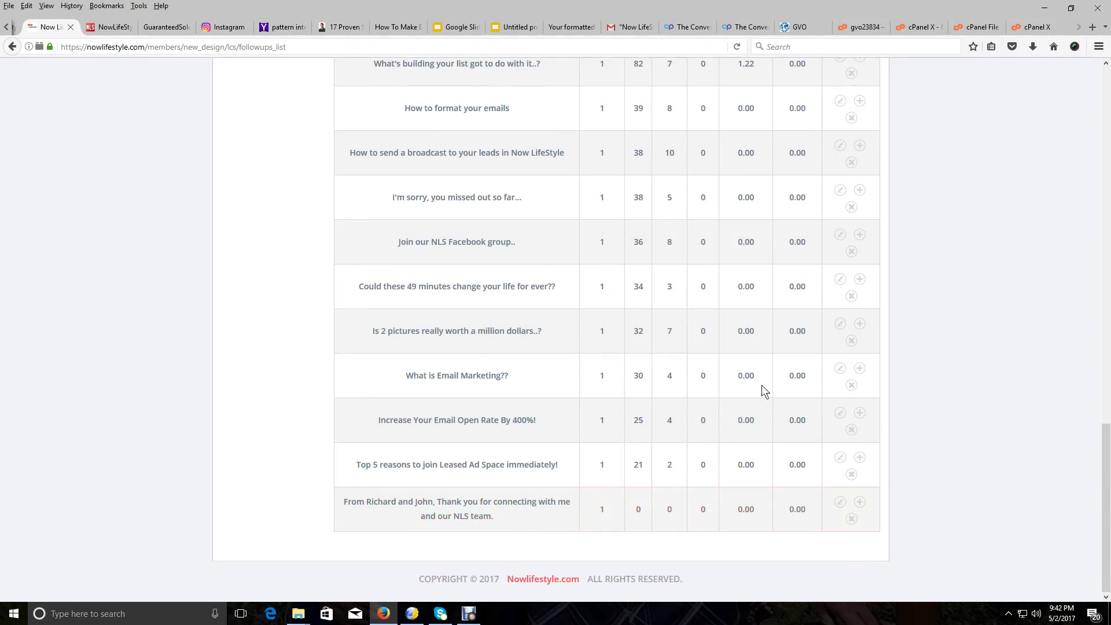
{"action": "scroll", "coordinate": [540, 500], "scroll_direction": "up", "scroll_amount": 15}
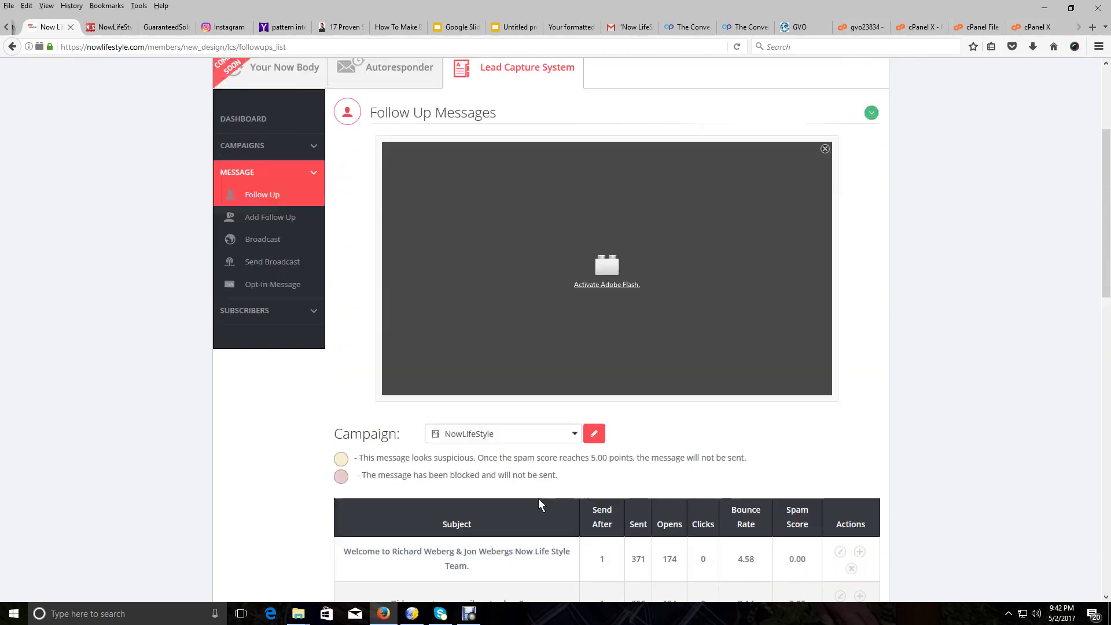
{"action": "scroll", "coordinate": [538, 503], "scroll_direction": "up", "scroll_amount": 3}
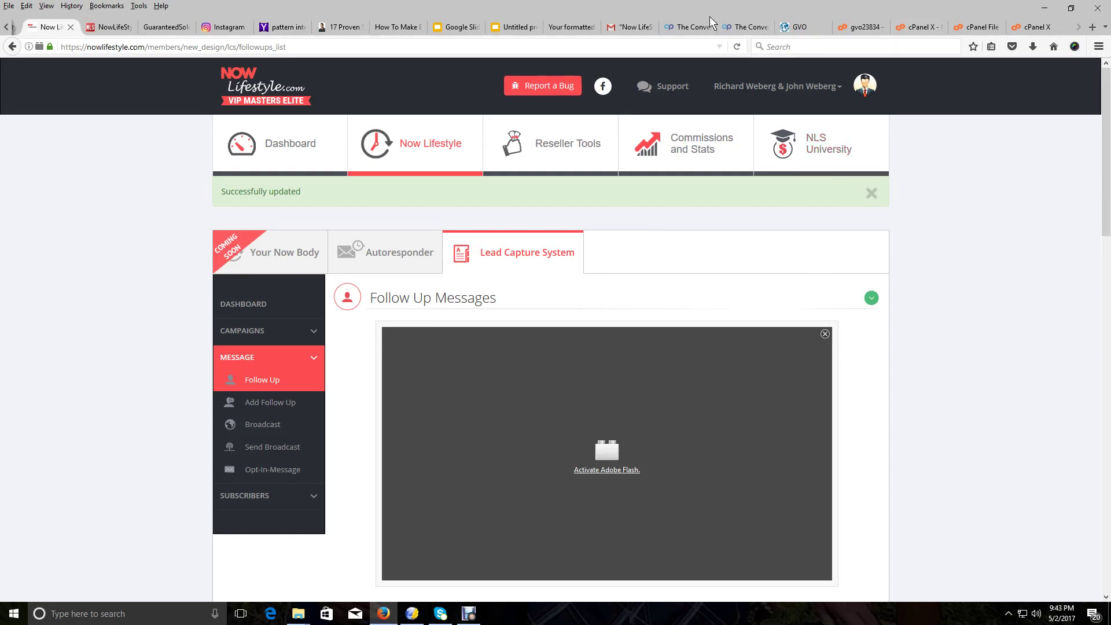
Glance at the Gmail draft of Now life style links, then return to the template page
{"action": "left_click", "coordinate": [634, 26]}
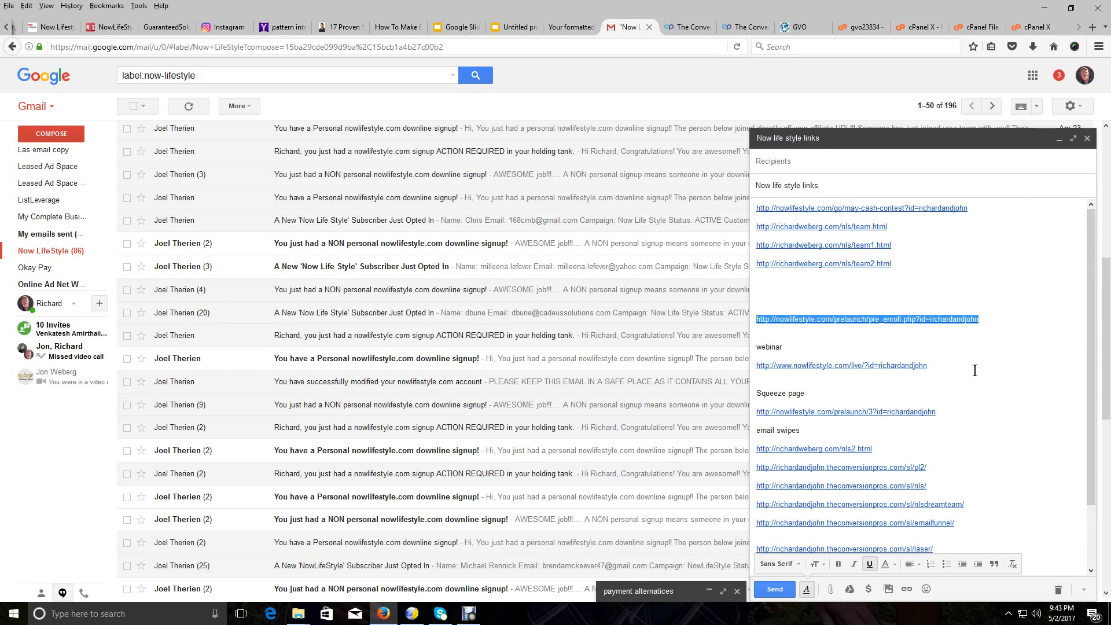
{"action": "left_click", "coordinate": [411, 23]}
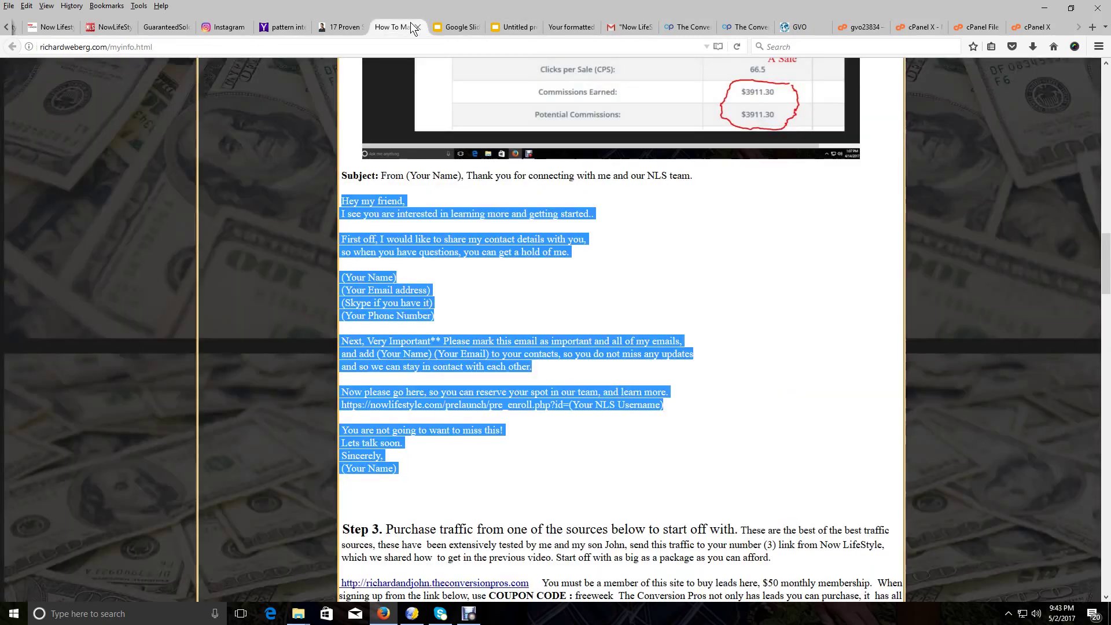
Review the template's placeholder fields and Step 3, then return to the Gmail links draft
{"action": "scroll", "coordinate": [622, 325], "scroll_direction": "down", "scroll_amount": 3}
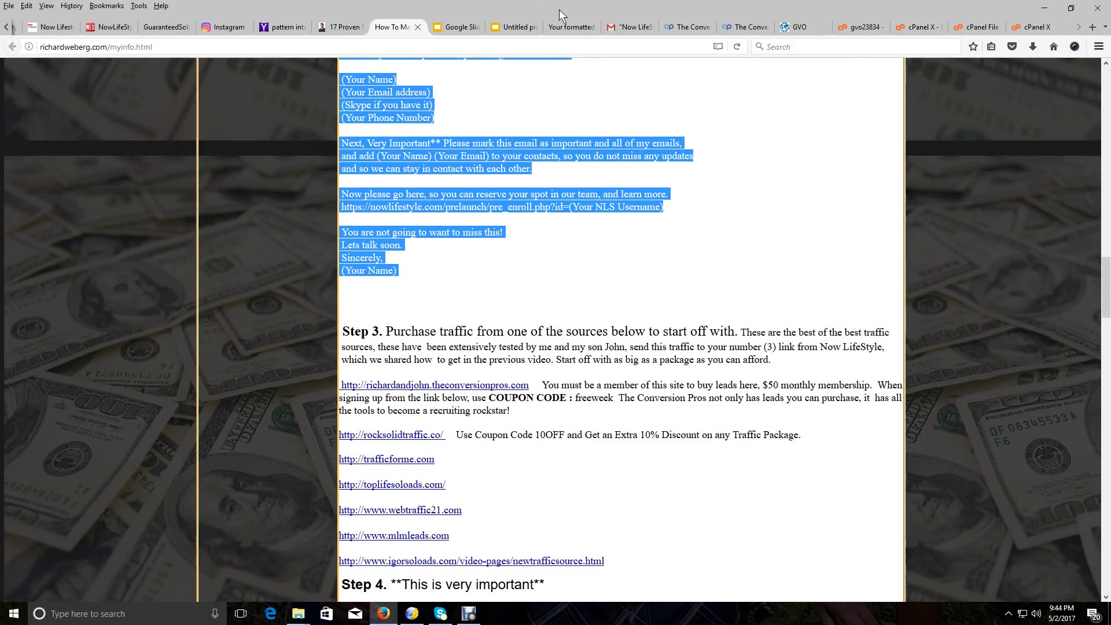
{"action": "left_click", "coordinate": [630, 21]}
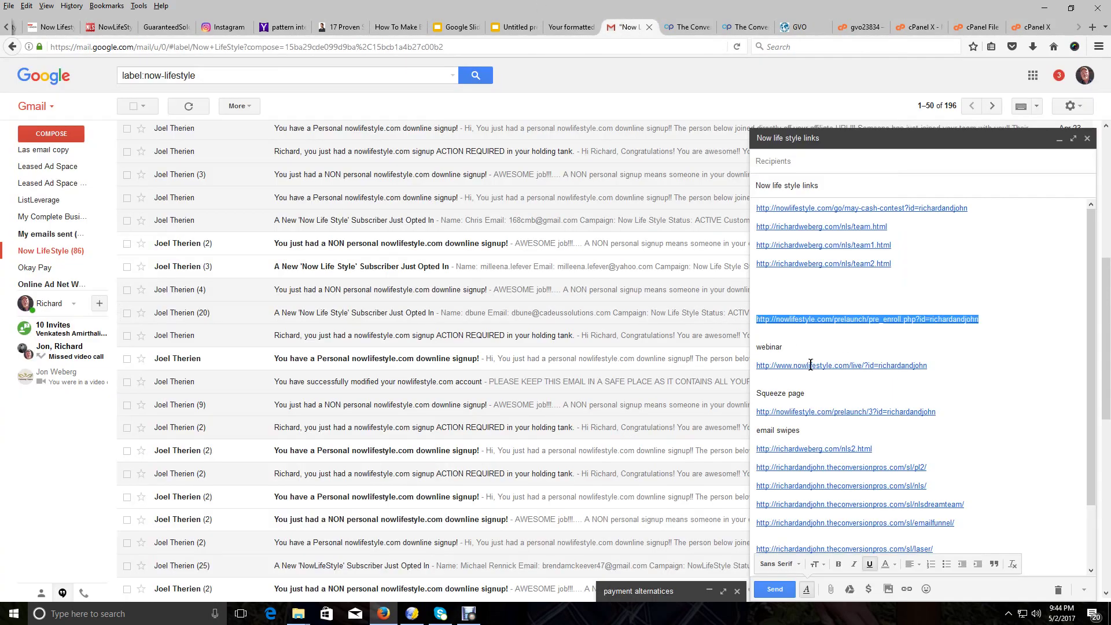
Select the full prelaunch/3 squeeze-page URL in the Now life style links draft
{"action": "left_click", "coordinate": [834, 411]}
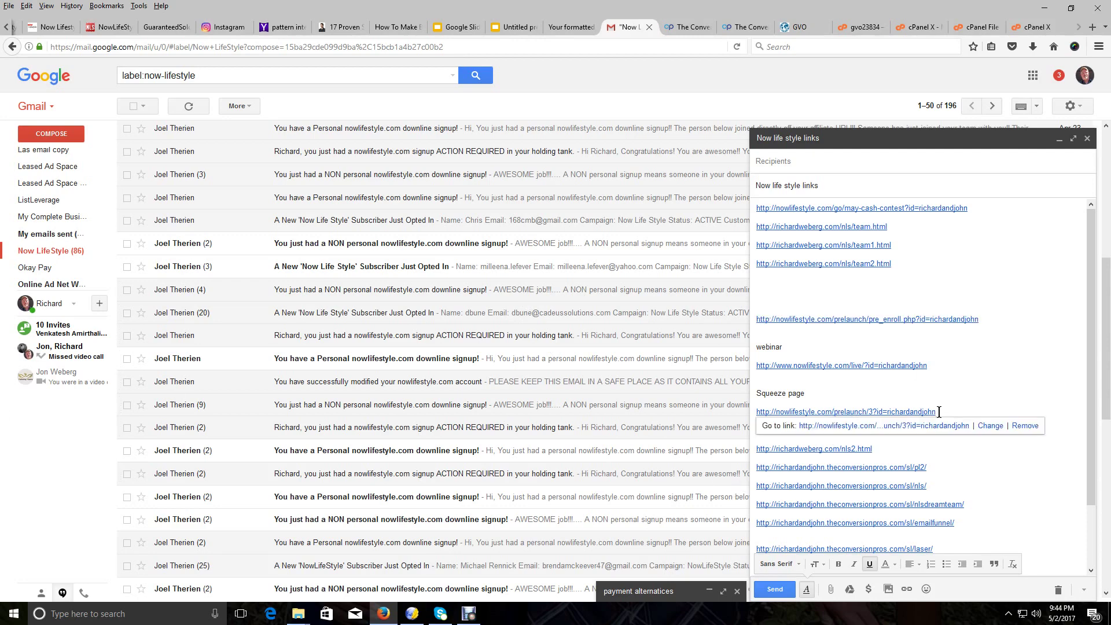
{"action": "left_click_drag", "start_coordinate": [937, 411], "coordinate": [749, 412]}
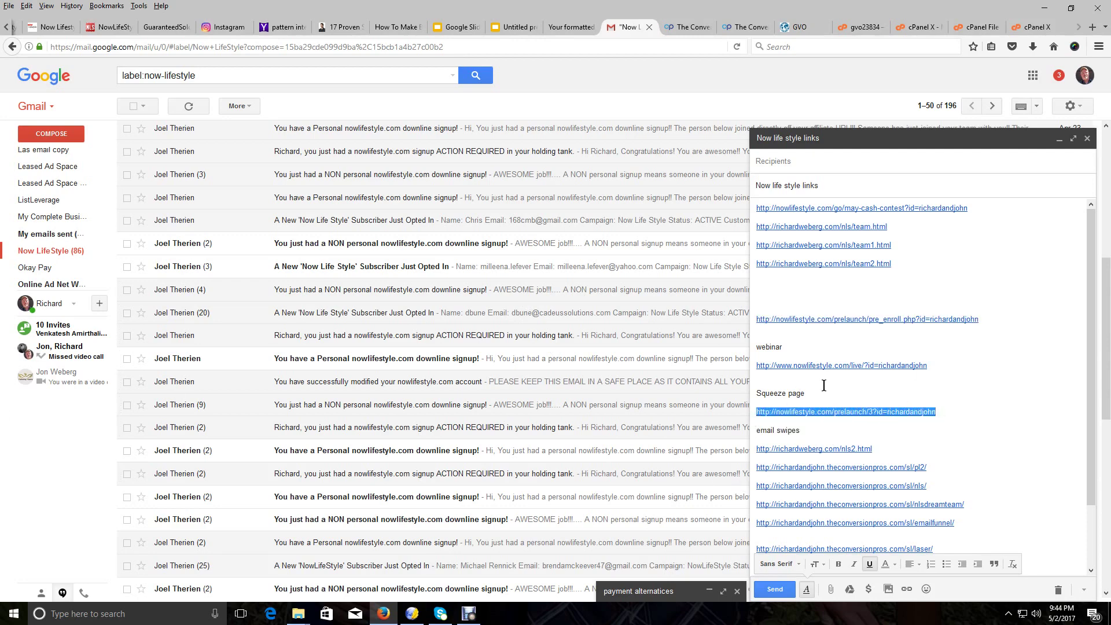